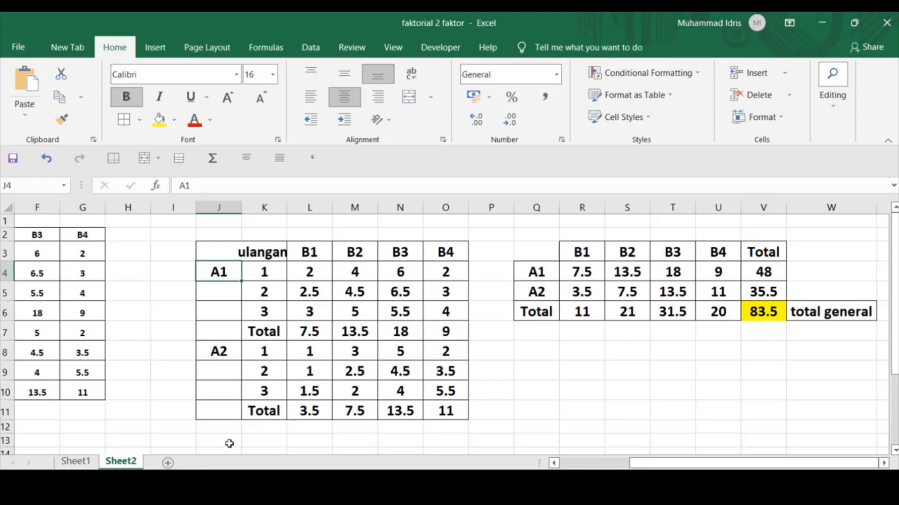
# Switch to the PowerPoint presentation, open slide 10 and copy the picture of the Sumber Keragaman formula table
pyautogui.click(230, 442)
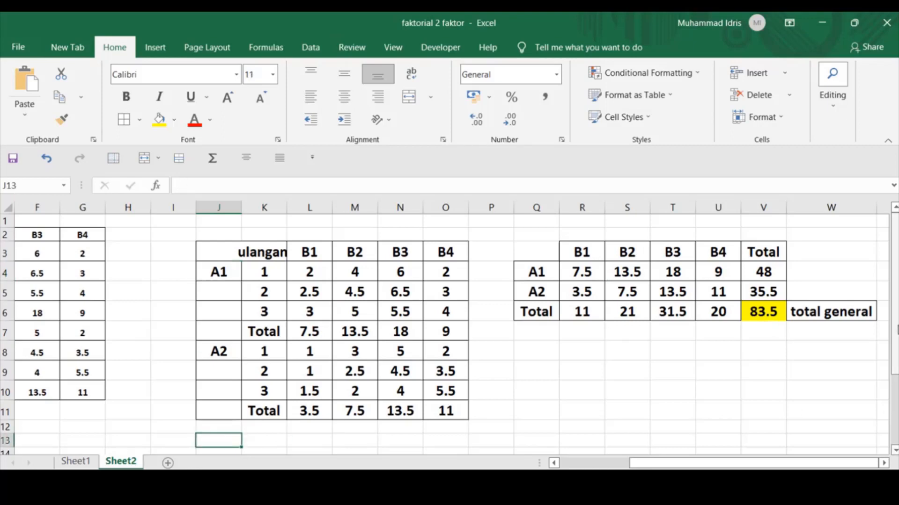
pyautogui.moveTo(897, 330); pyautogui.dragTo(897, 349)
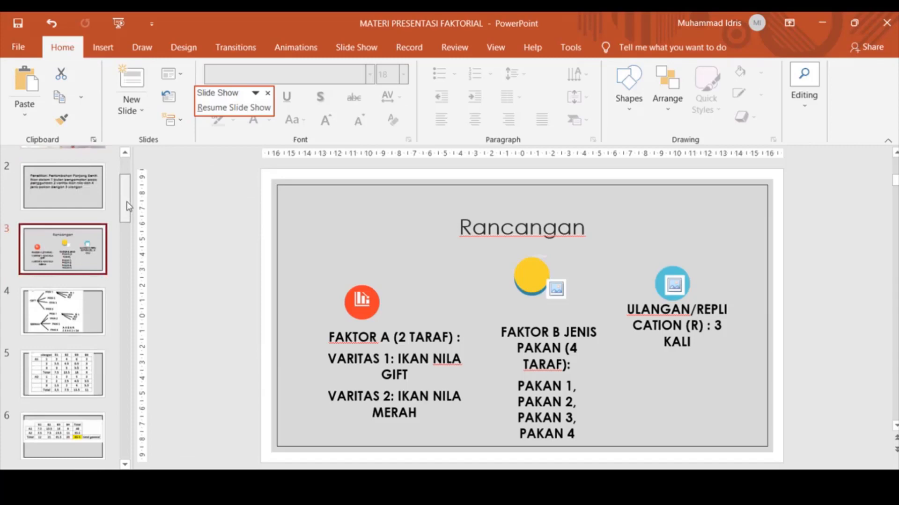
pyautogui.moveTo(127, 205); pyautogui.dragTo(127, 219)
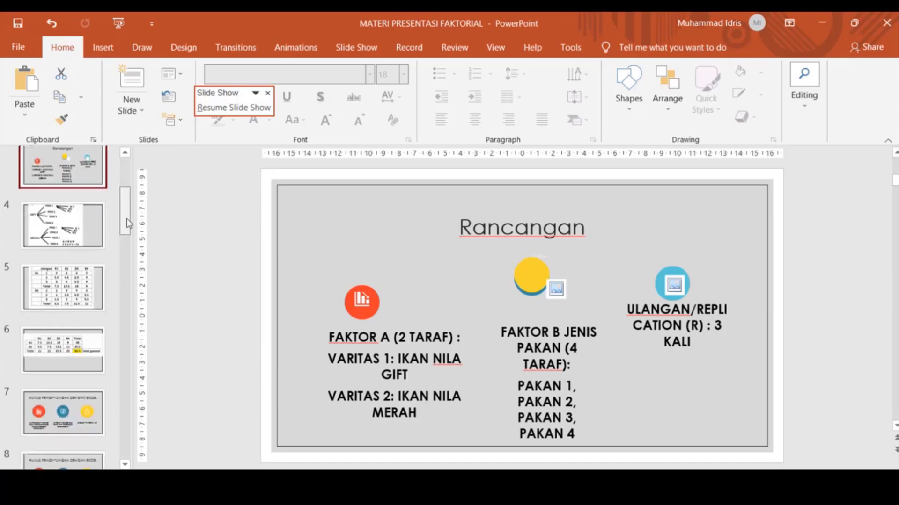
pyautogui.scroll(-3, 128, 223)
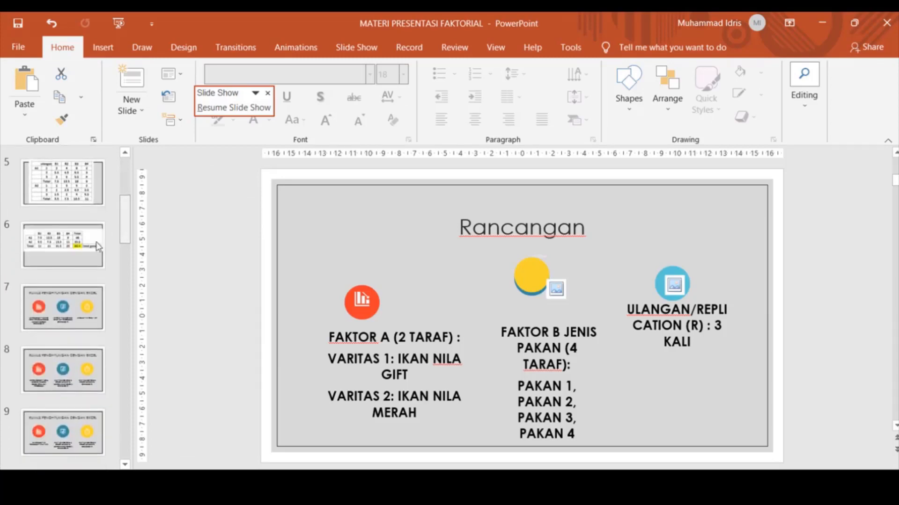
pyautogui.click(70, 262)
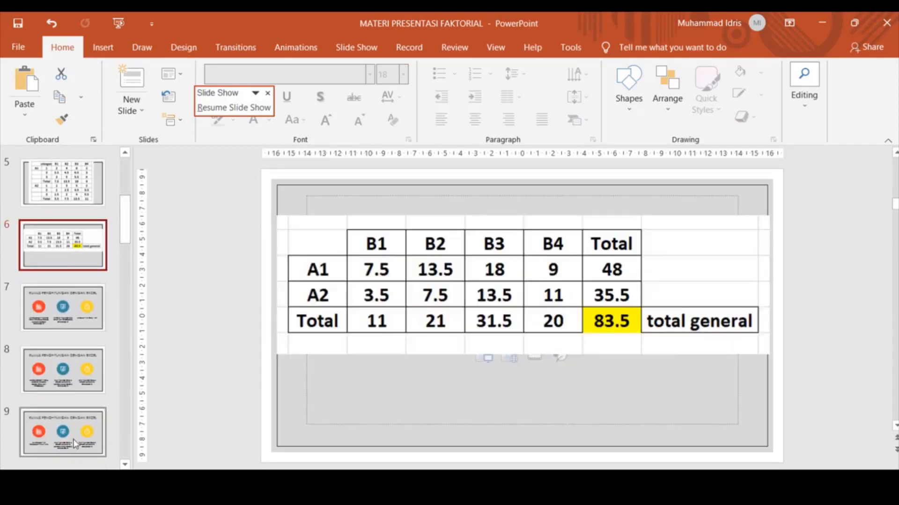
pyautogui.click(125, 465)
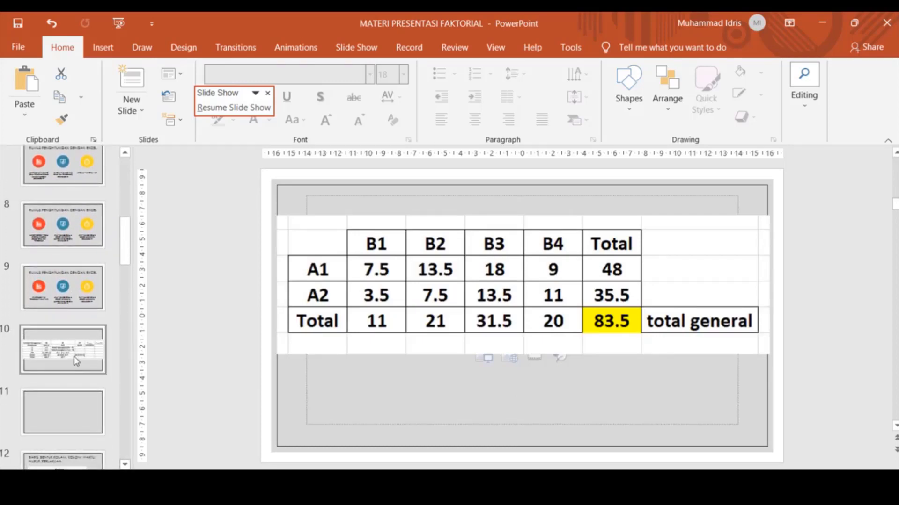
pyautogui.click(76, 359)
pyautogui.click(465, 355)
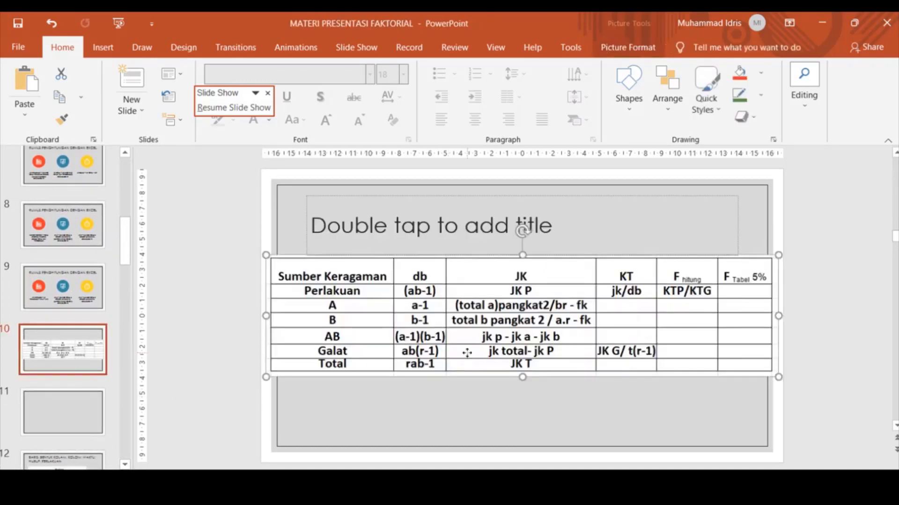
pyautogui.click(64, 95)
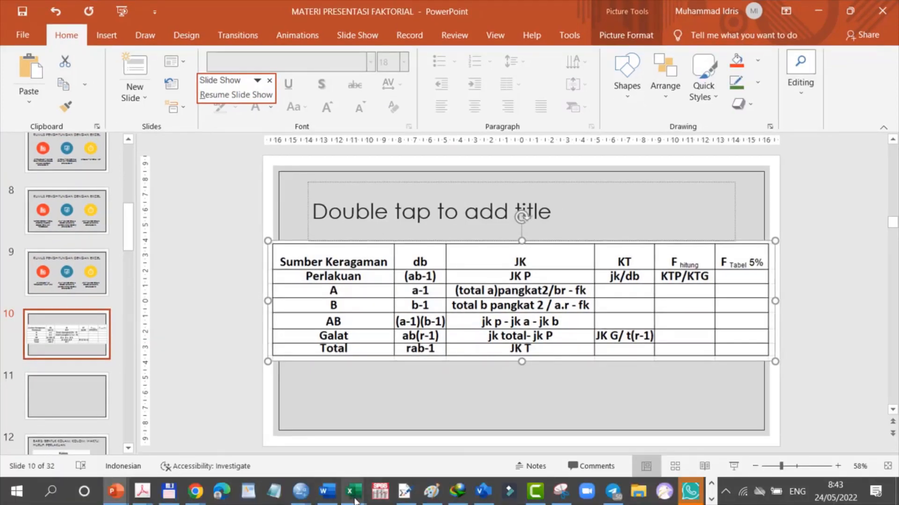
# Switch to Excel, place the Sumber Keragaman formula table below the data on Sheet2, and add the heading DB beside it
pyautogui.click(323, 452)
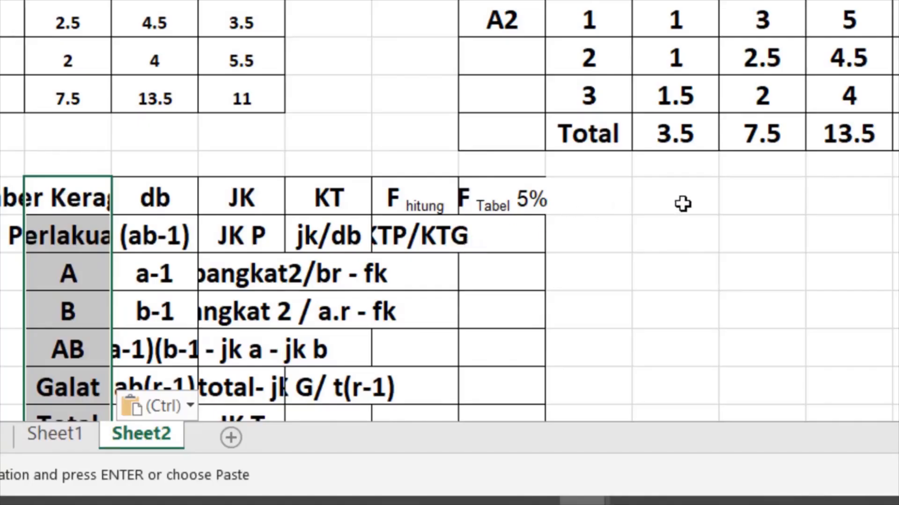
pyautogui.click(653, 202)
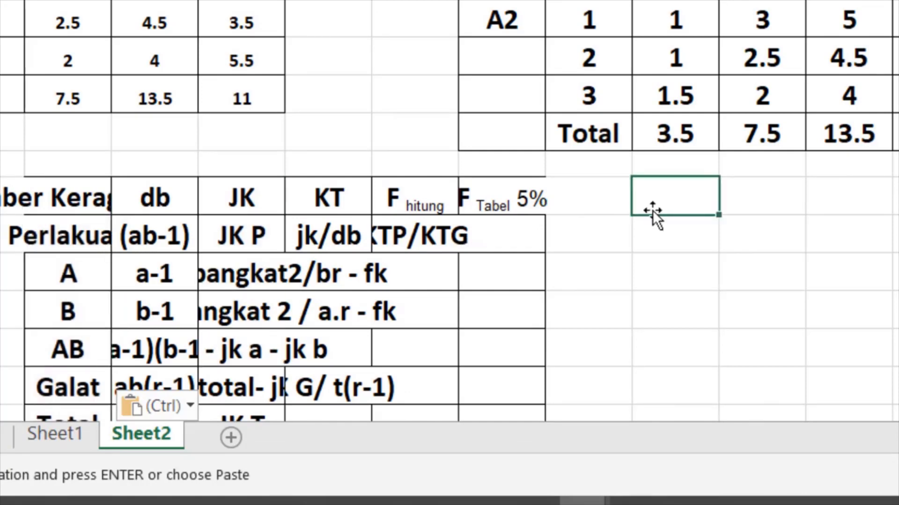
pyautogui.doubleClick(652, 210)
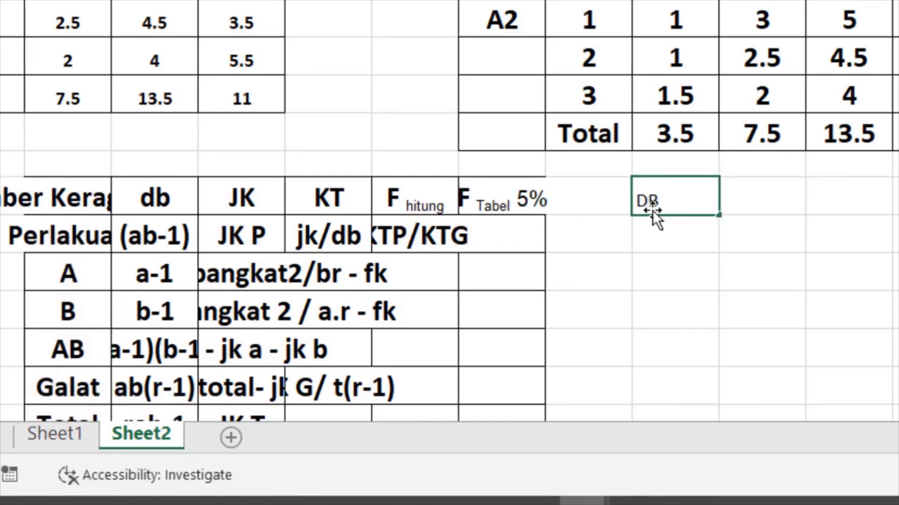
pyautogui.press('Return')
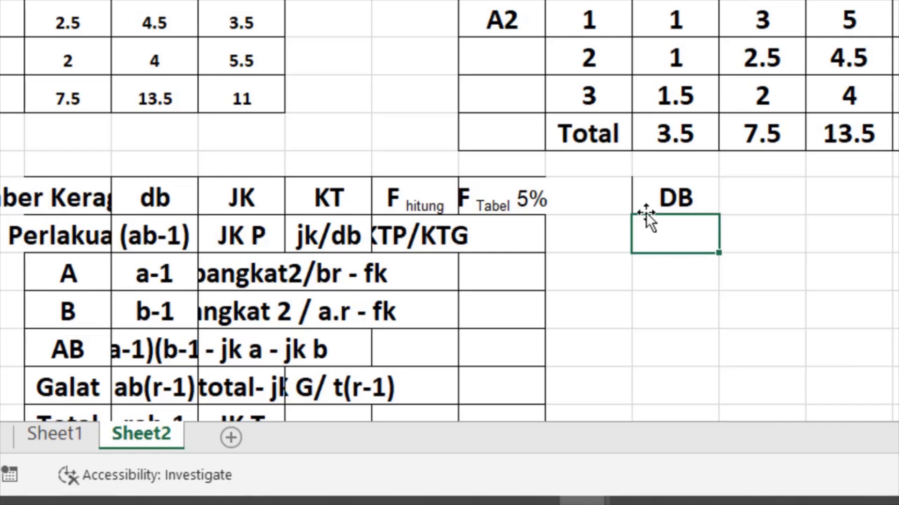
# Calculate the degrees of freedom for Perlakuan under the DB heading with the formula =8-1
pyautogui.write('8-1')
pyautogui.press('BackSpace')
pyautogui.press('BackSpace')
pyautogui.press('BackSpace')
pyautogui.write('=8-1')
pyautogui.press('Return')
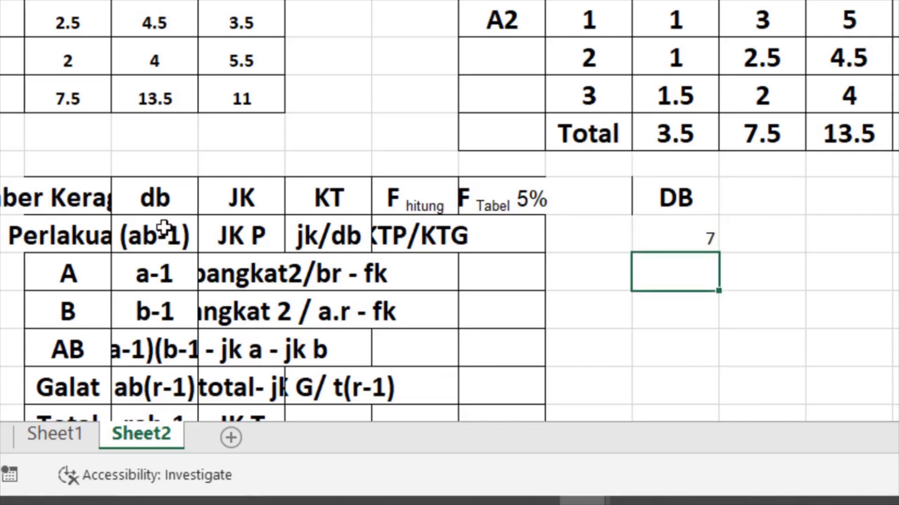
# Enter the degrees of freedom in the DB column as 1 for factor A and 3 for factor B
pyautogui.click(89, 266)
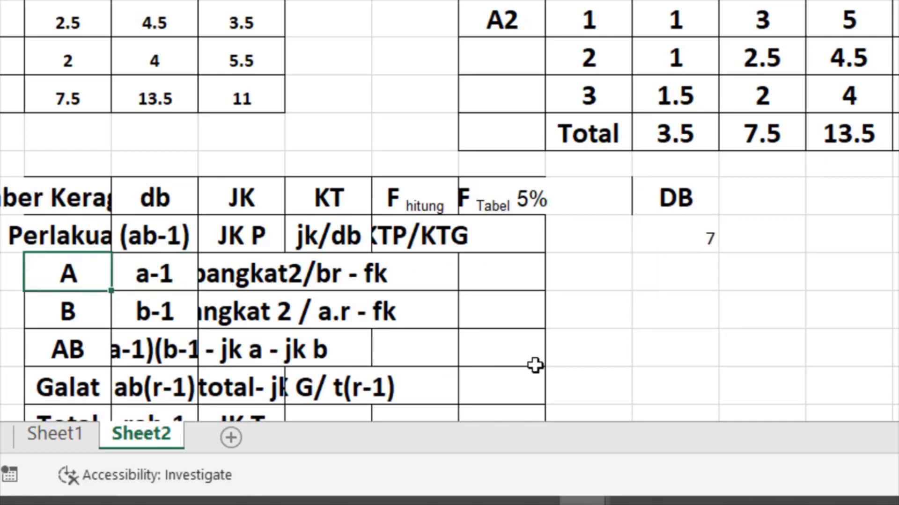
pyautogui.click(685, 264)
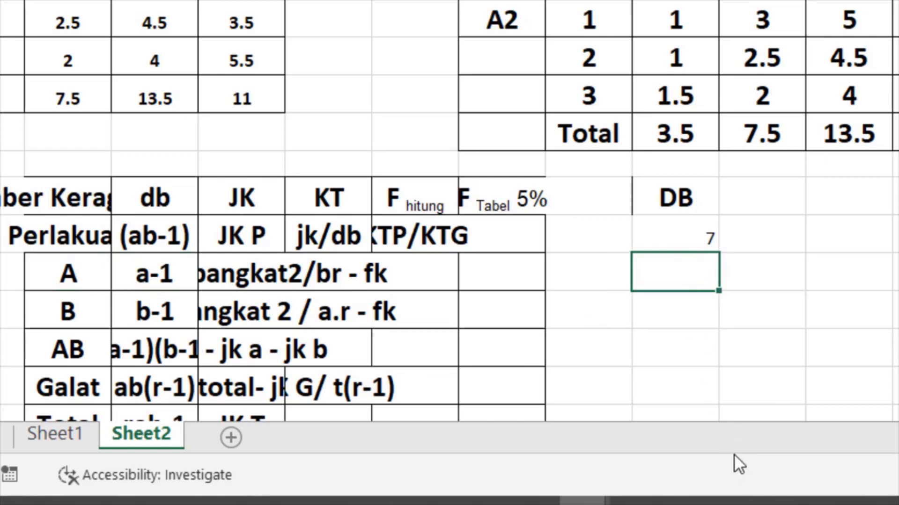
pyautogui.write('1')
pyautogui.press('Return')
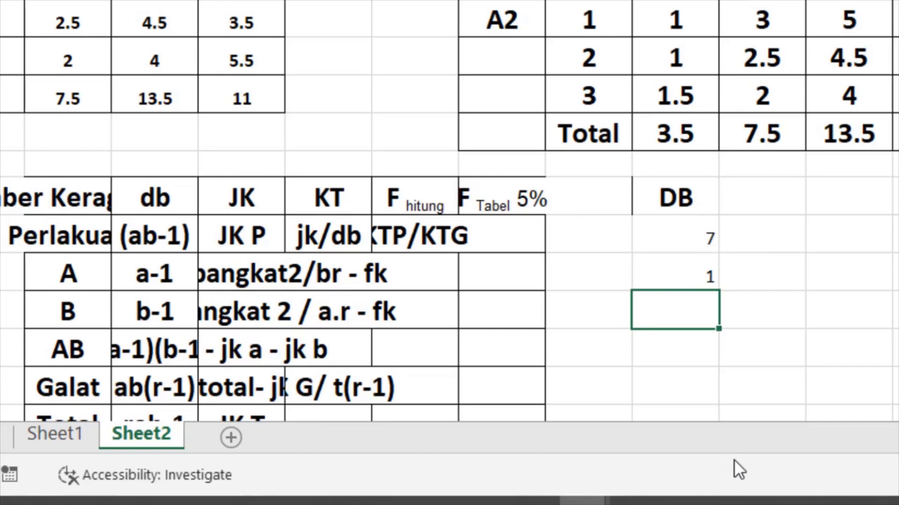
pyautogui.write('3')
pyautogui.press('Return')
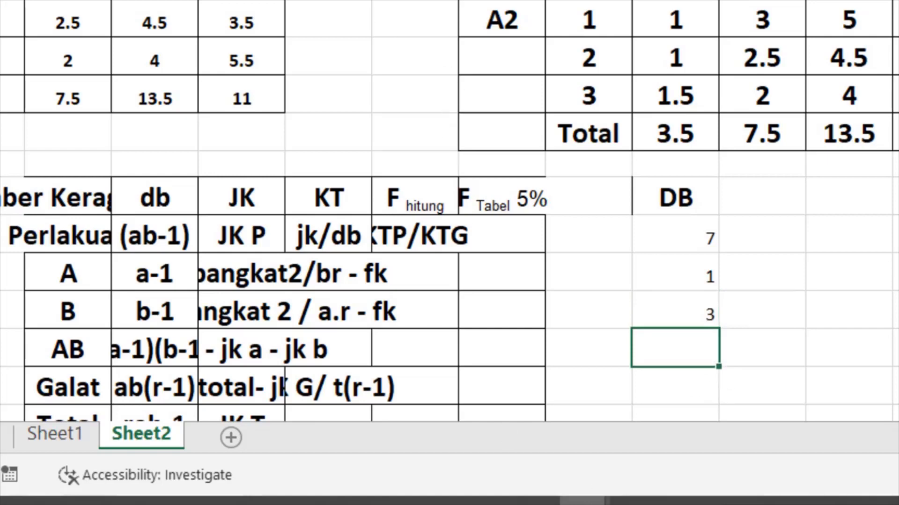
# Widen the db column to fit its formulas, and enter 3 as the DB value for the AB interaction
pyautogui.moveTo(197, 0); pyautogui.dragTo(251, 0)
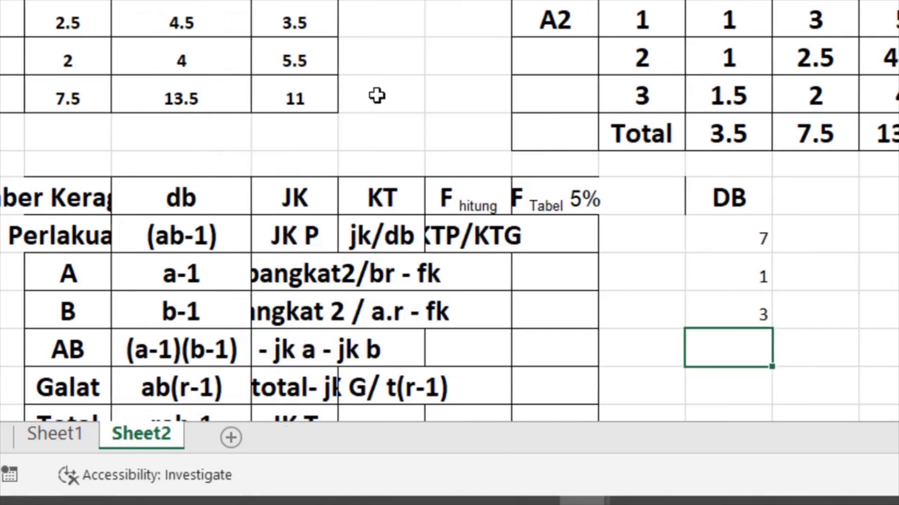
pyautogui.moveTo(583, 501)
pyautogui.click(749, 279)
pyautogui.click(742, 310)
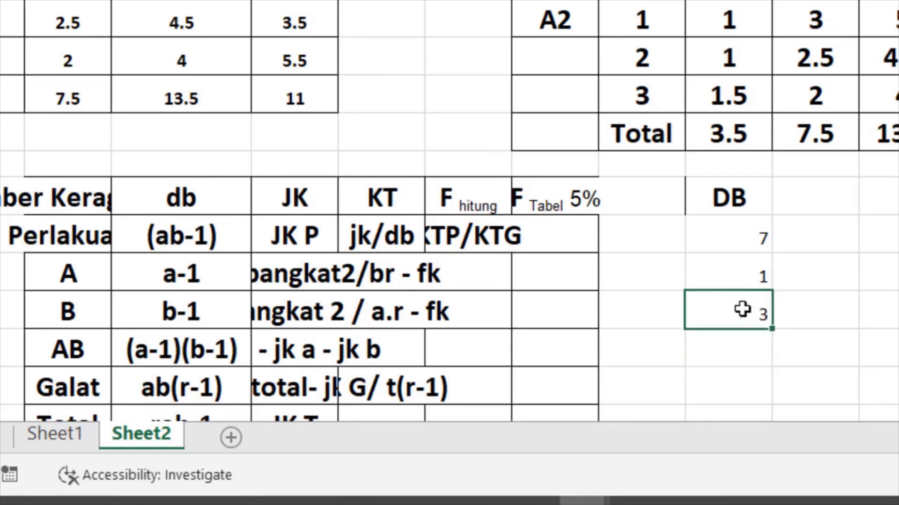
pyautogui.click(738, 347)
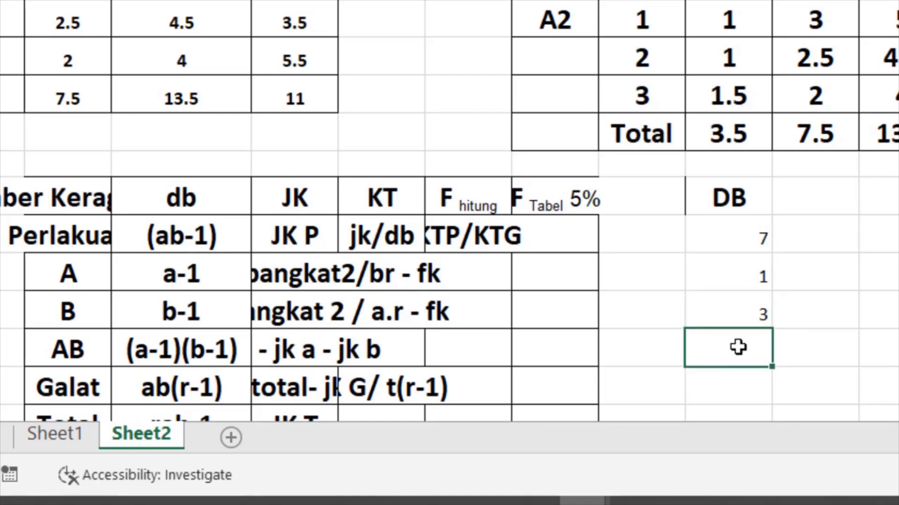
pyautogui.write('3')
pyautogui.press('Return')
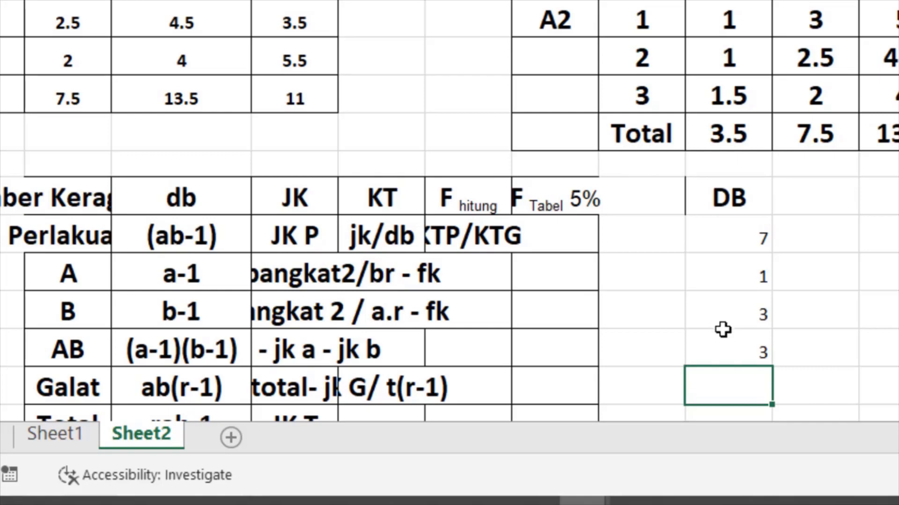
# For the Galat row, note the calculation 2.4(3-1)=16 in the cell before the DB column and enter 16 under DB
pyautogui.write('2.4(3-1')
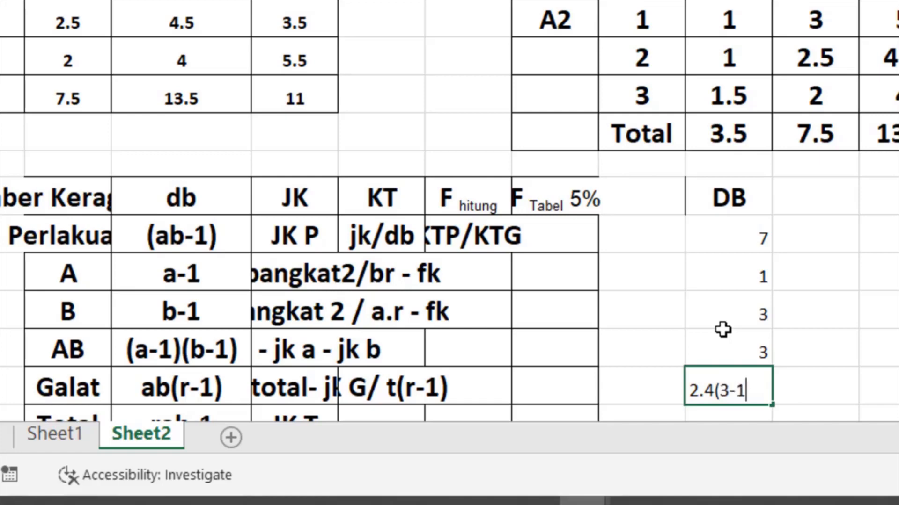
pyautogui.write(')')
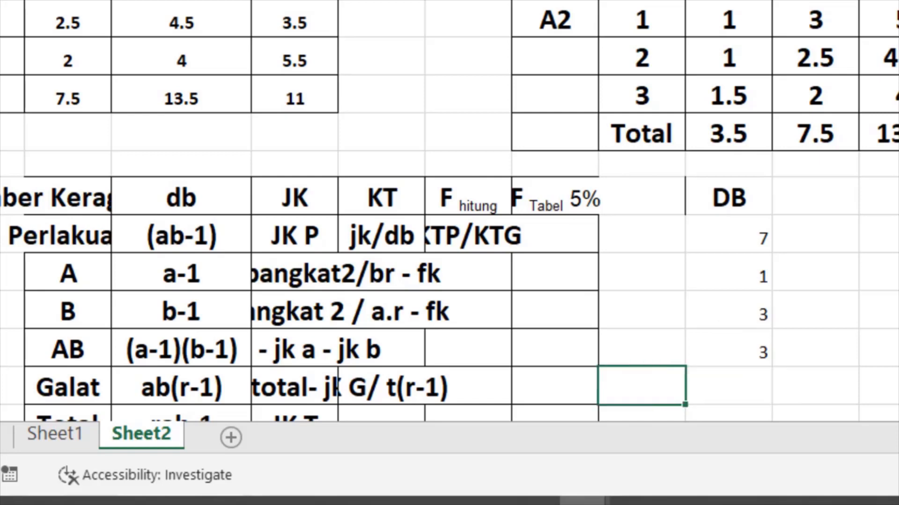
pyautogui.hotkey('ctrl', 'v')
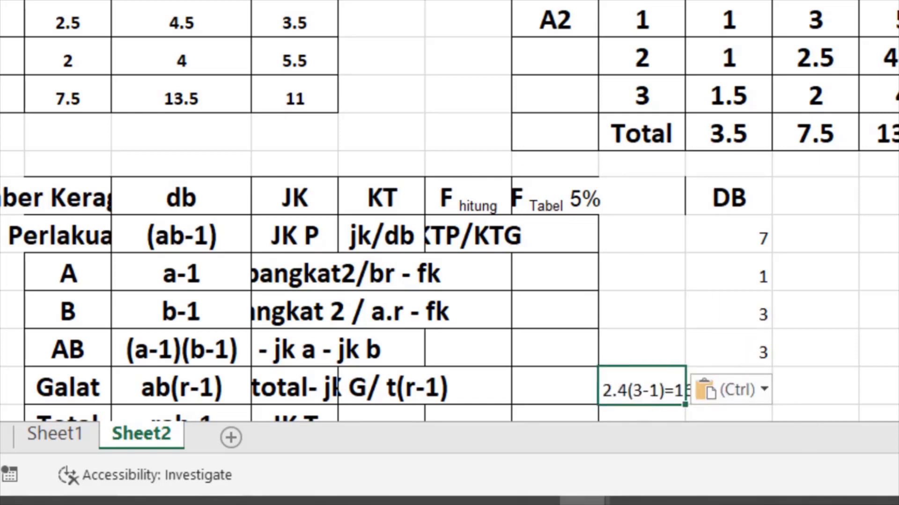
pyautogui.click(878, 385)
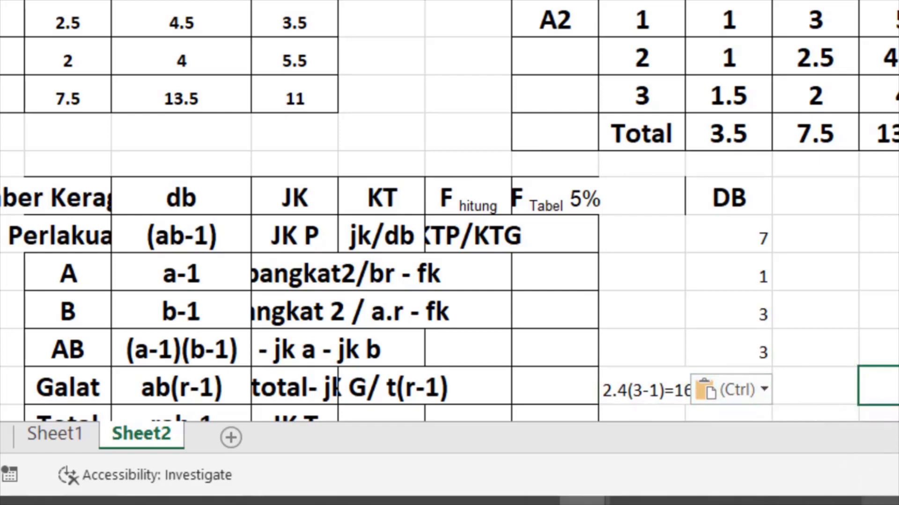
pyautogui.click(758, 388)
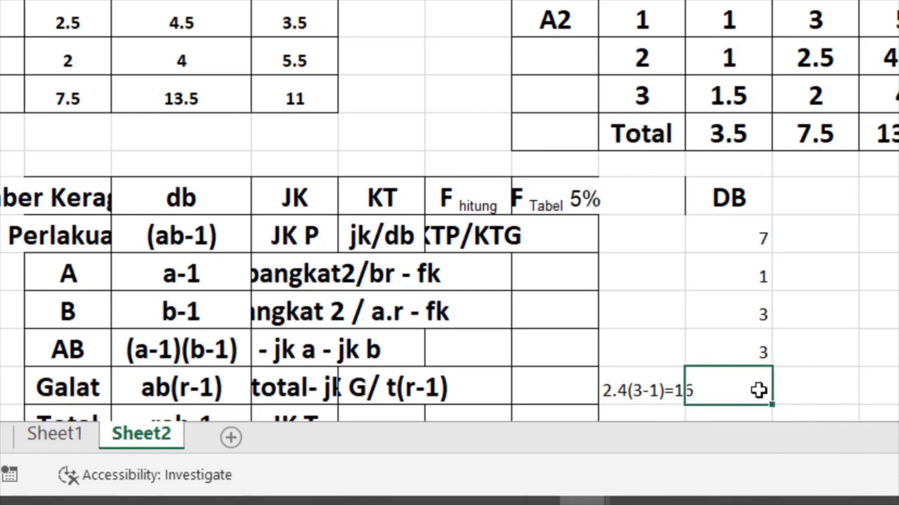
pyautogui.write('16')
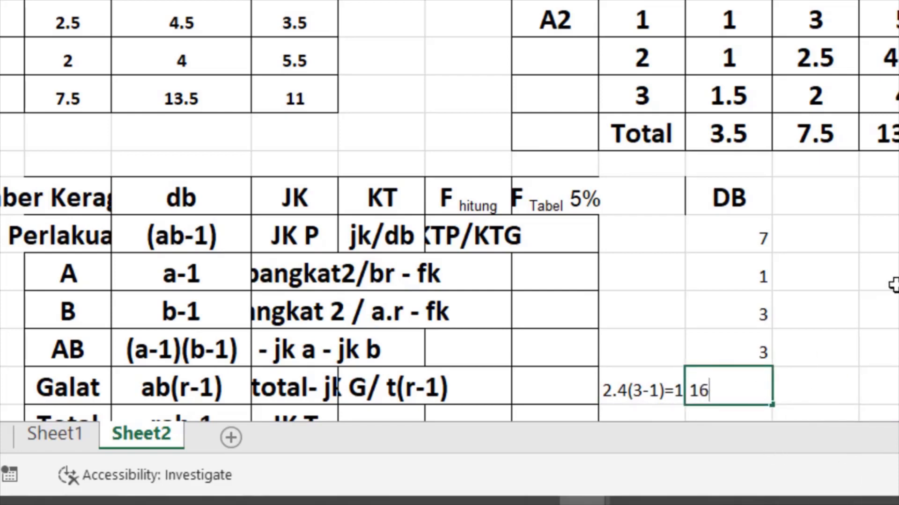
pyautogui.click(894, 283)
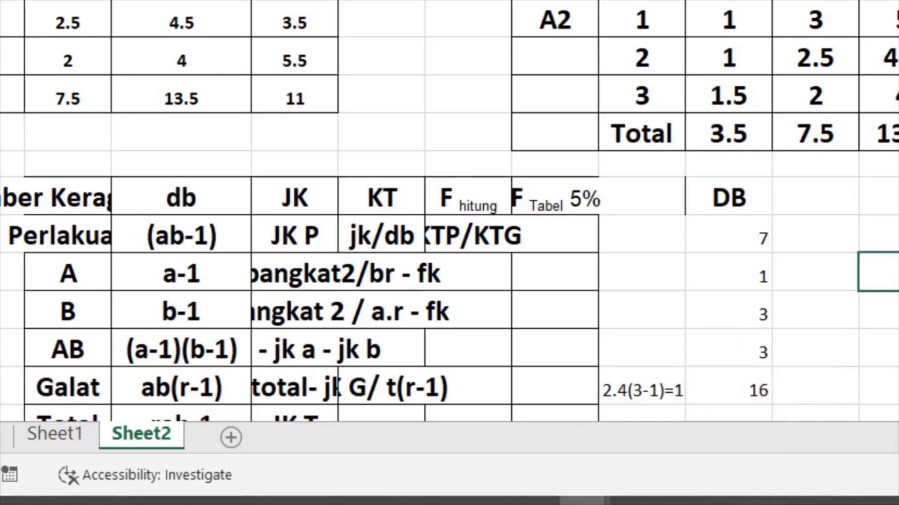
# For the Total row, note the calculation 3.2.4-1 in the cell before the DB column and enter 23 under DB
pyautogui.scroll(-1, 449, 211)
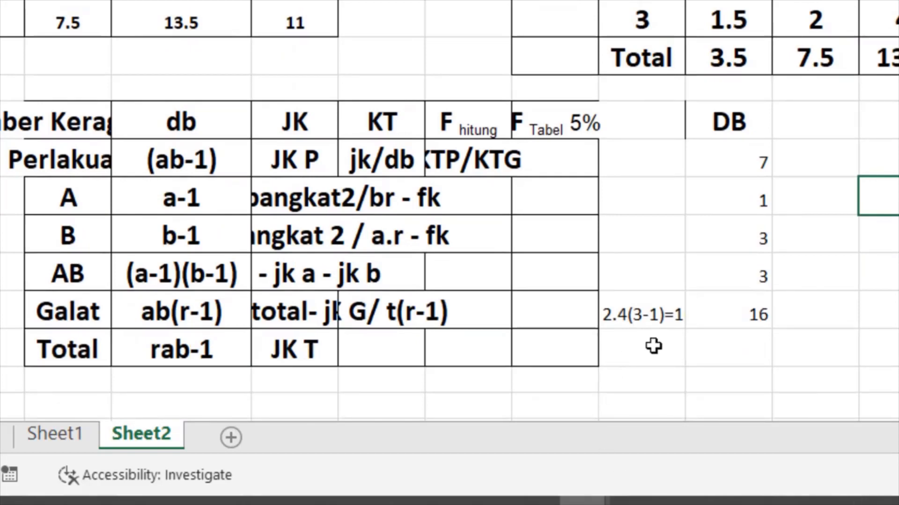
pyautogui.click(659, 340)
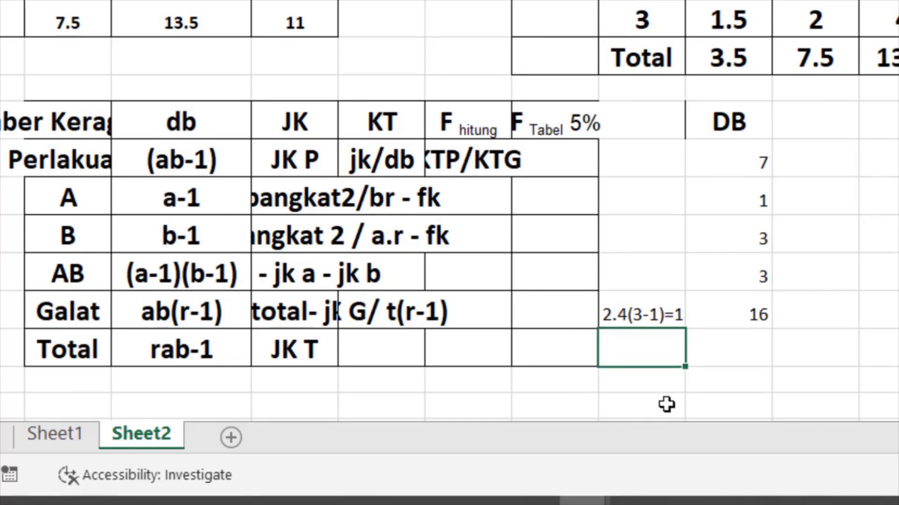
pyautogui.write('3.2.4')
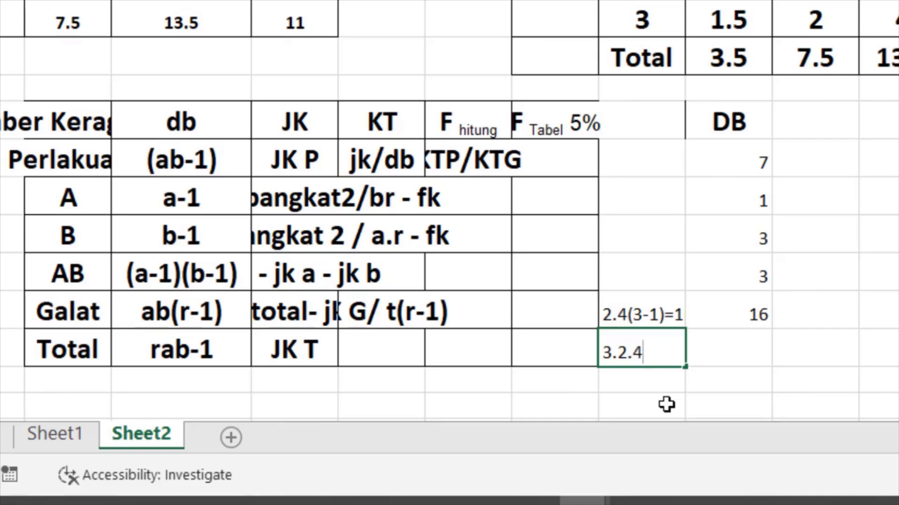
pyautogui.write('-1')
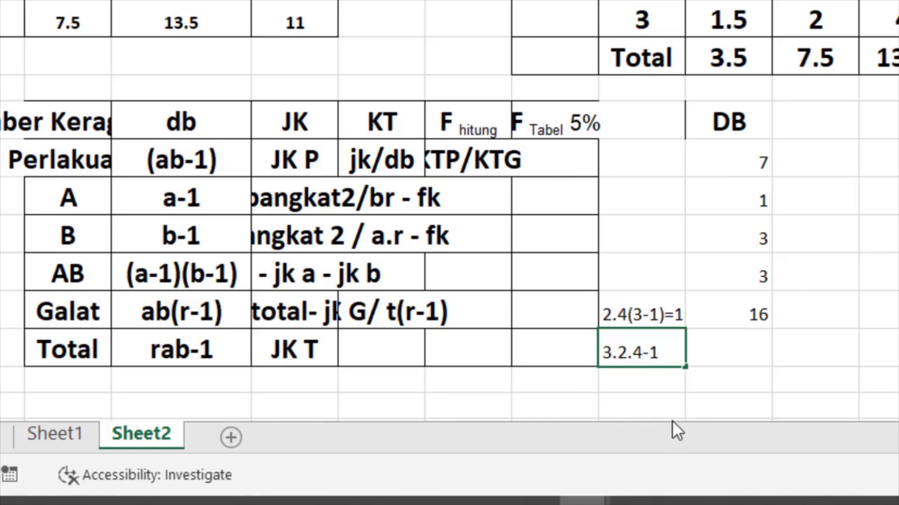
pyautogui.click(728, 353)
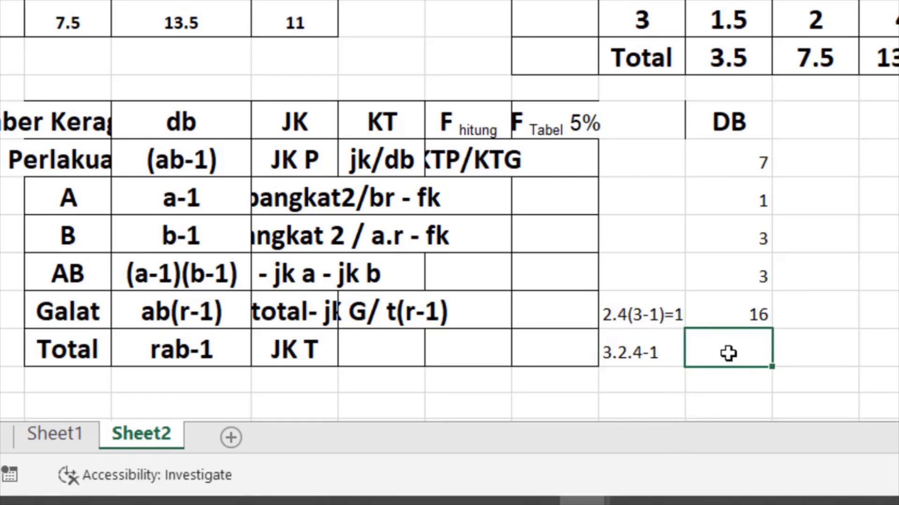
pyautogui.write('23')
pyautogui.press('Return')
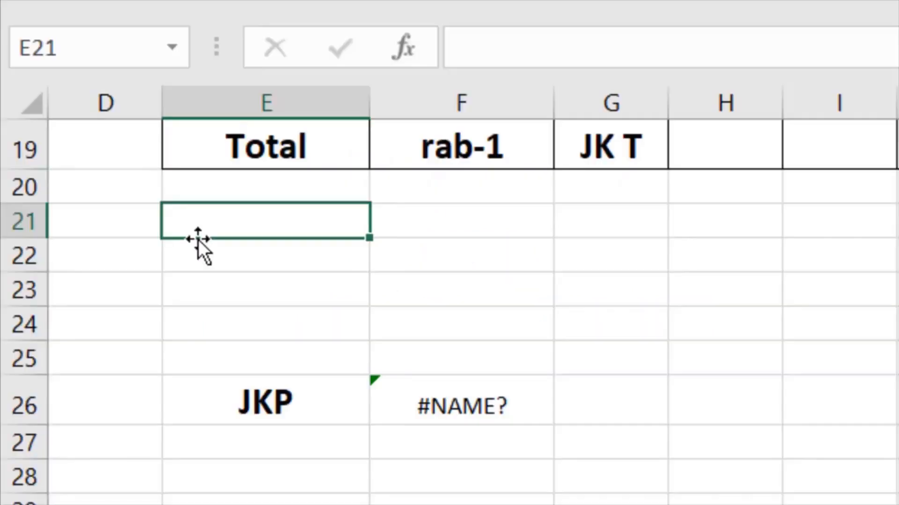
# Label cell E21 as FK and calculate the correction factor in F21 with the formula =(V6^2)/24
pyautogui.write('FK')
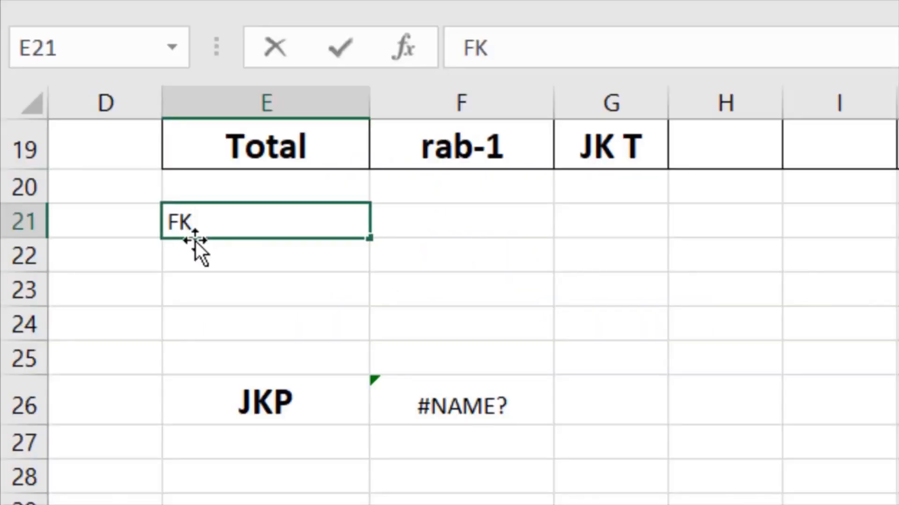
pyautogui.click(418, 217)
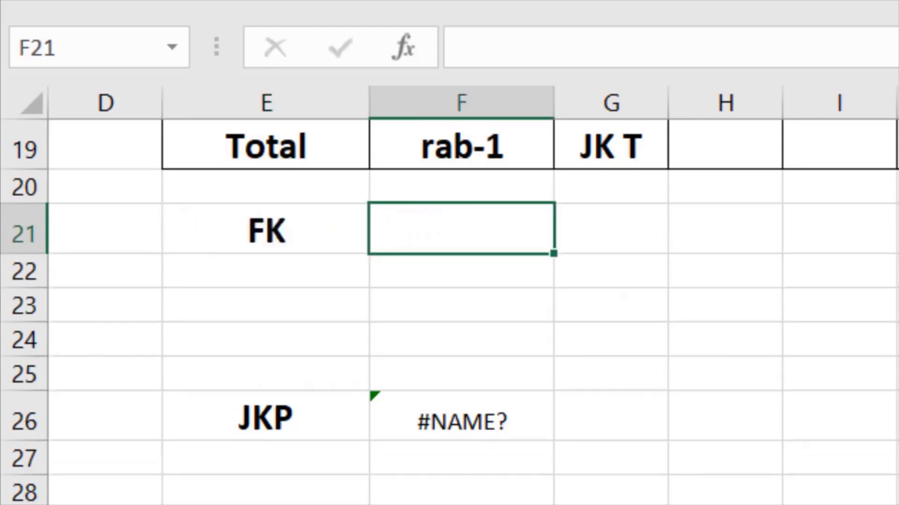
pyautogui.write('==')
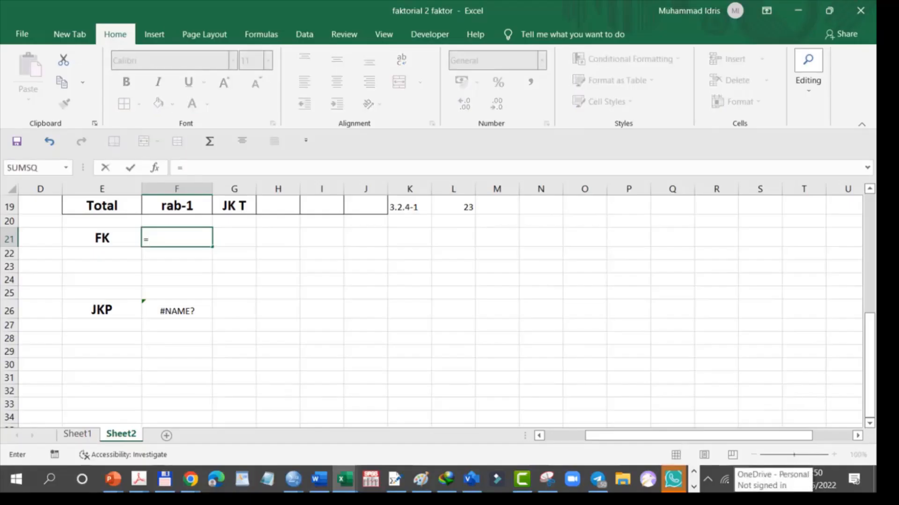
pyautogui.moveTo(870, 387); pyautogui.dragTo(869, 267)
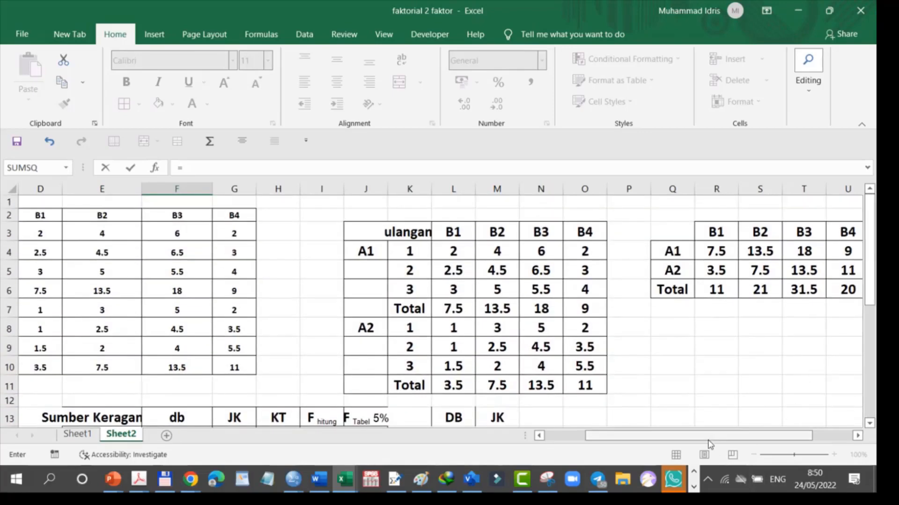
pyautogui.moveTo(709, 436); pyautogui.dragTo(829, 426)
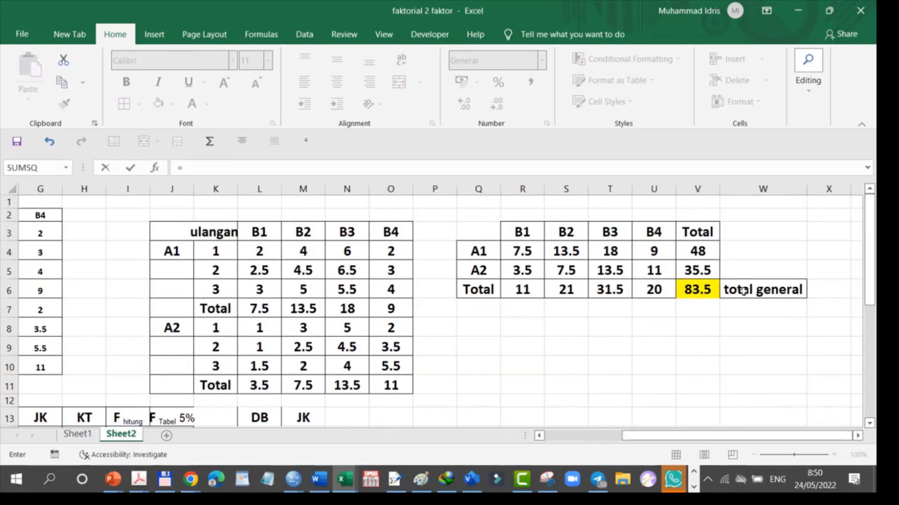
pyautogui.click(700, 288)
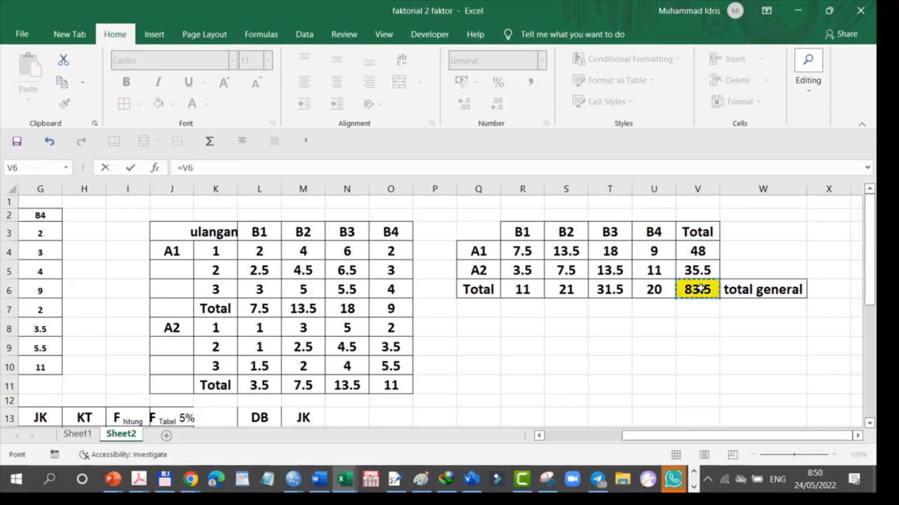
pyautogui.click(205, 169)
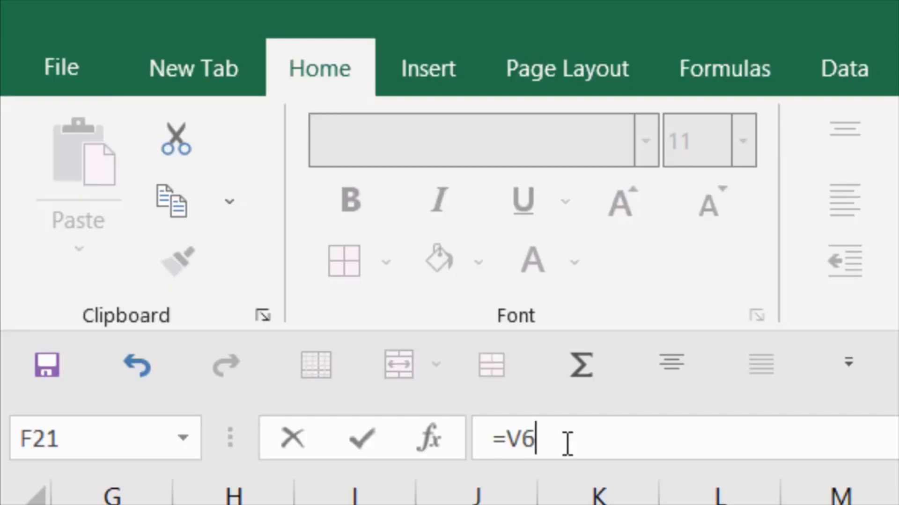
pyautogui.write('^')
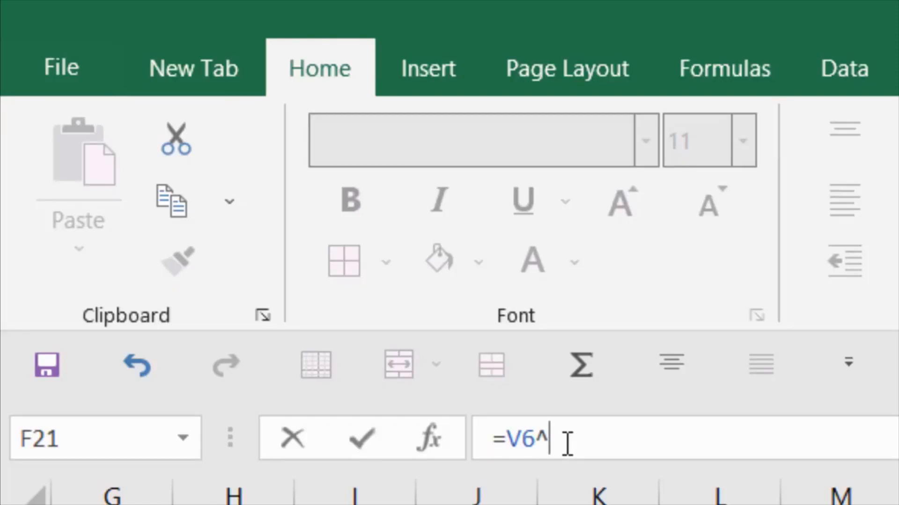
pyautogui.write('2')
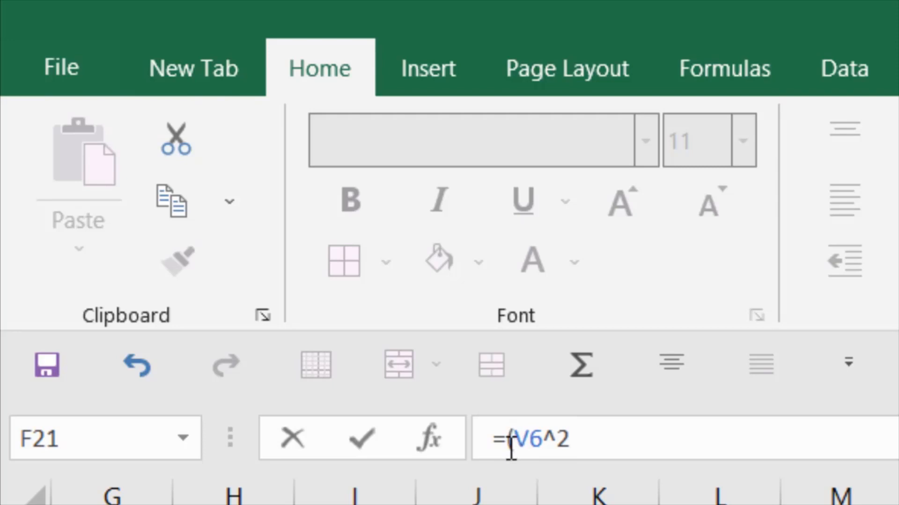
pyautogui.write('(V6^2)')
pyautogui.write('/')
pyautogui.write('24')
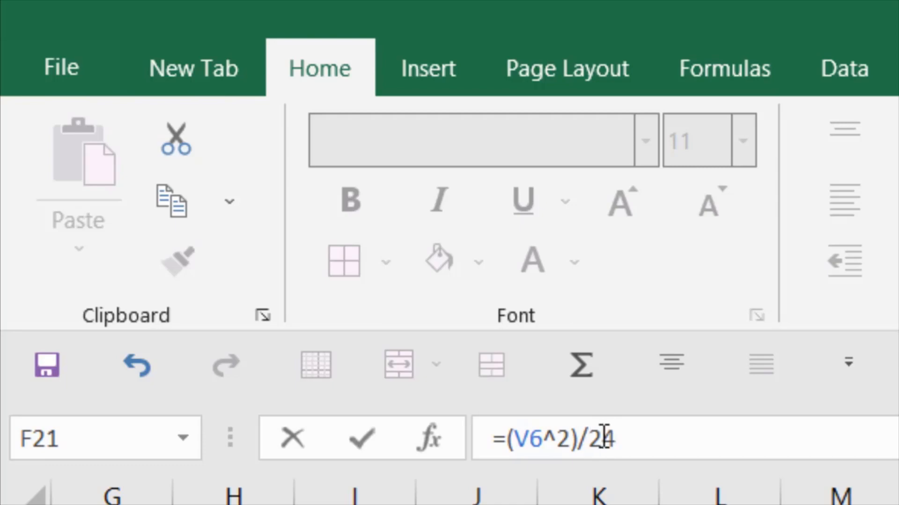
pyautogui.press('Return')
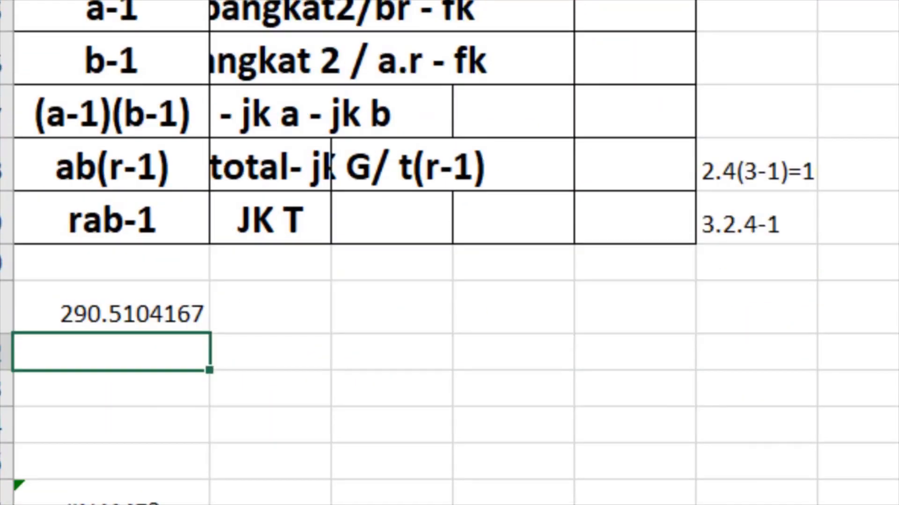
# Copy the formatting of the FK label onto its calculated value in the adjacent cell
pyautogui.hscroll(-3, 457, 253)
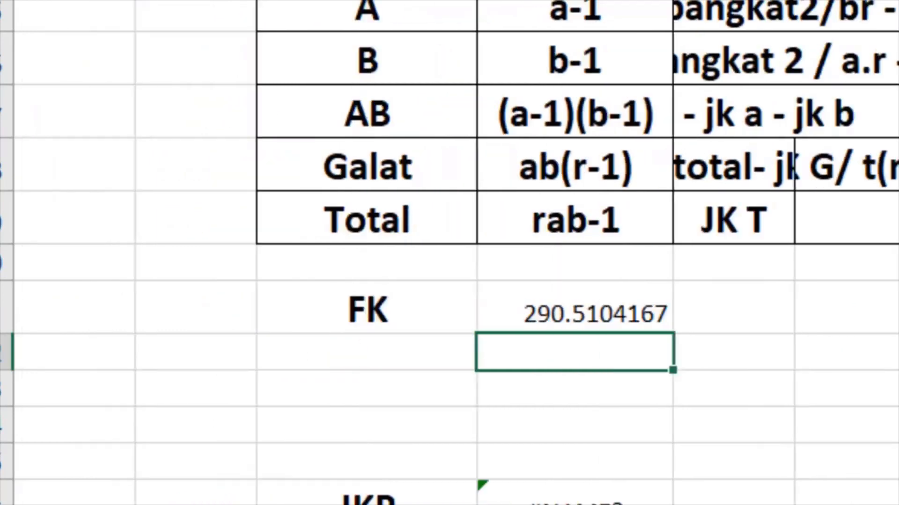
pyautogui.hscroll(1, 454, 353)
pyautogui.click(454, 311)
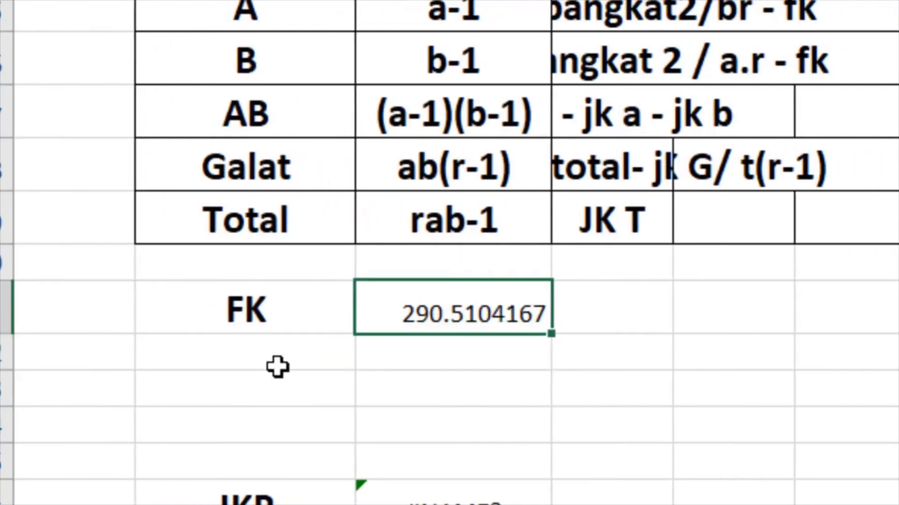
pyautogui.click(267, 321)
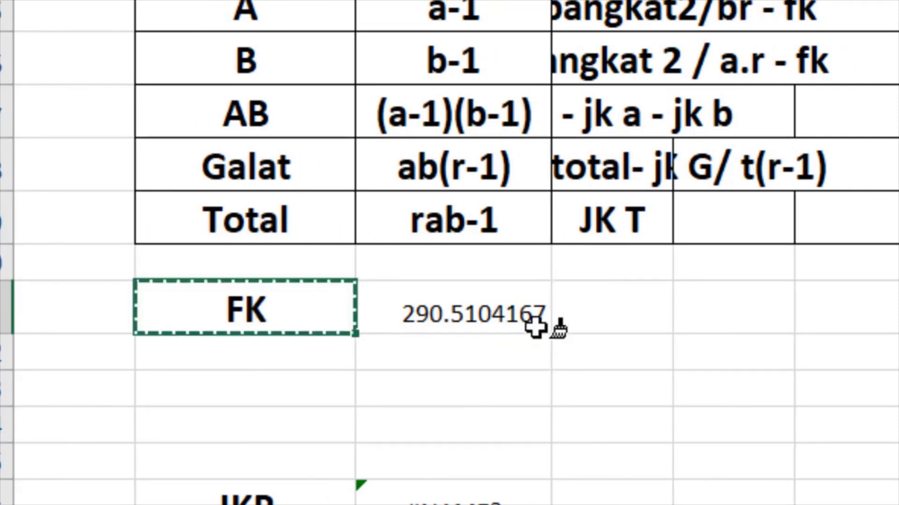
pyautogui.click(475, 294)
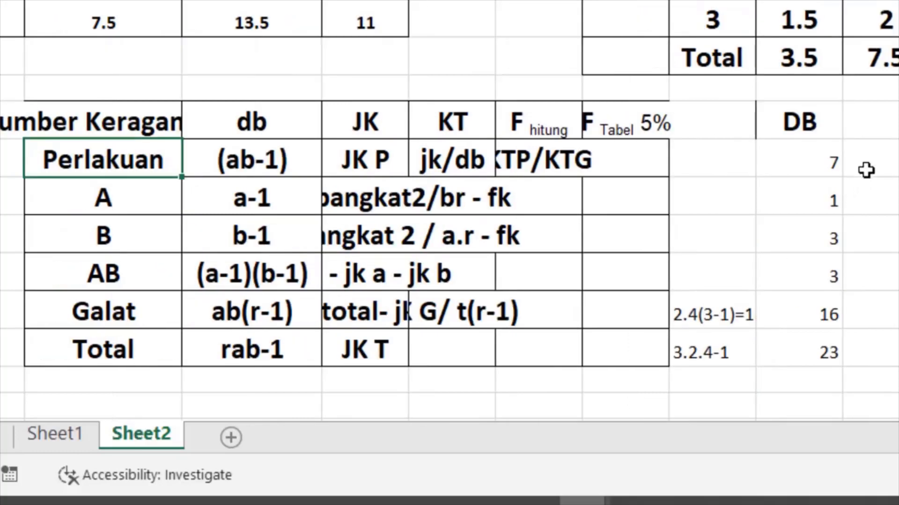
# Add the header JK in the column after DB, and enter the label JKP in column E below the ANOVA table
pyautogui.click(872, 131)
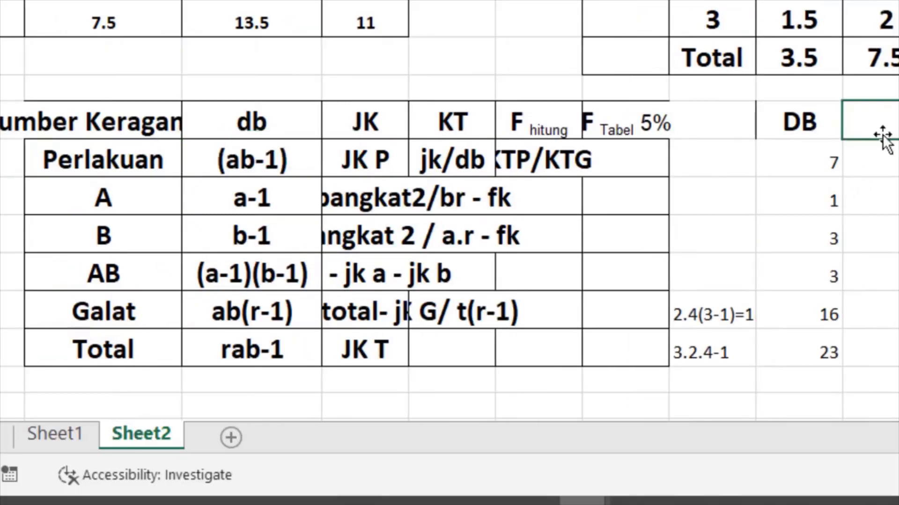
pyautogui.write('JK')
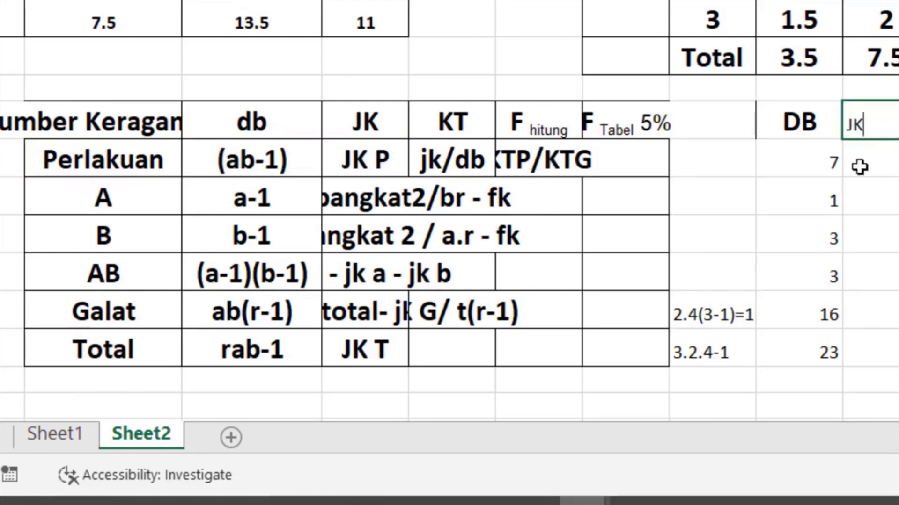
pyautogui.click(76, 407)
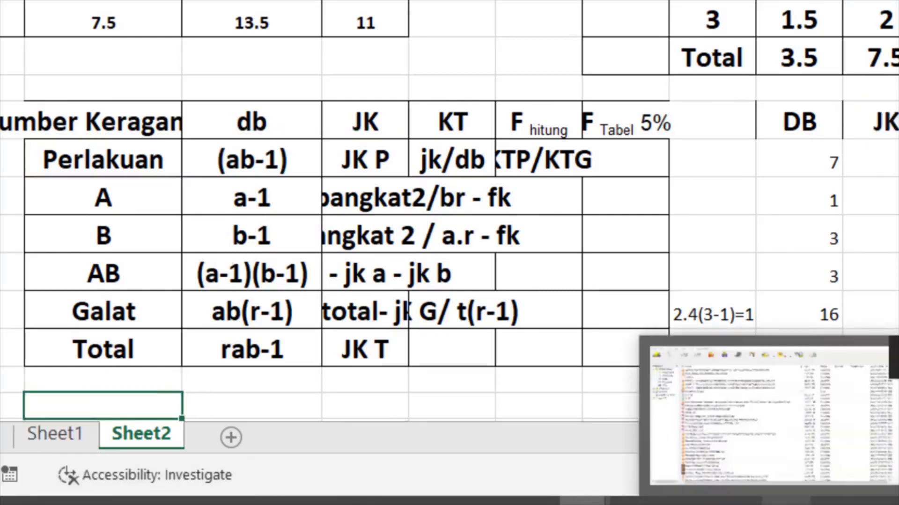
pyautogui.write('JK')
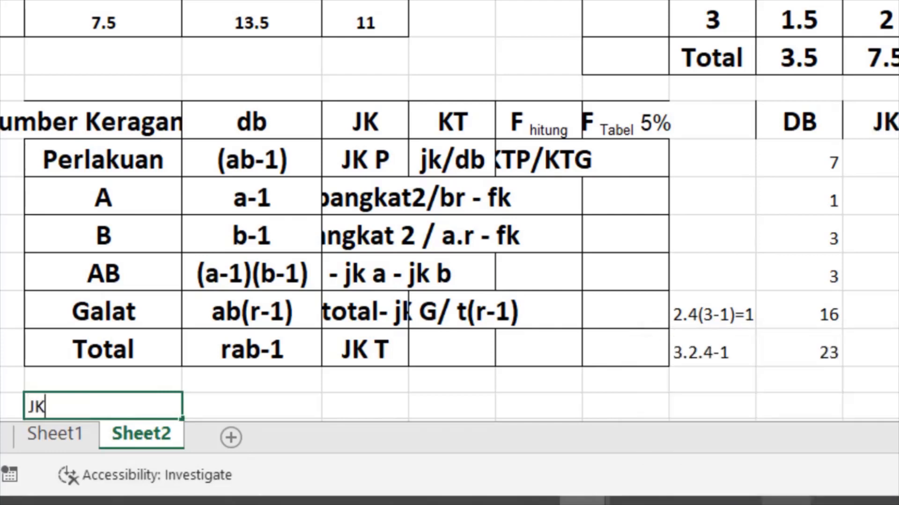
pyautogui.write('P')
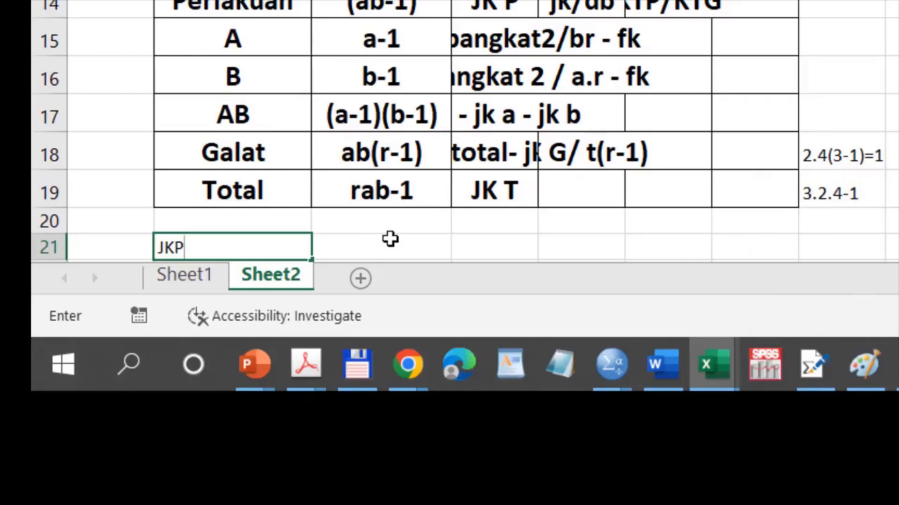
pyautogui.click(390, 238)
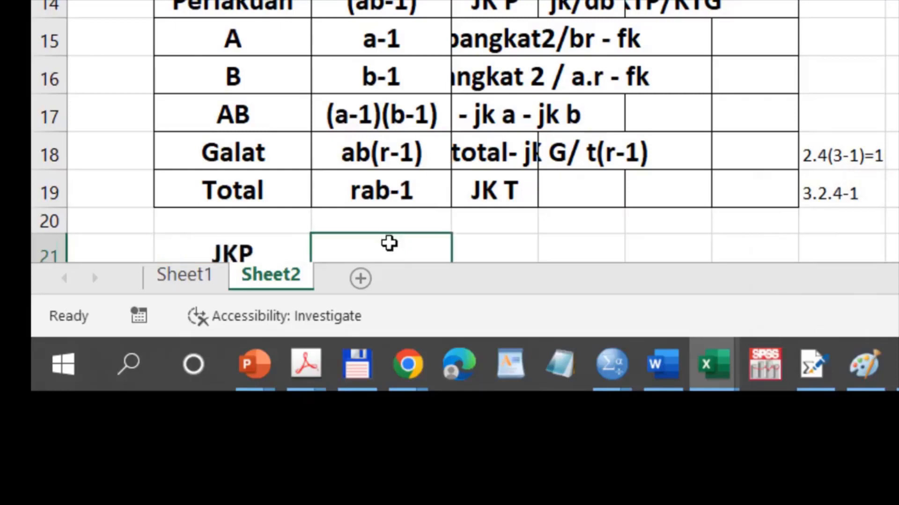
# Insert a SUMSQ function in the cell beside the JKP label
pyautogui.write('=')
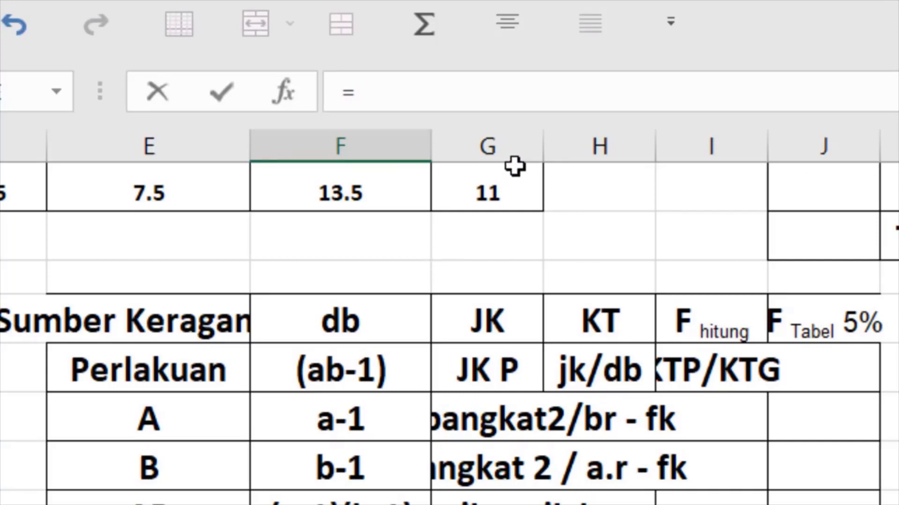
pyautogui.press('Escape')
pyautogui.write('=')
pyautogui.click(287, 98)
pyautogui.click(66, 223)
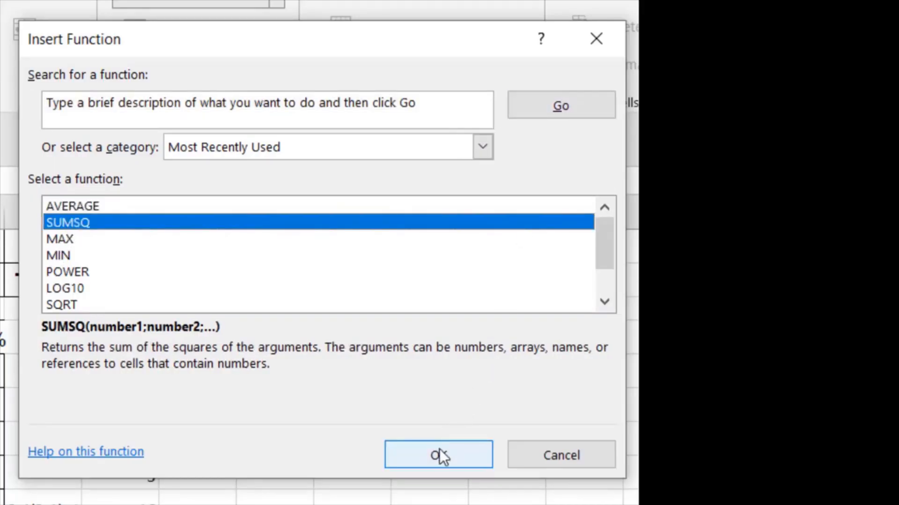
pyautogui.click(439, 451)
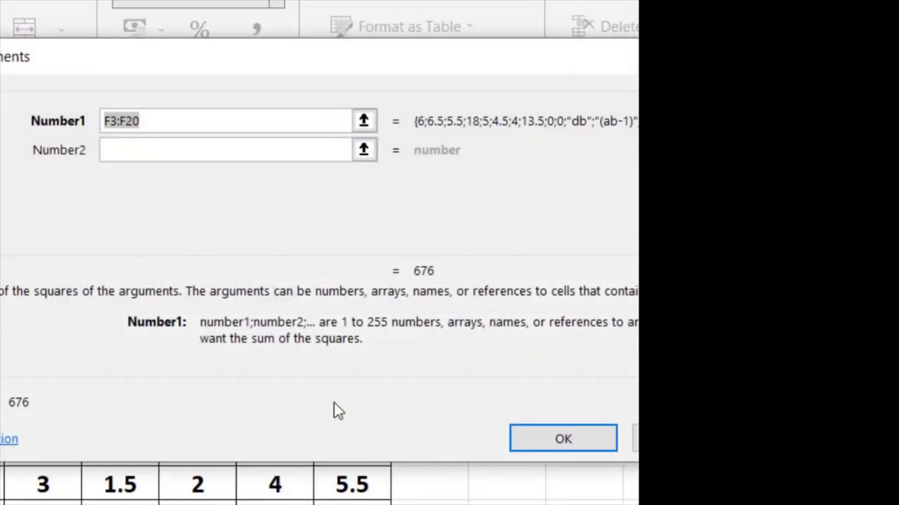
# Set the SUMSQ arguments to the A1 and A2 total rows, L7:O7;L11:O11, and accept the function
pyautogui.click(367, 126)
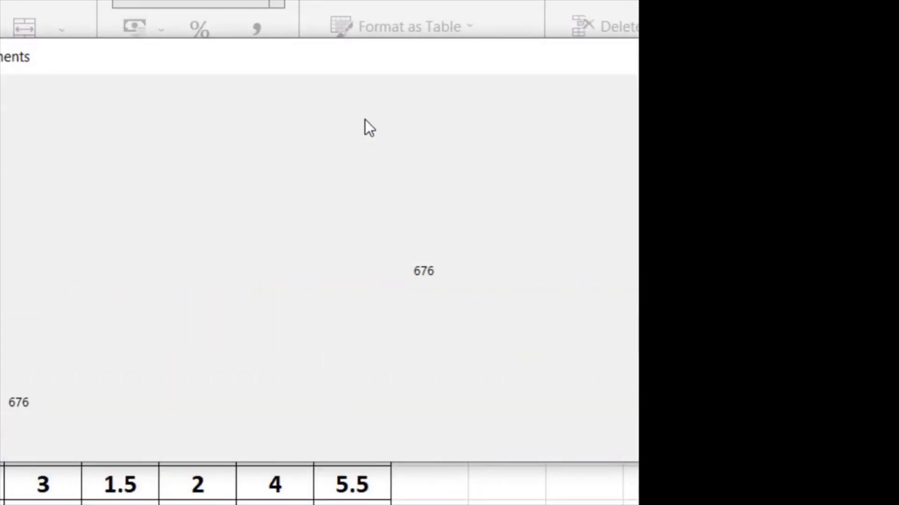
pyautogui.scroll(1, 318, 363)
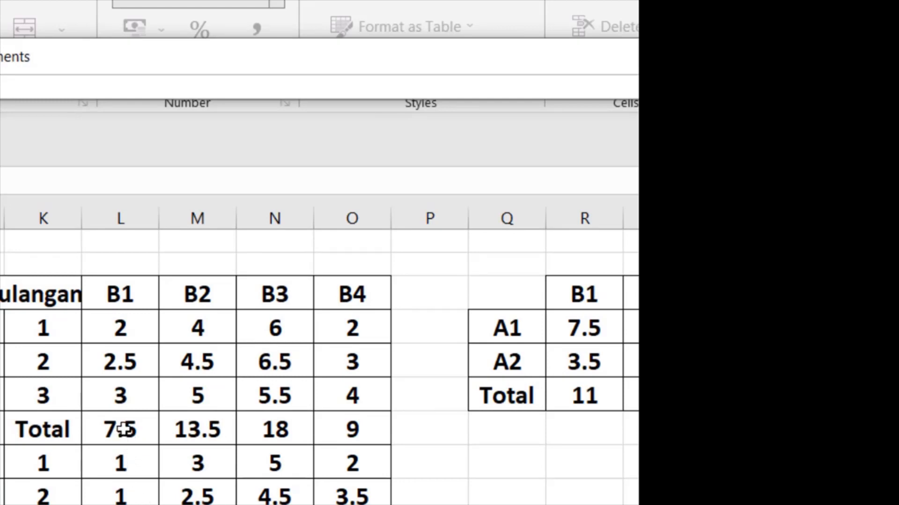
pyautogui.moveTo(121, 430); pyautogui.dragTo(347, 439)
pyautogui.moveTo(509, 350); pyautogui.dragTo(511, 346)
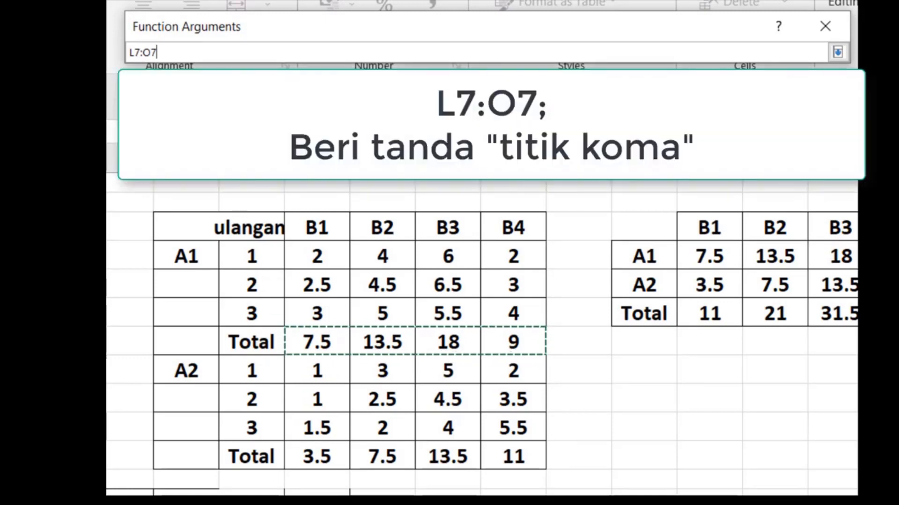
pyautogui.write(';')
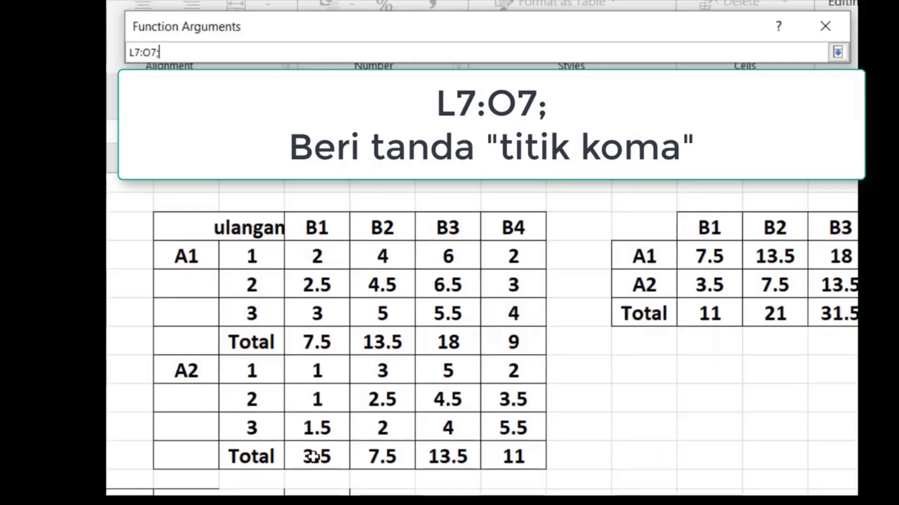
pyautogui.click(313, 455)
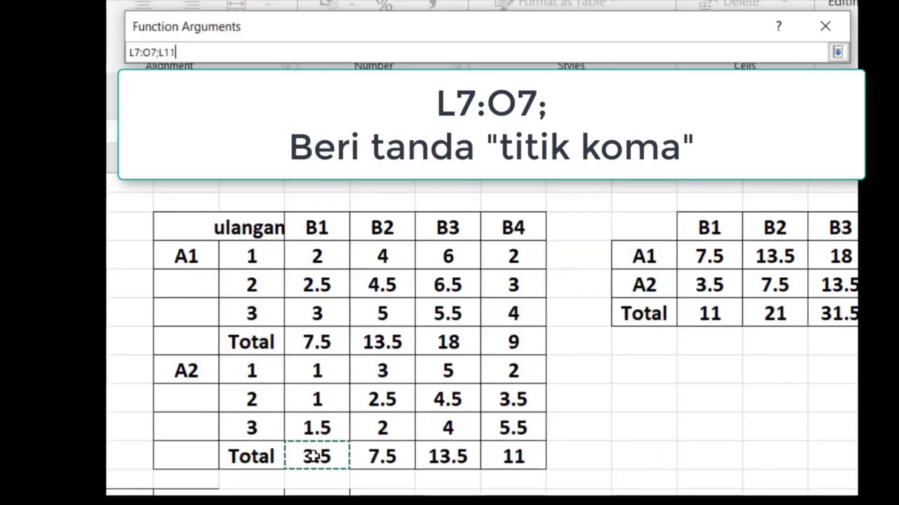
pyautogui.moveTo(322, 459); pyautogui.dragTo(502, 454)
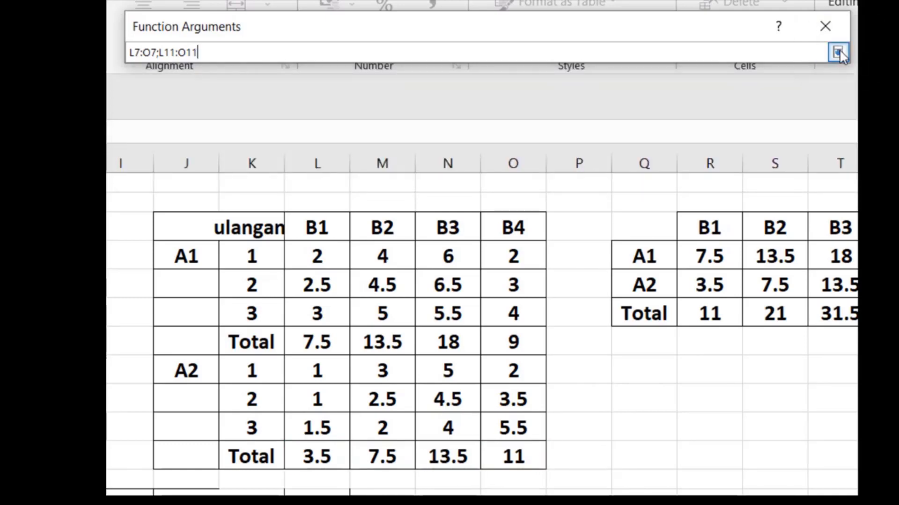
pyautogui.click(838, 53)
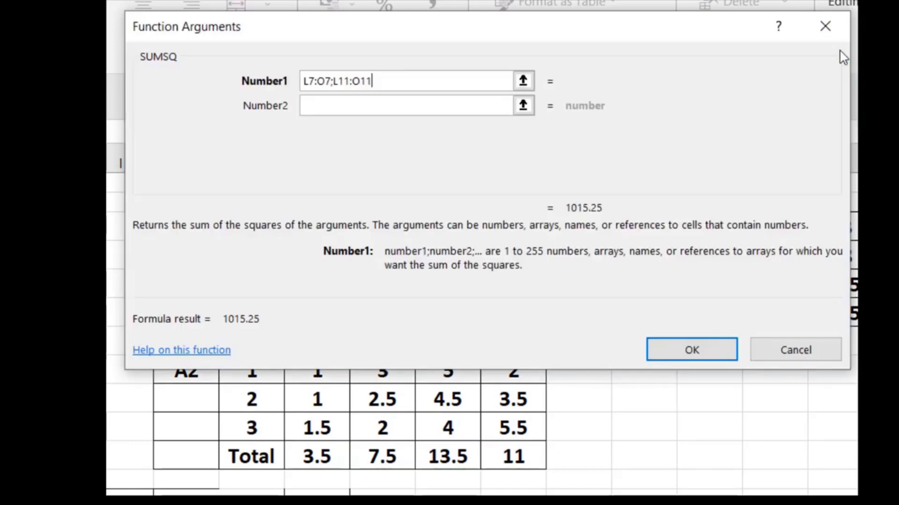
pyautogui.click(673, 355)
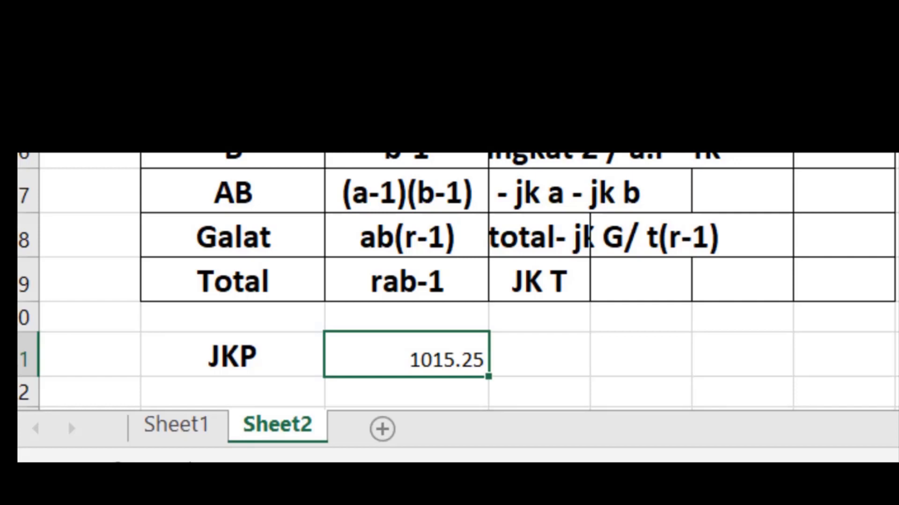
# Complete the JKP formula by dividing the SUMSQ result by 3 and subtracting the FK value in F21
pyautogui.press('F2')
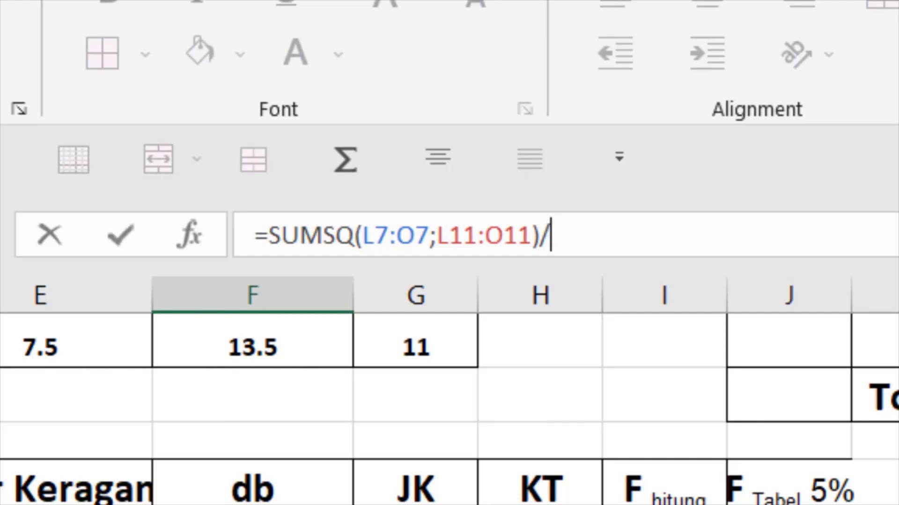
pyautogui.write('3-')
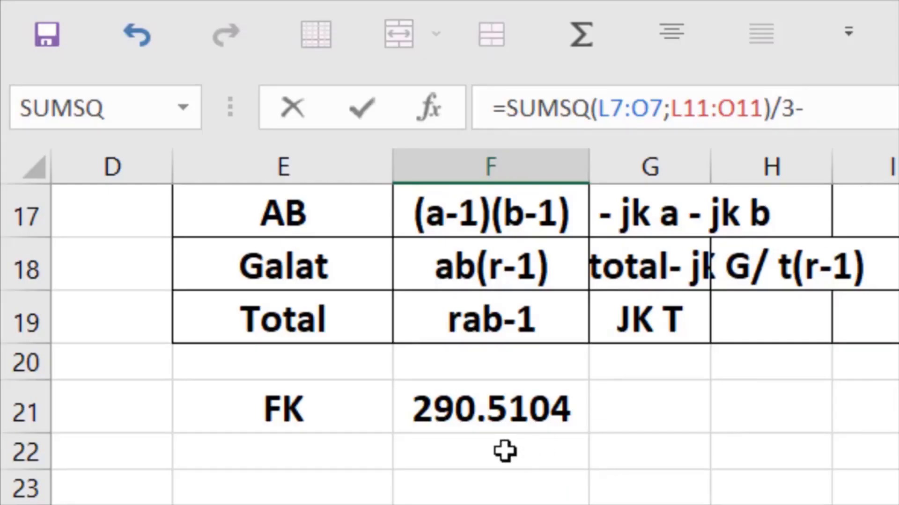
pyautogui.click(497, 407)
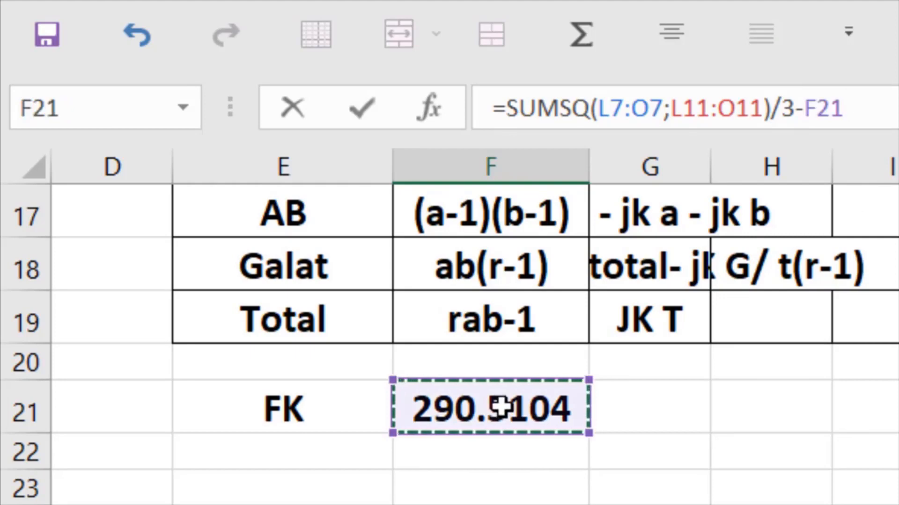
pyautogui.press('Return')
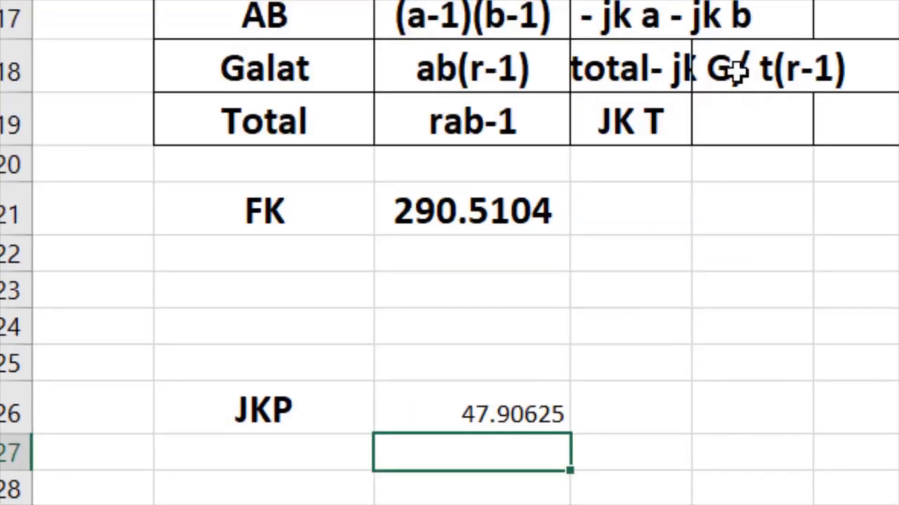
# Copy the formatting of the FK value onto the JKP row and the cells below it, from column E to H
pyautogui.hotkey('ctrl', 'Up')
pyautogui.hotkey('ctrl', 'Up')
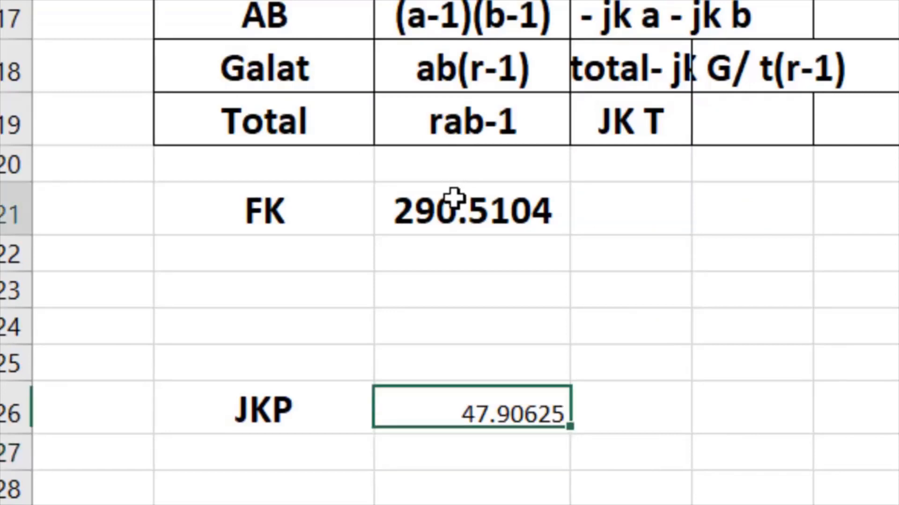
pyautogui.hotkey('alt', 'h')
pyautogui.press('f')
pyautogui.press('p')
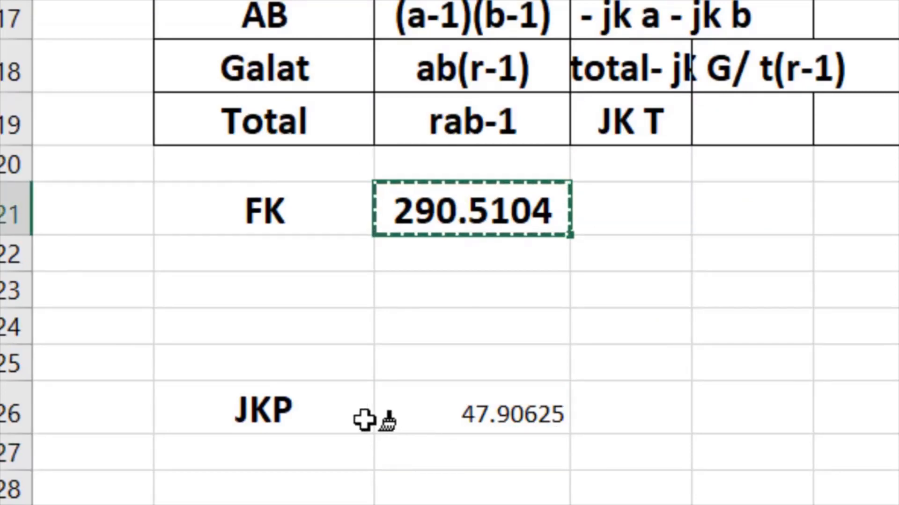
pyautogui.moveTo(332, 411)
pyautogui.mouseDown()
pyautogui.moveTo(619, 490)
pyautogui.moveTo(772, 501)
pyautogui.mouseUp()
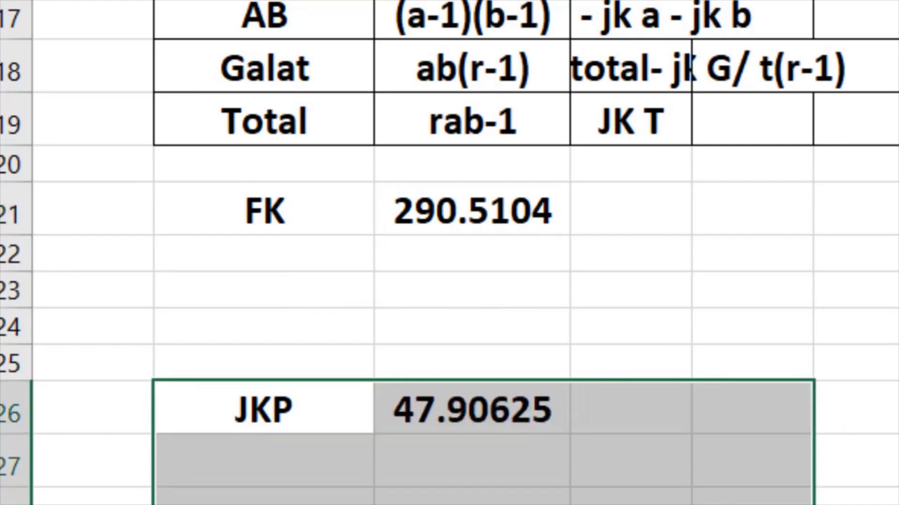
# Enter the label JK (A) in cell E28, two rows below JKP
pyautogui.click(266, 500)
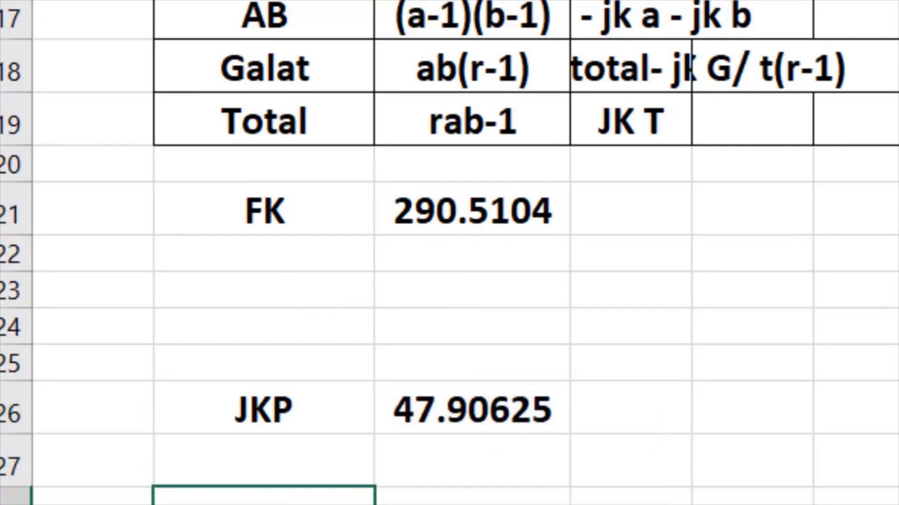
pyautogui.scroll(2, 882, 384)
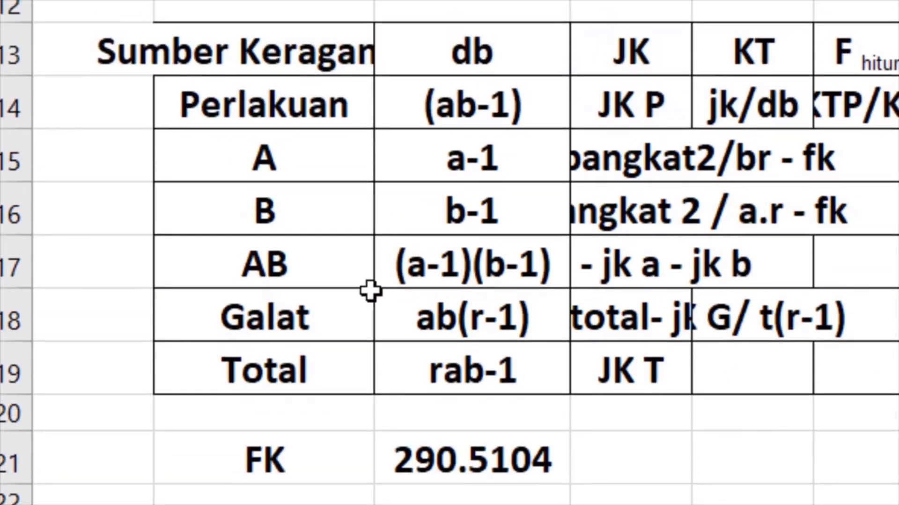
pyautogui.click(256, 159)
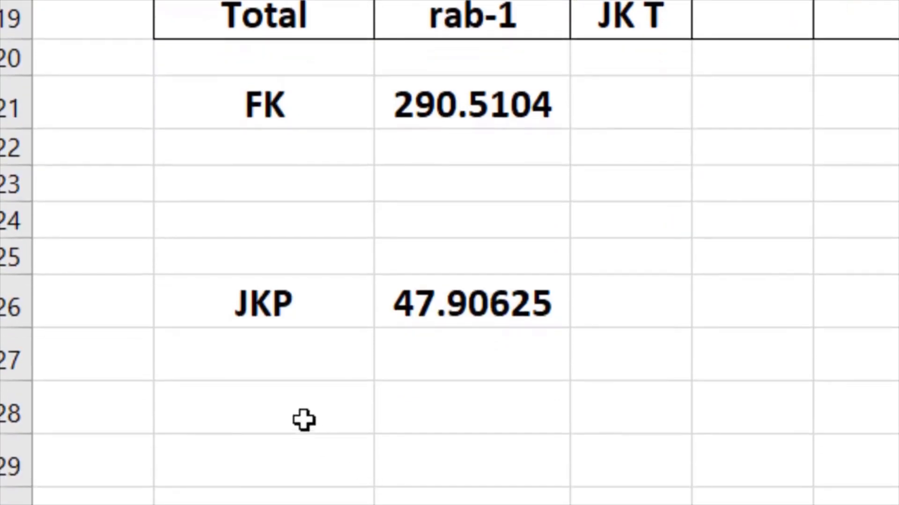
pyautogui.click(286, 379)
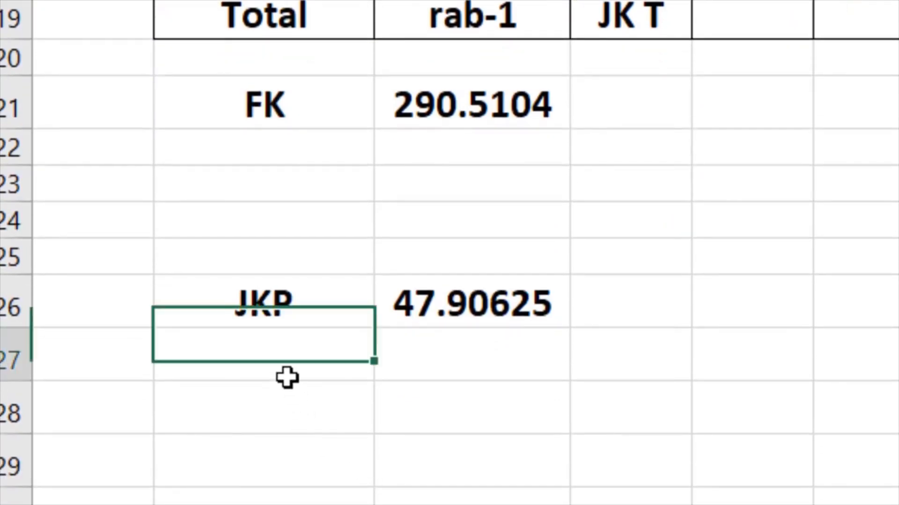
pyautogui.click(291, 417)
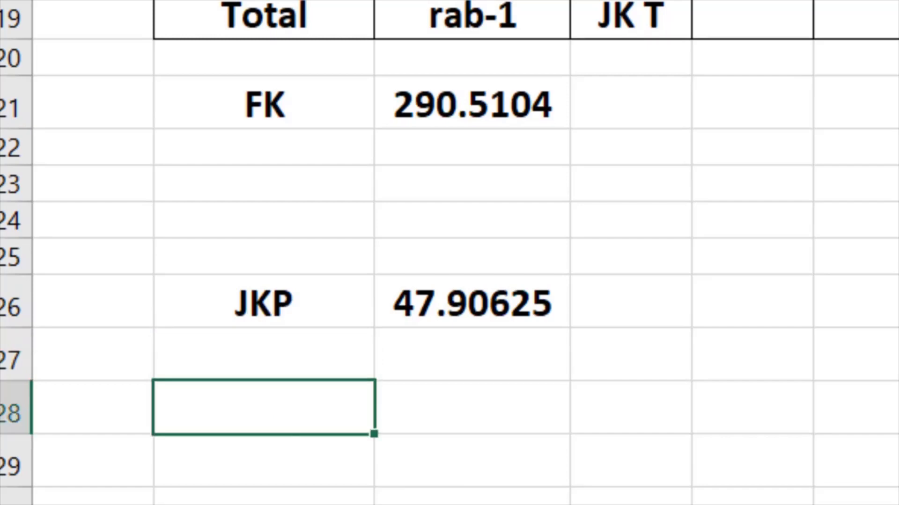
pyautogui.write('JK ')
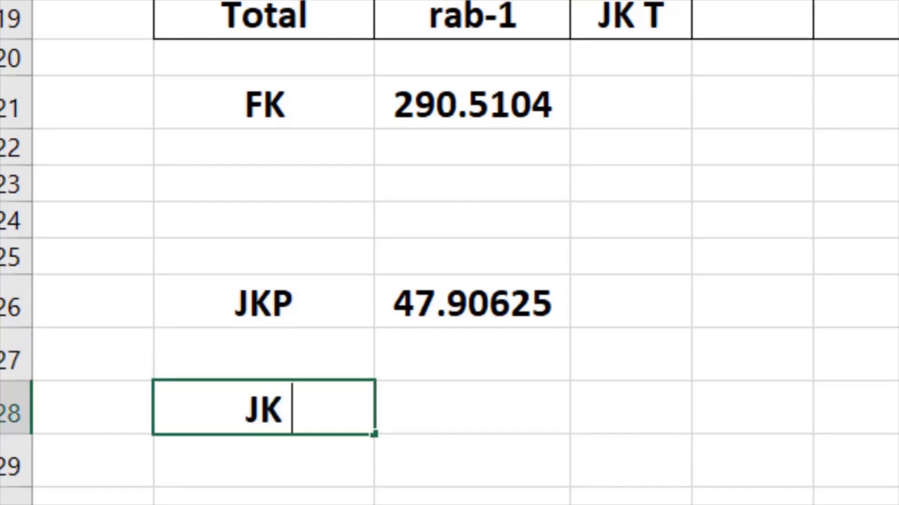
pyautogui.write('(A)')
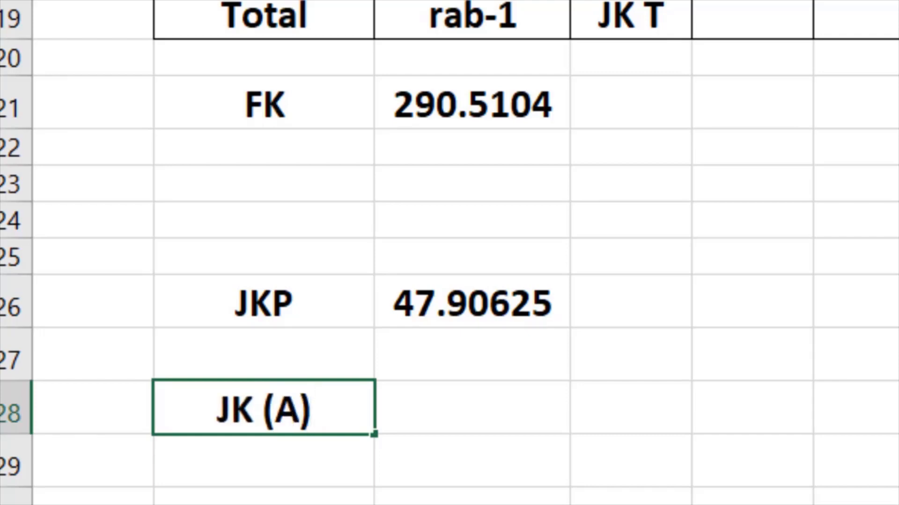
# Insert a SUMSQ function in F28 beside JK (A), using the A1 and A2 totals V4:V5 as its argument
pyautogui.click(429, 420)
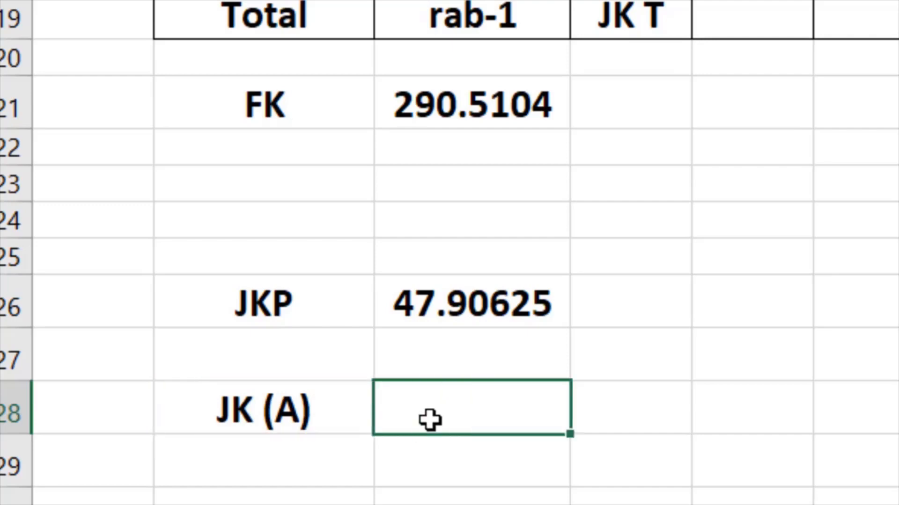
pyautogui.write('=SUMSQ(F26:F27')
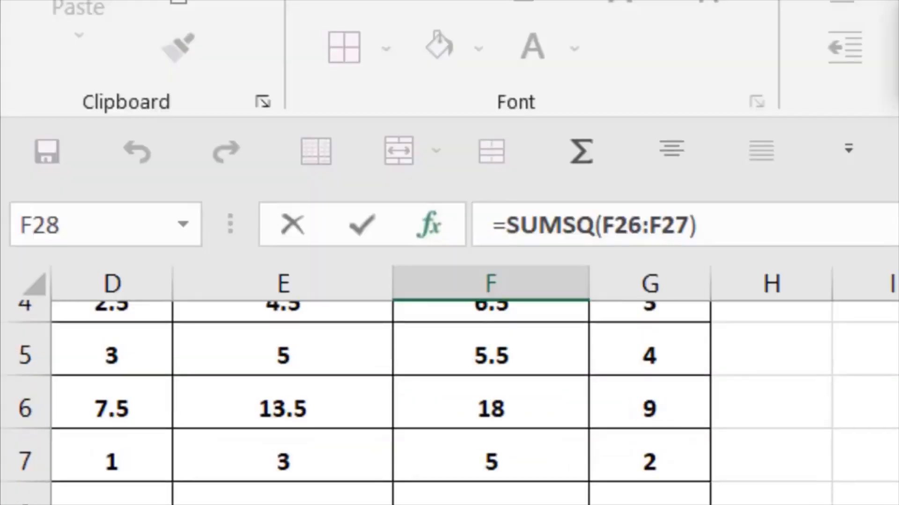
pyautogui.scroll(1, 449, 402)
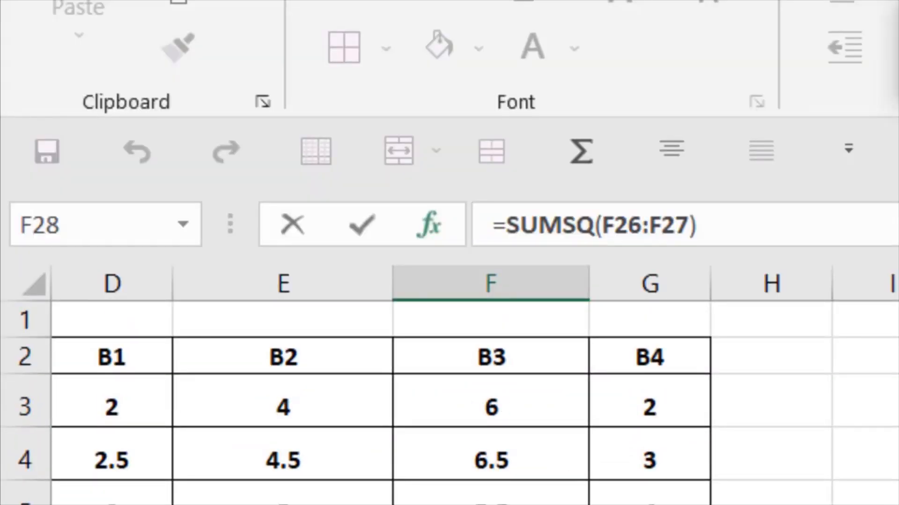
pyautogui.hscroll(3, 449, 402)
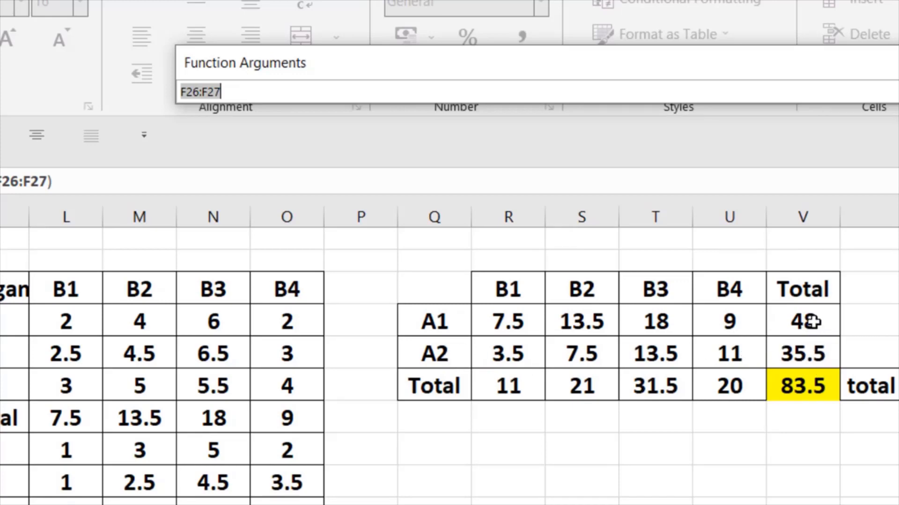
pyautogui.moveTo(812, 322); pyautogui.dragTo(819, 346)
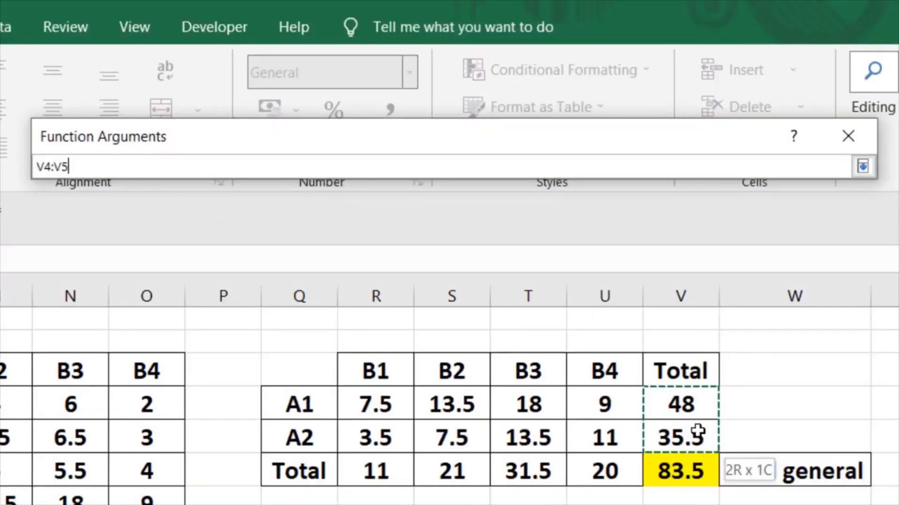
pyautogui.moveTo(698, 431); pyautogui.dragTo(697, 431)
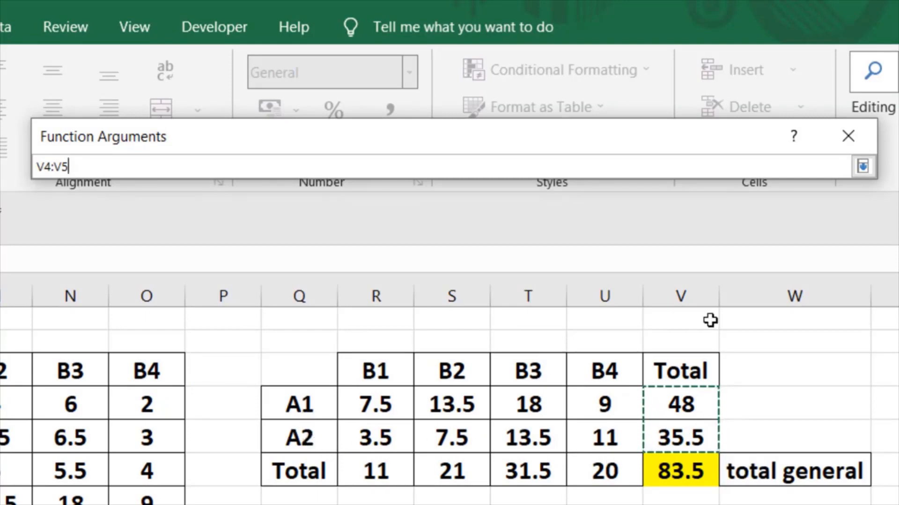
pyautogui.click(861, 168)
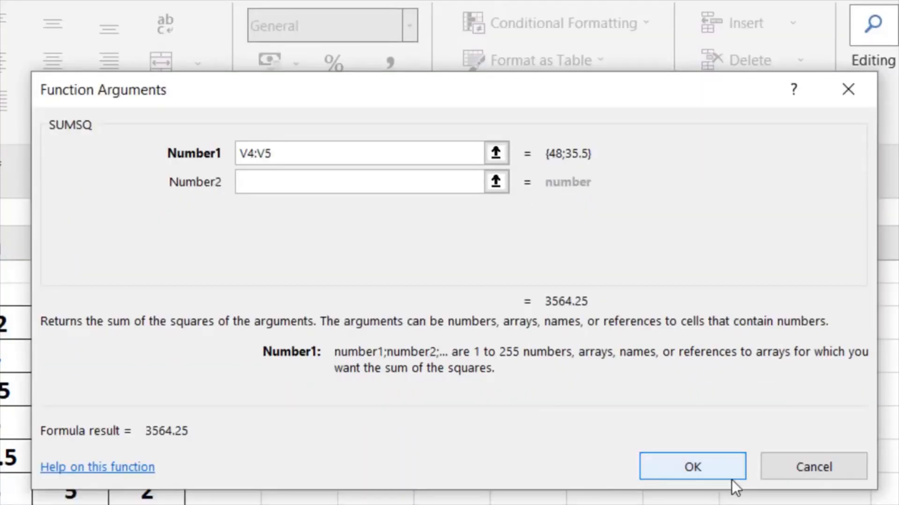
pyautogui.click(726, 473)
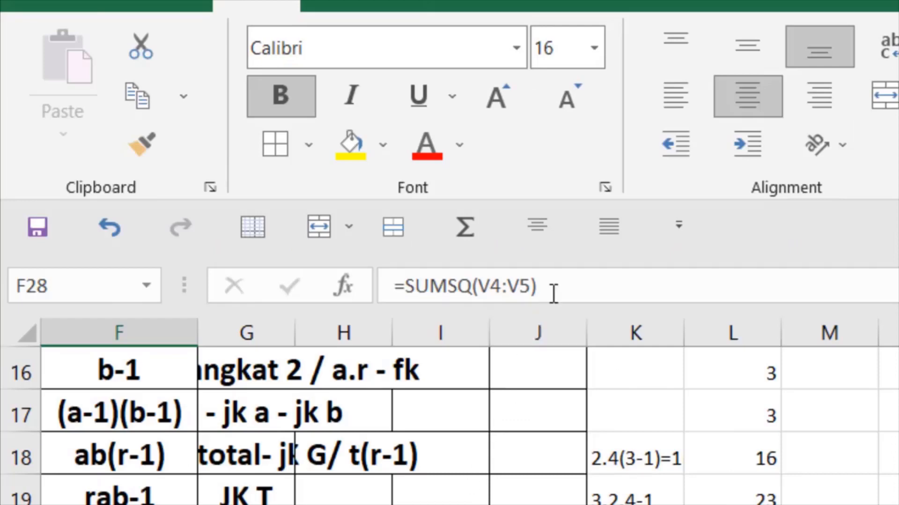
# Extend the JK (A) formula to divide by 12 and subtract the FK value in F21
pyautogui.click(554, 291)
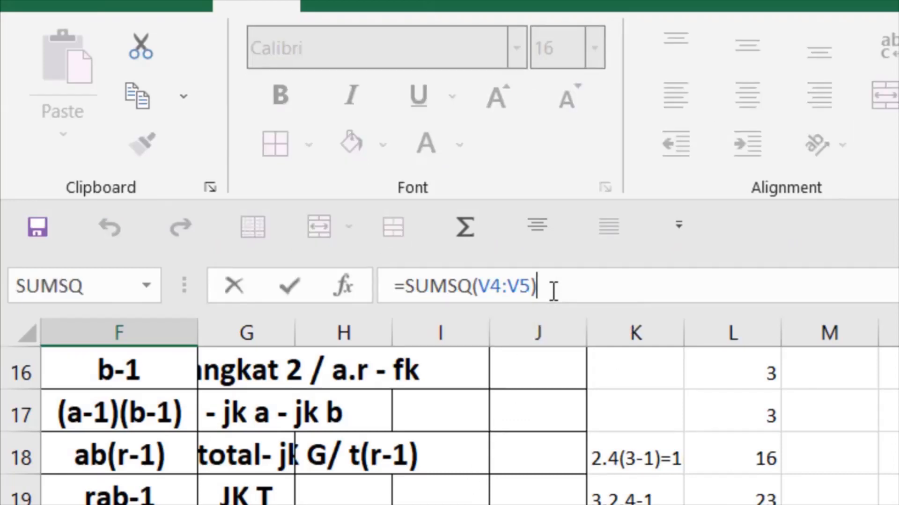
pyautogui.write('/')
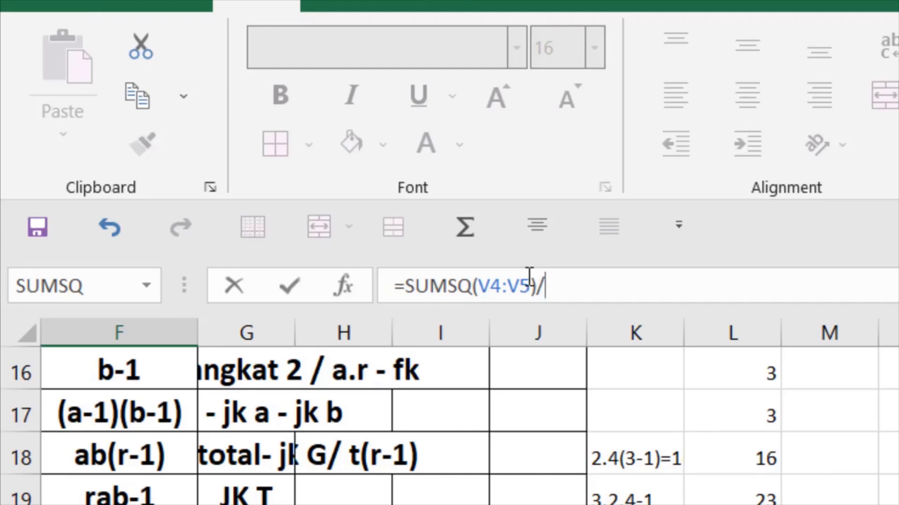
pyautogui.write('12')
pyautogui.write('-')
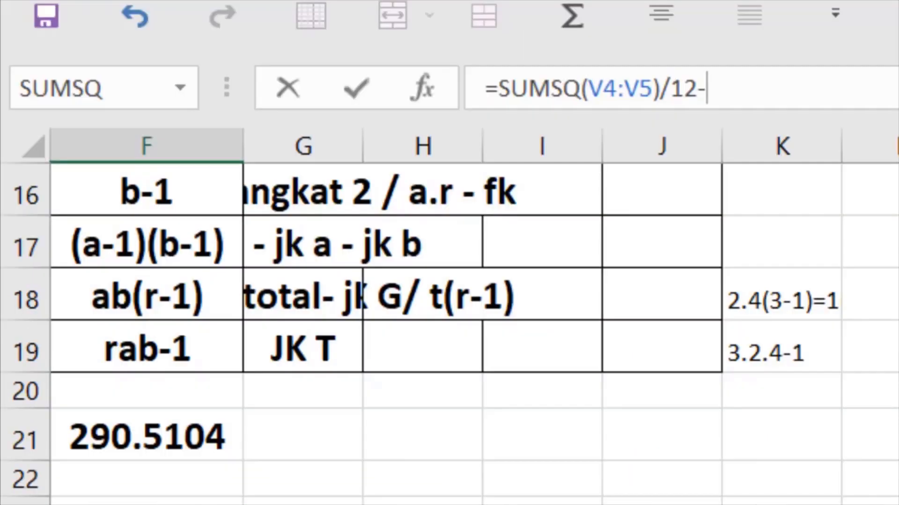
pyautogui.hscroll(-3, 475, 334)
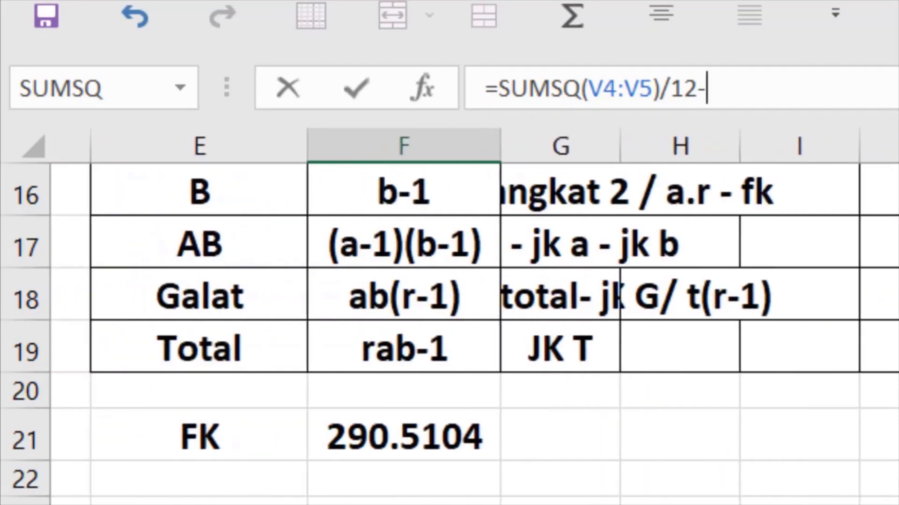
pyautogui.hscroll(-1, 112, 345)
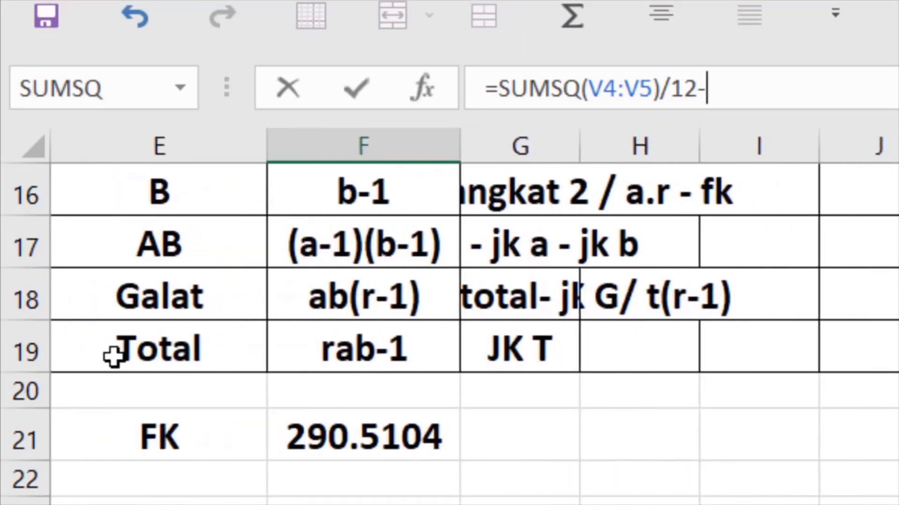
pyautogui.click(317, 445)
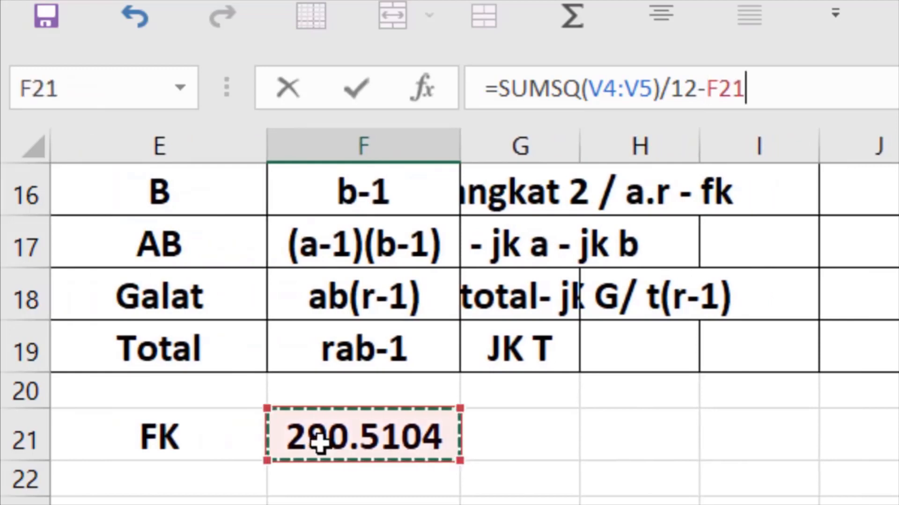
pyautogui.press('Return')
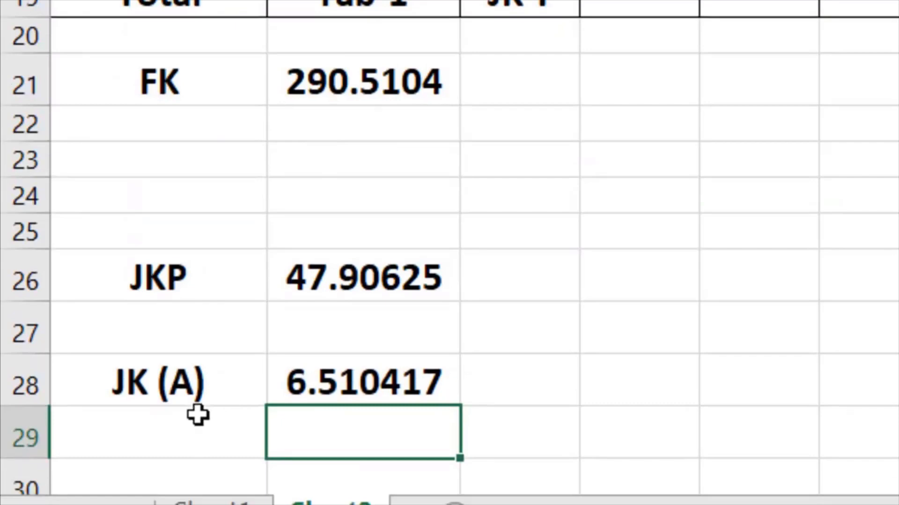
# Enter the label JK(B) in cell E30 and select the adjacent cell F30
pyautogui.click(180, 472)
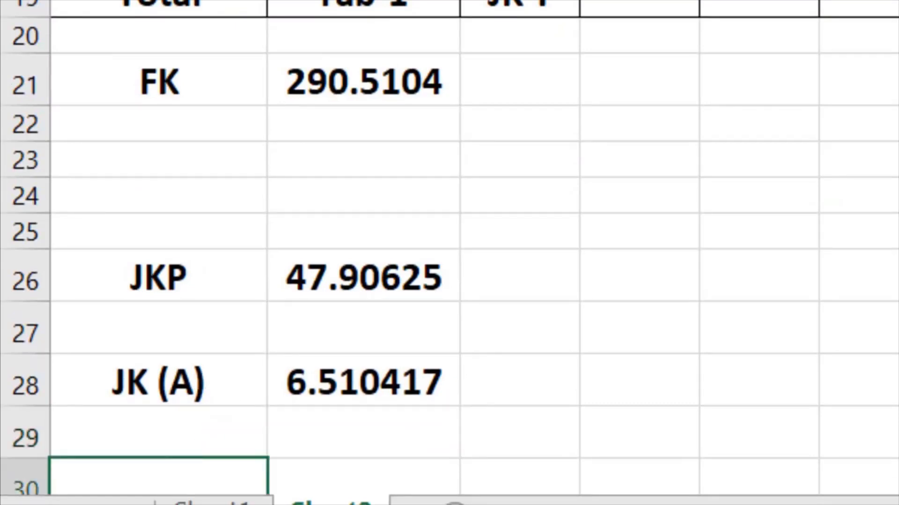
pyautogui.scroll(1, 377, 267)
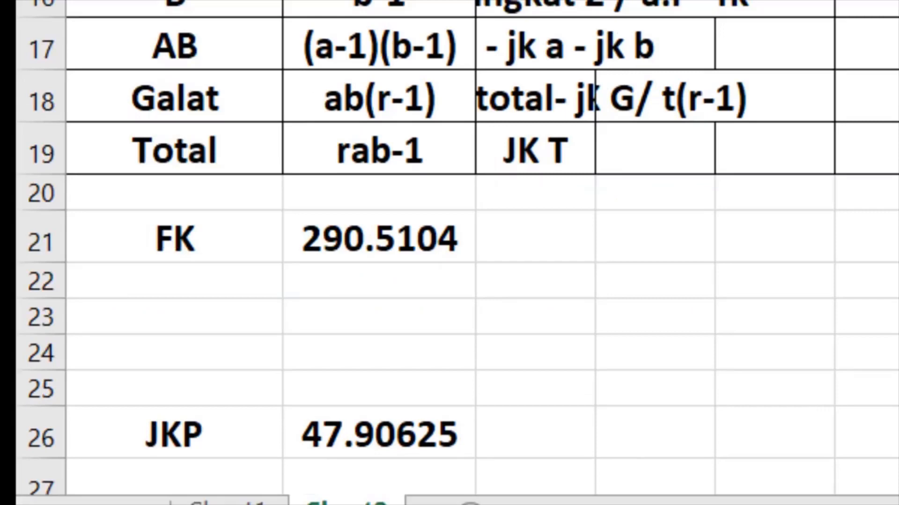
pyautogui.scroll(-2, 449, 253)
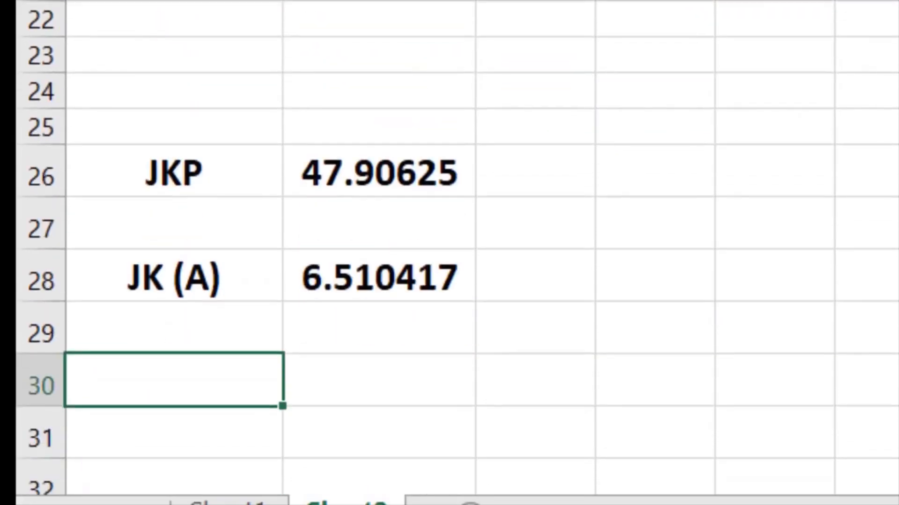
pyautogui.write('JK')
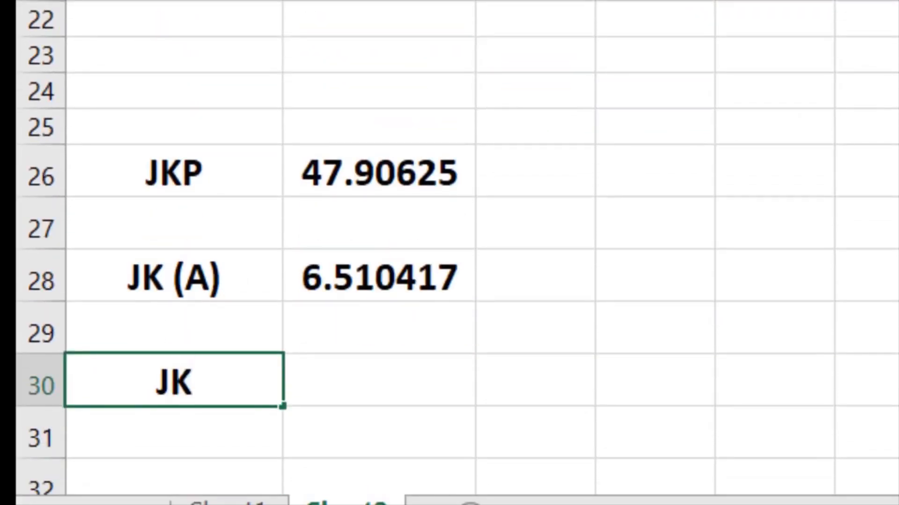
pyautogui.write('(B)')
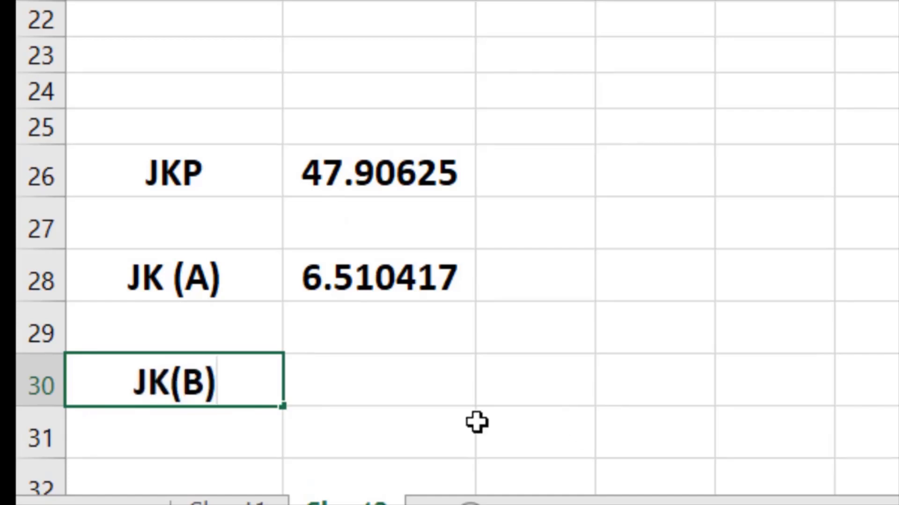
pyautogui.click(350, 386)
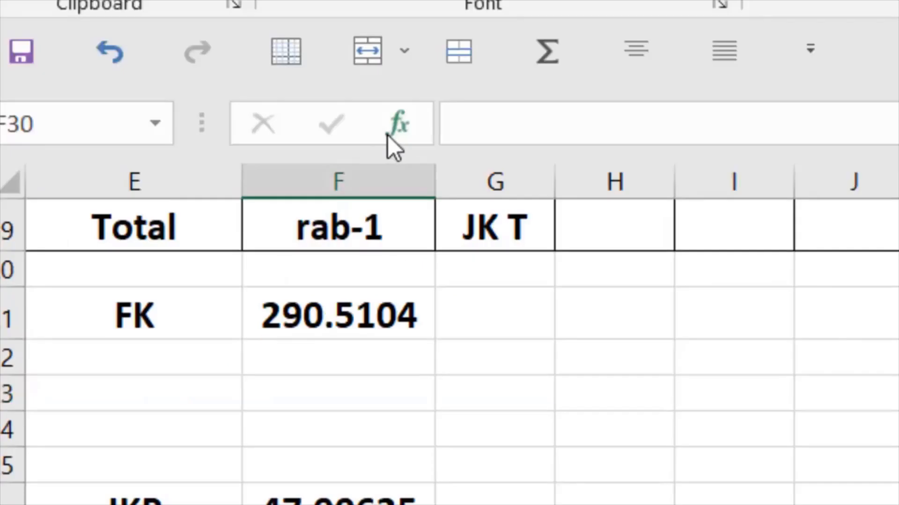
# Insert a SUMSQ function in F30 beside JK(B), using the B1 to B4 totals R6:U6 as its argument
pyautogui.click(396, 126)
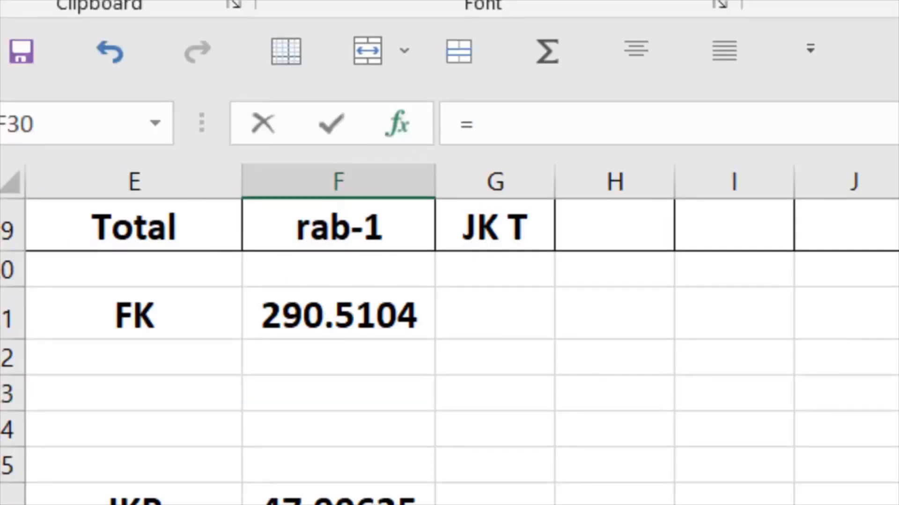
pyautogui.press('Return')
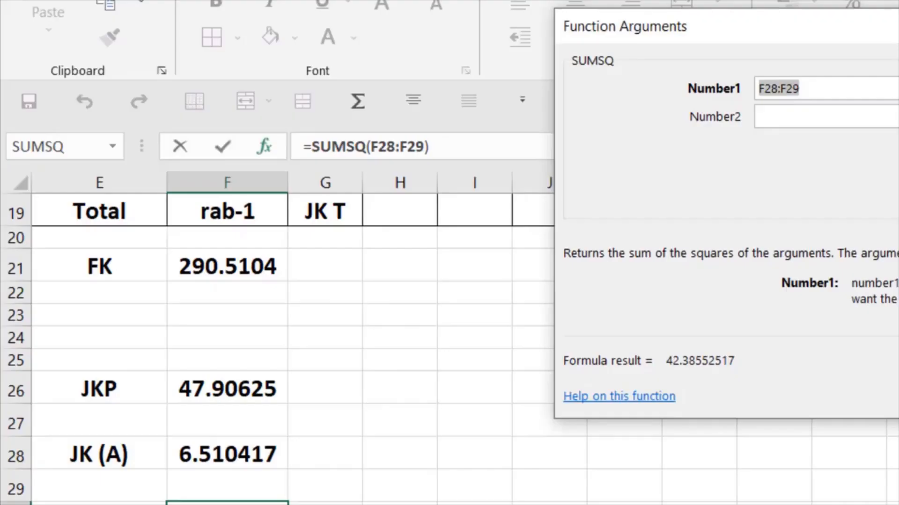
pyautogui.click(895, 88)
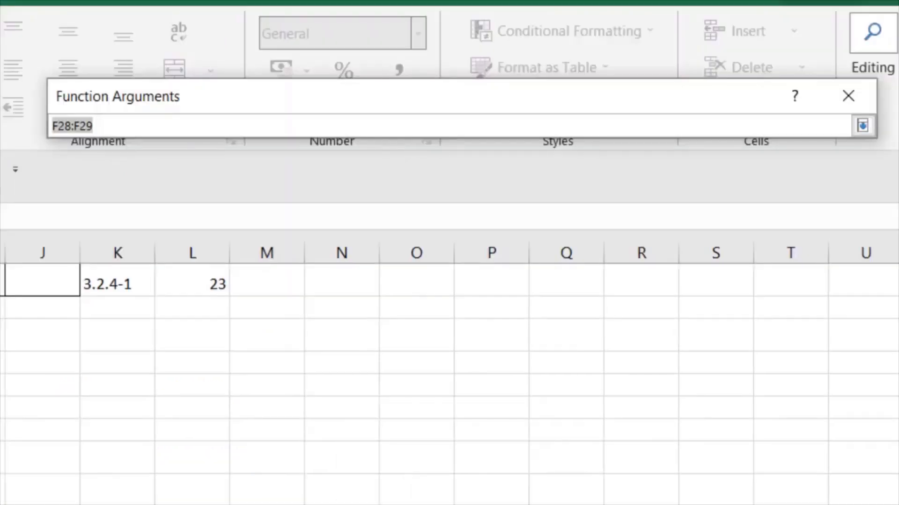
pyautogui.scroll(6, 449, 384)
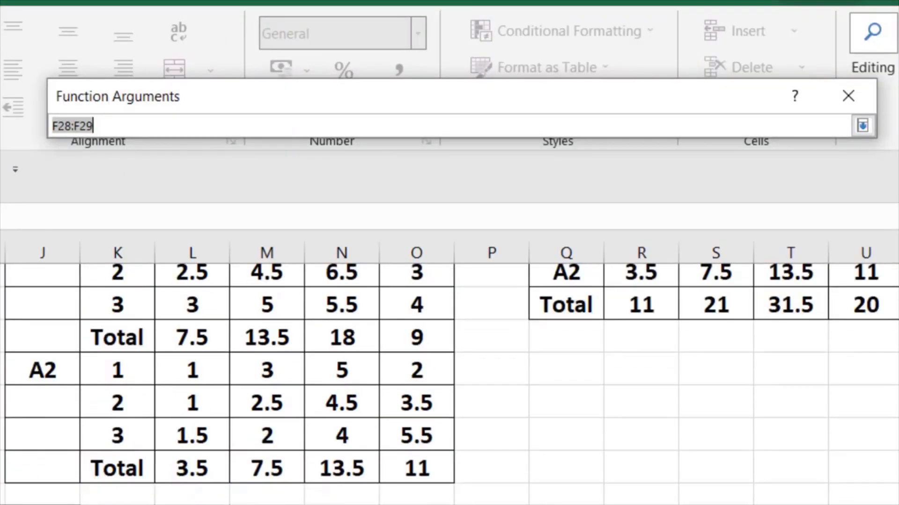
pyautogui.scroll(1, 450, 384)
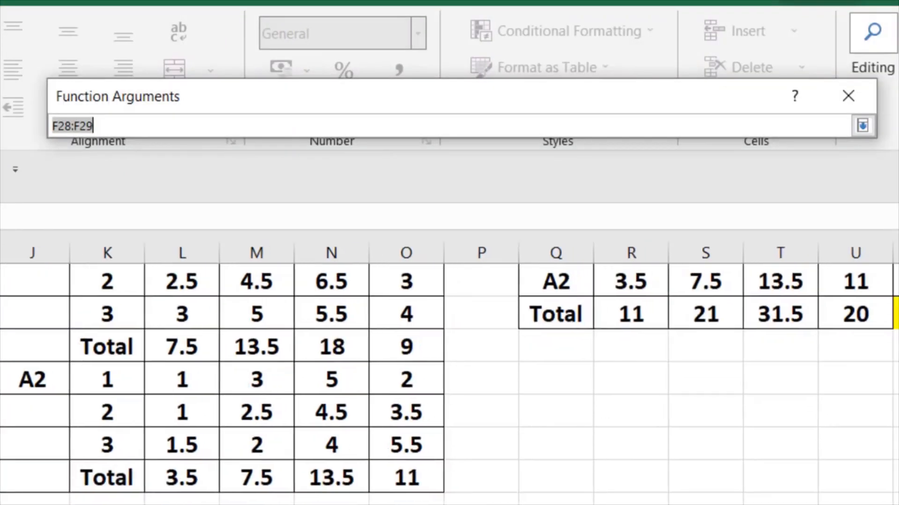
pyautogui.hscroll(3, 449, 374)
pyautogui.scroll(2, 449, 384)
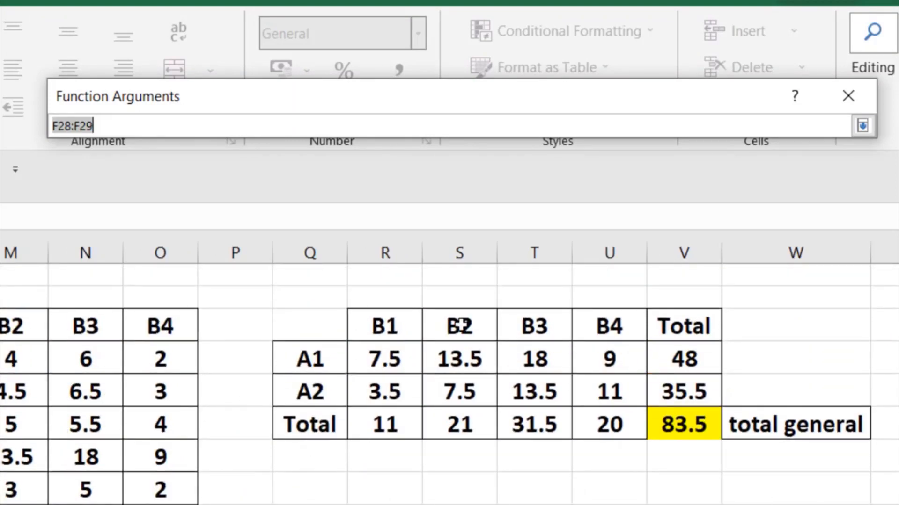
pyautogui.click(380, 420)
pyautogui.moveTo(380, 423); pyautogui.dragTo(583, 425)
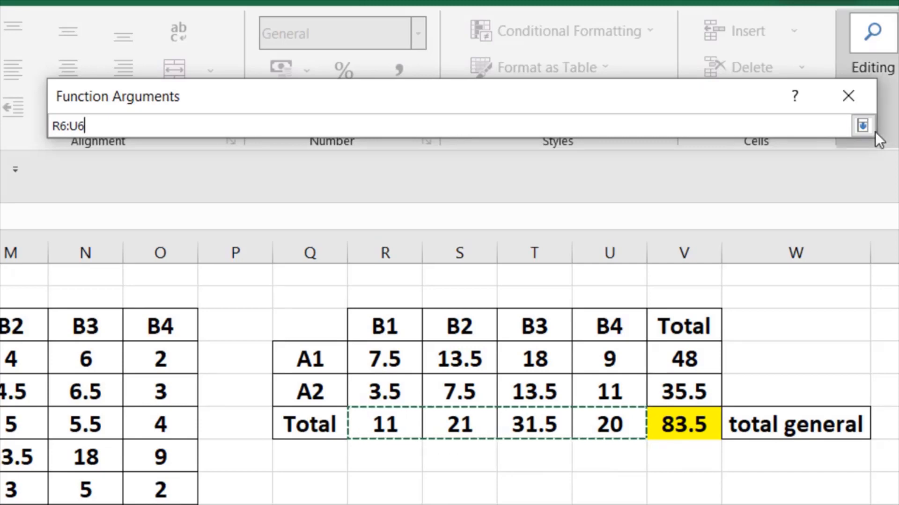
pyautogui.click(862, 125)
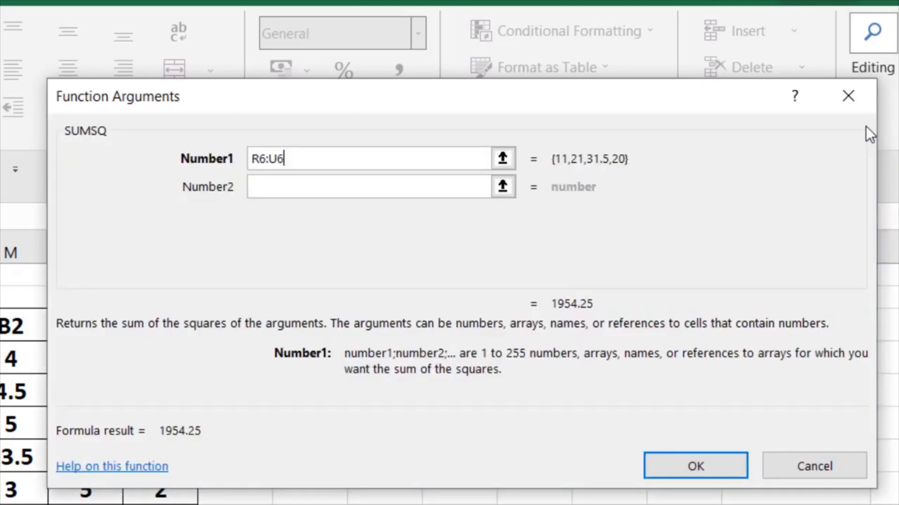
pyautogui.click(717, 466)
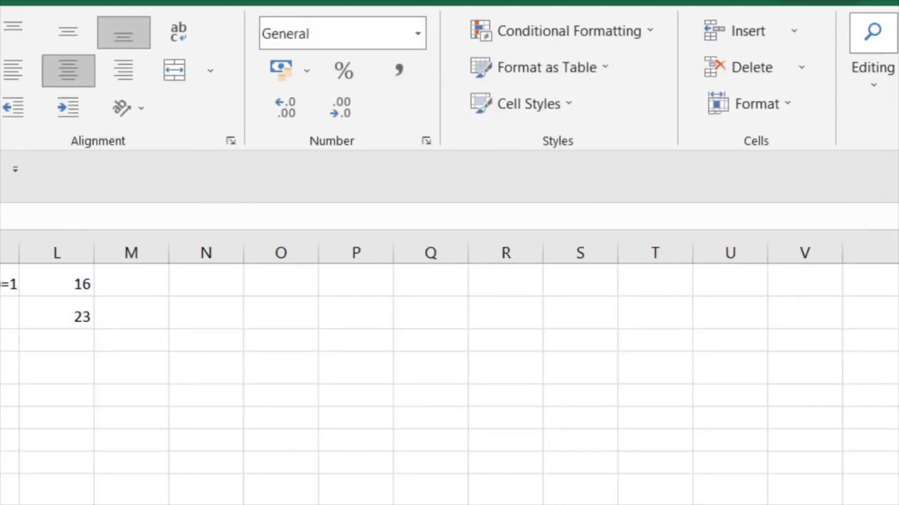
# Extend the JK(B) formula to divide by 6 and subtract the FK value in F21
pyautogui.write('=')
pyautogui.write('/6')
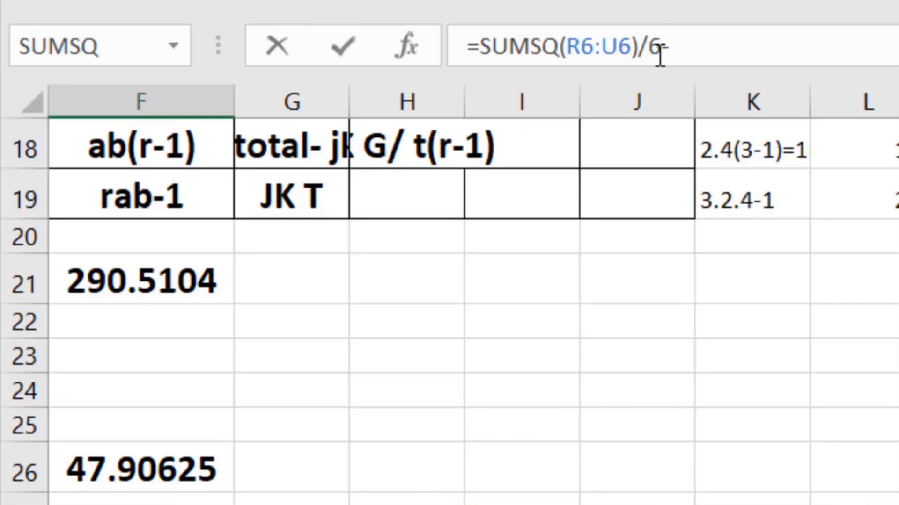
pyautogui.write('-')
pyautogui.hscroll(1, 472, 309)
pyautogui.hscroll(-2, 473, 295)
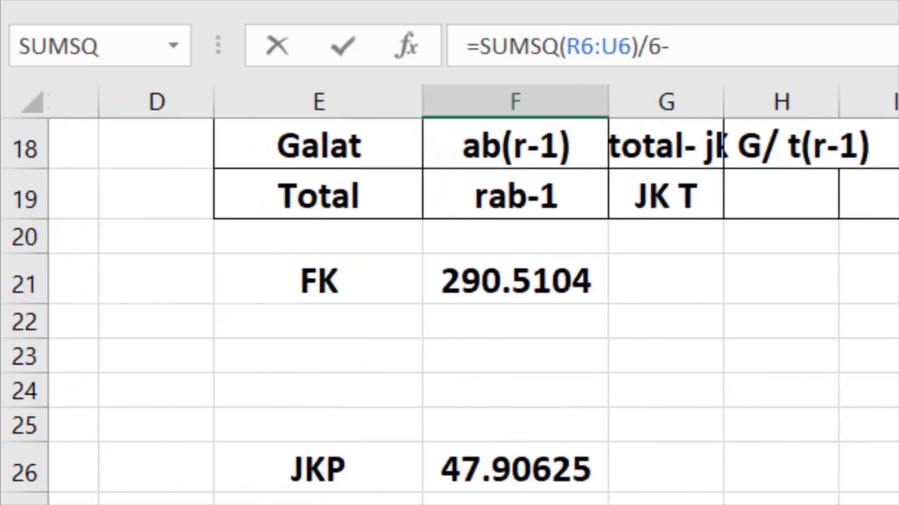
pyautogui.click(465, 286)
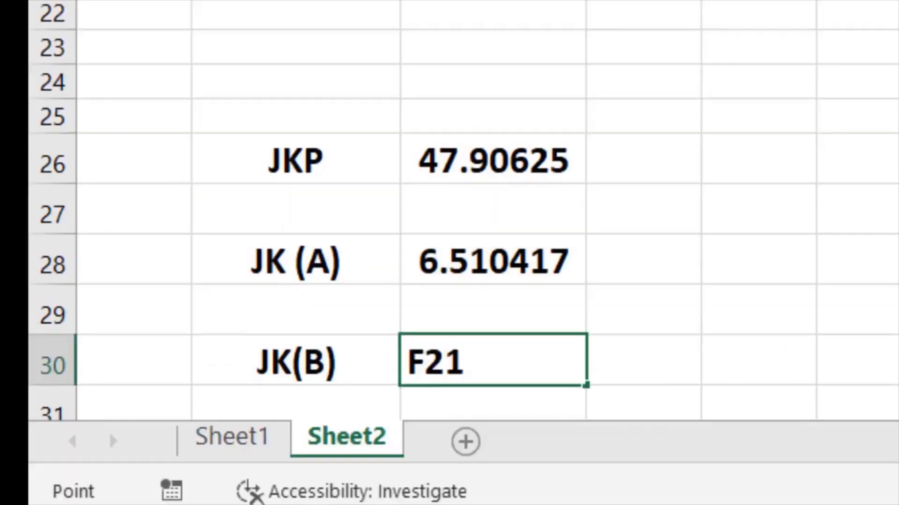
pyautogui.press('Return')
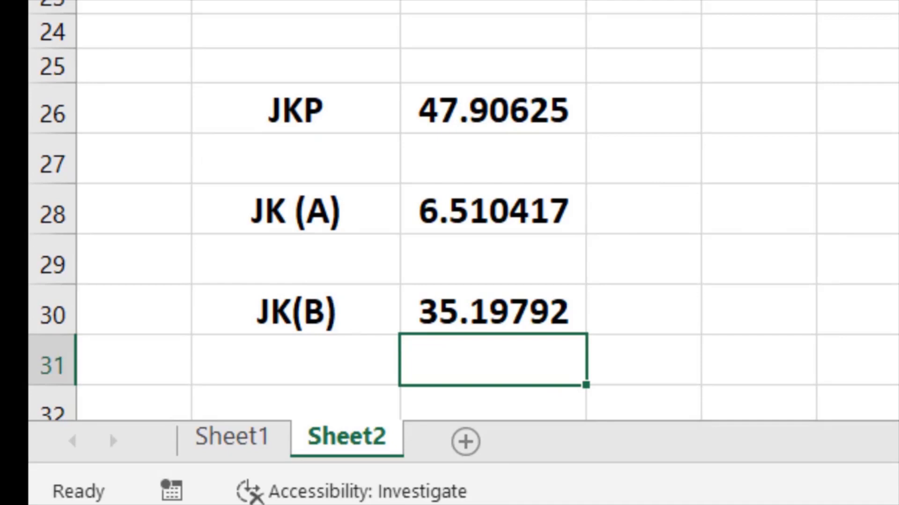
# Enter the label JK(AB) in cell E32, two rows below JK(B)
pyautogui.scroll(2, 463, 211)
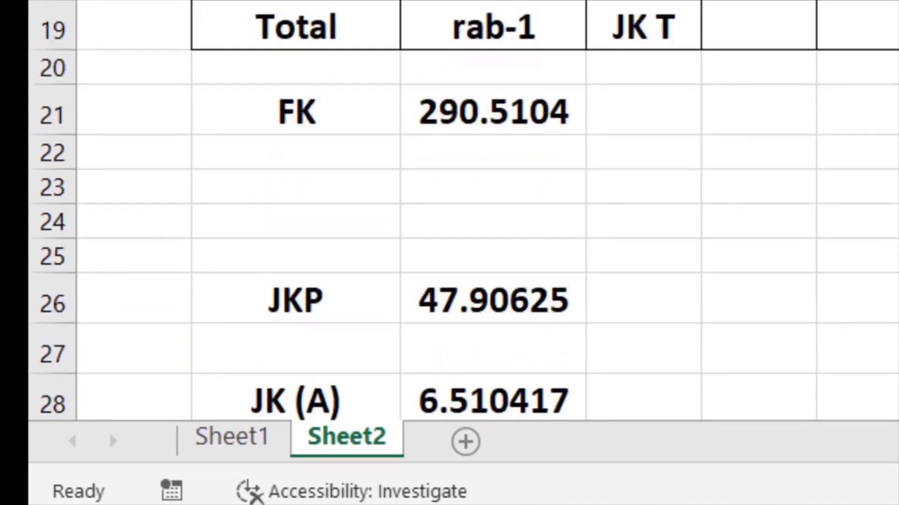
pyautogui.scroll(2, 575, 84)
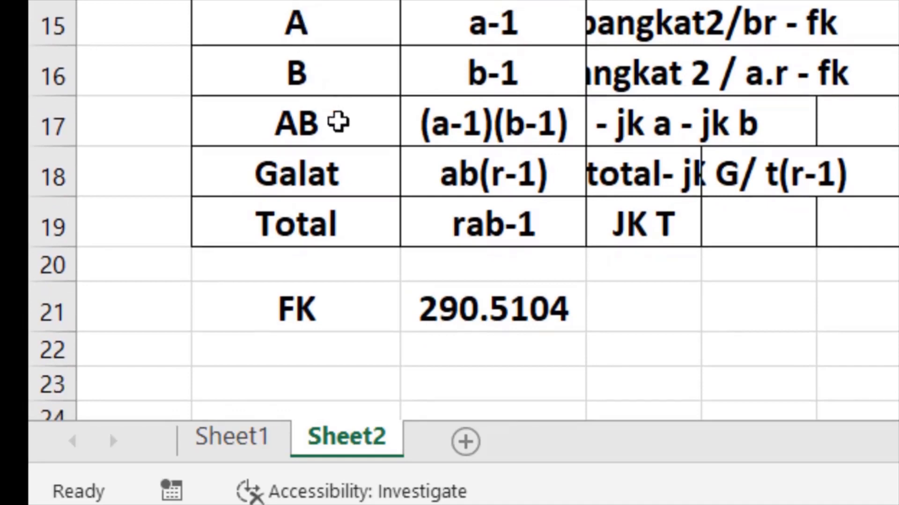
pyautogui.click(338, 122)
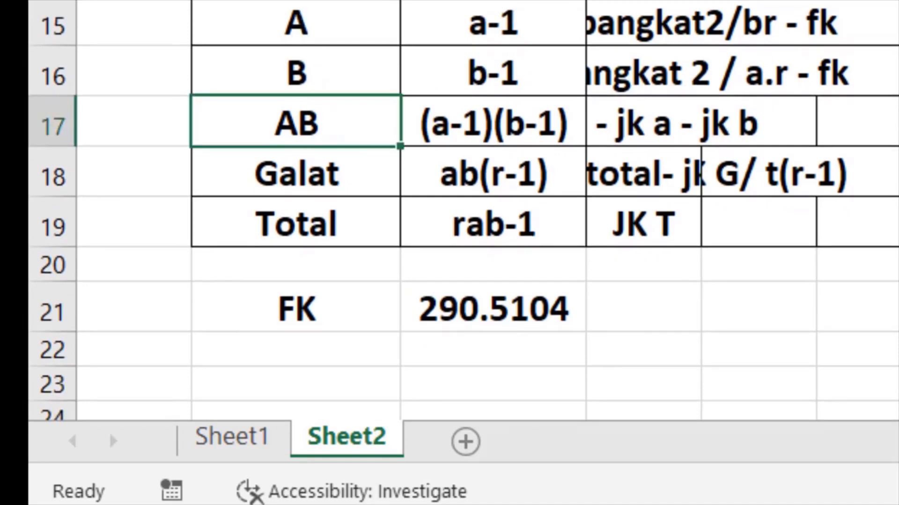
pyautogui.scroll(-3, 463, 210)
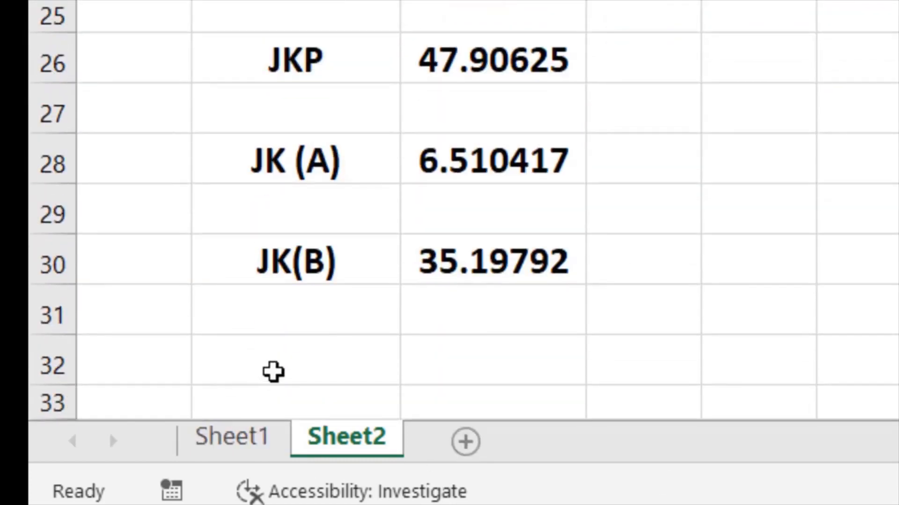
pyautogui.click(275, 370)
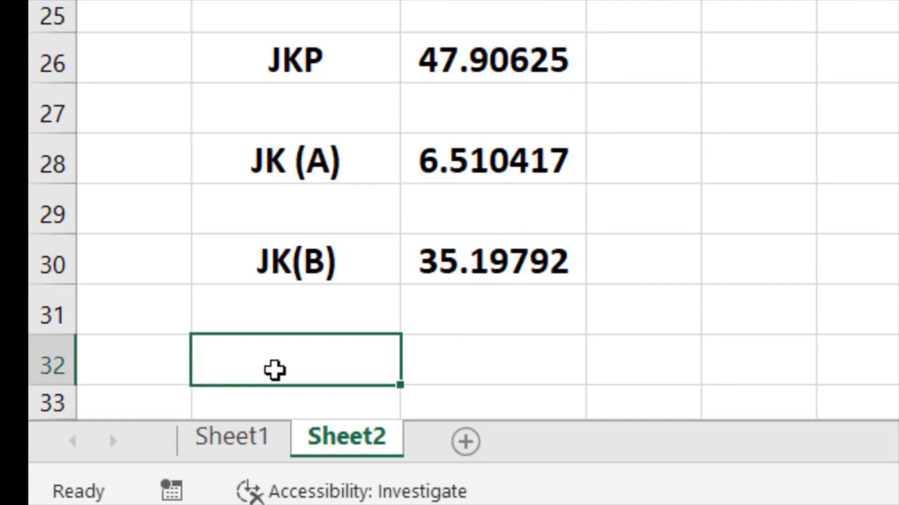
pyautogui.write('JK(')
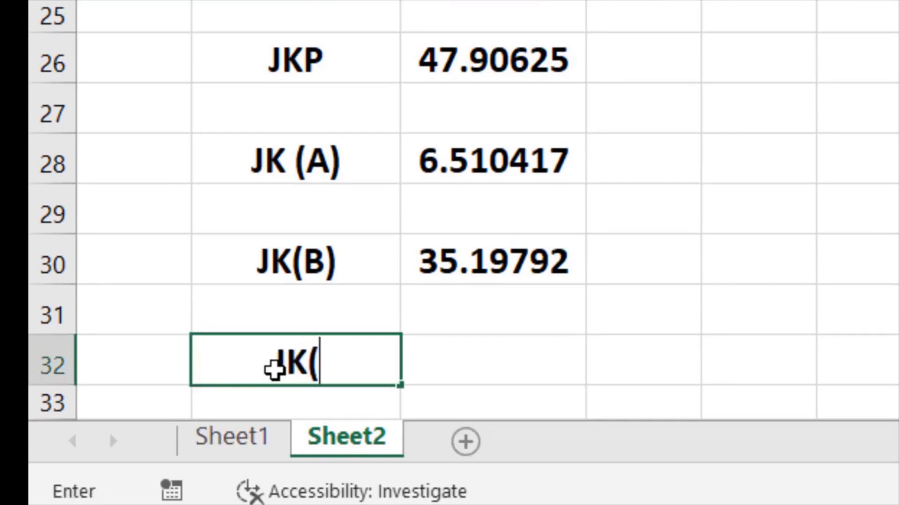
pyautogui.write('AB)')
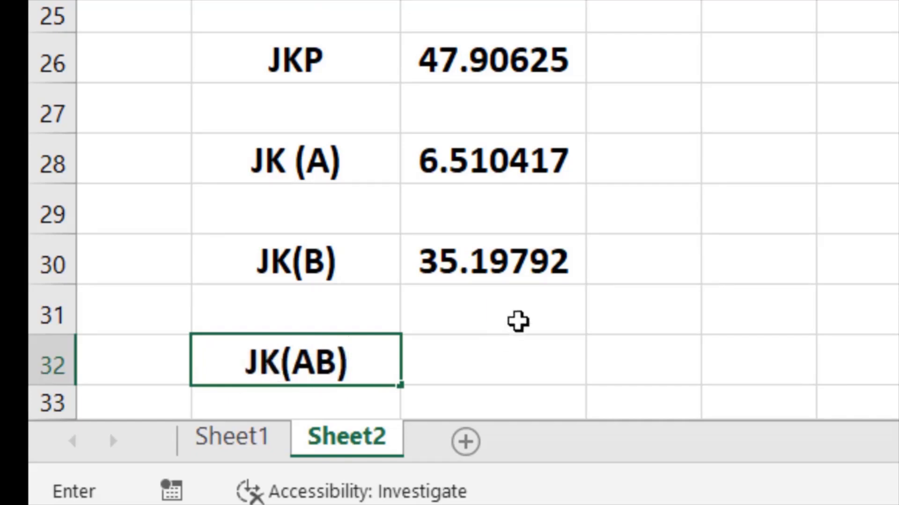
# Calculate JK(AB) in F32 by subtracting JK (A) and JK(B) from JKP with the formula =F26-F28-F30
pyautogui.click(497, 359)
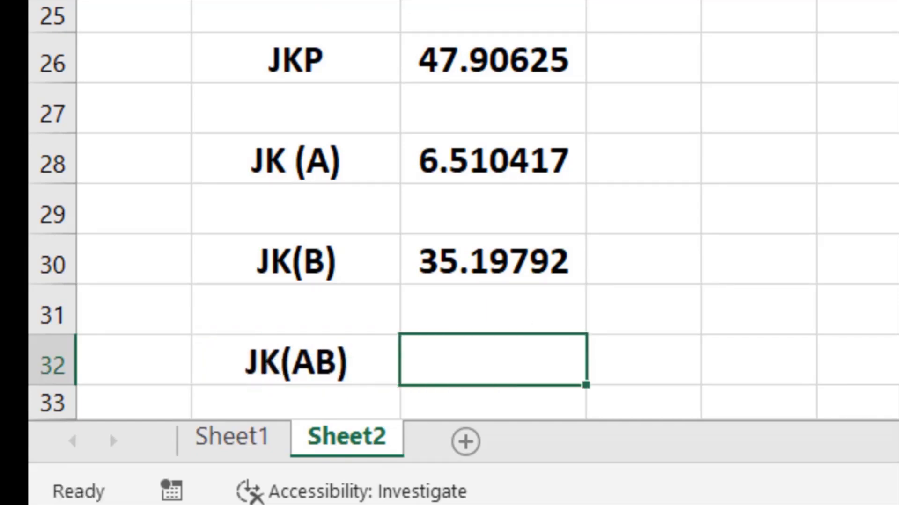
pyautogui.scroll(3, 393, 44)
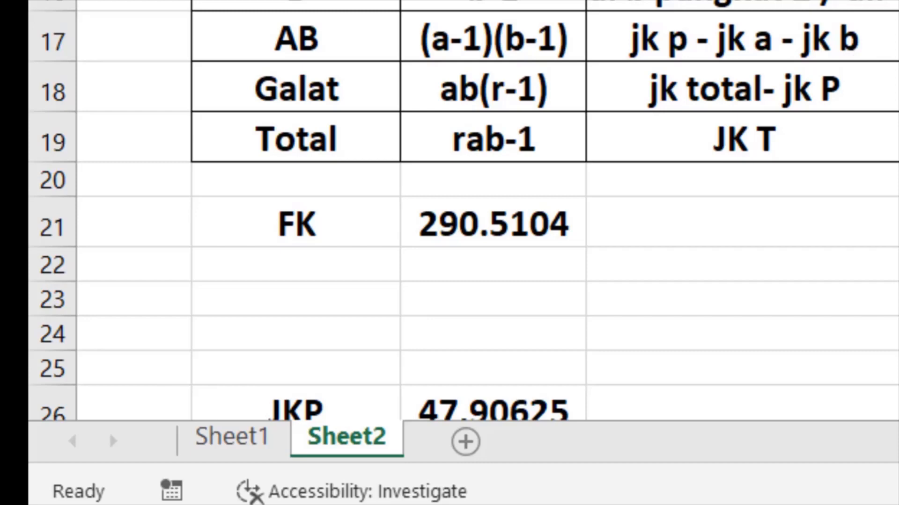
pyautogui.scroll(-3, 464, 211)
pyautogui.scroll(1, 463, 210)
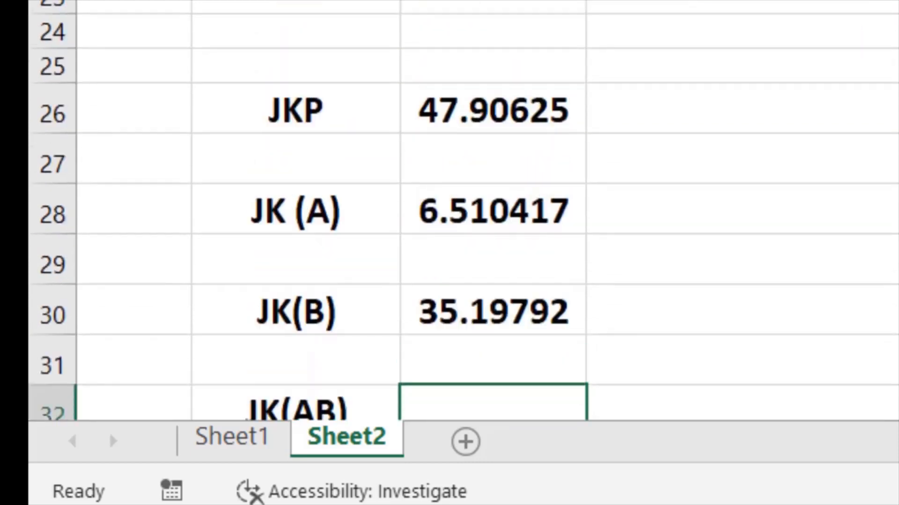
pyautogui.scroll(-1, 463, 211)
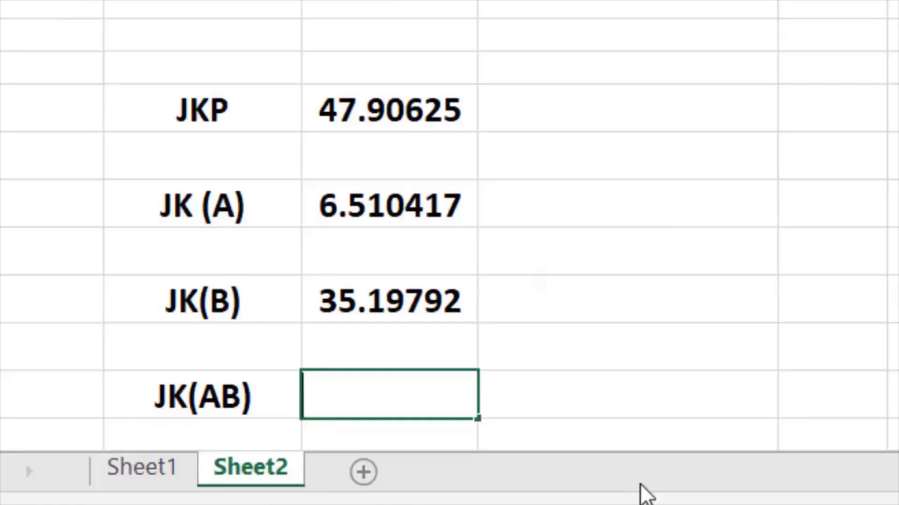
pyautogui.write('=')
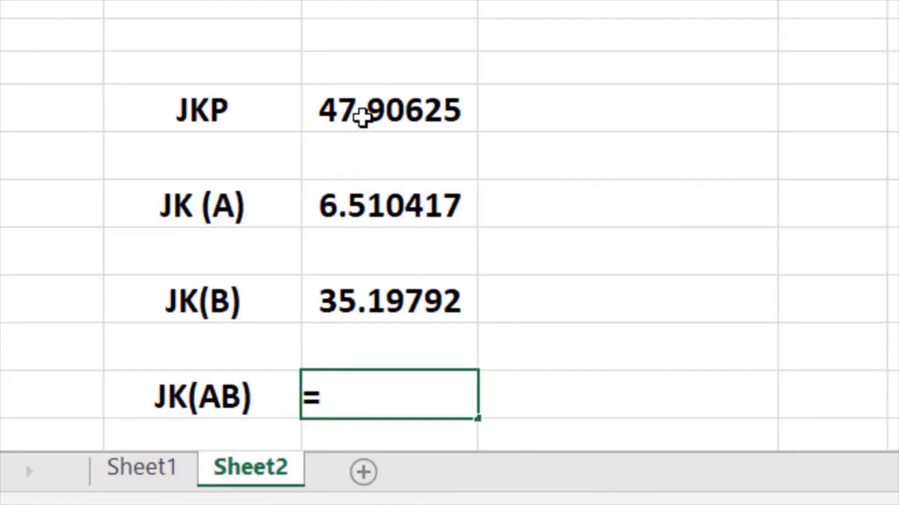
pyautogui.click(362, 119)
pyautogui.write('-')
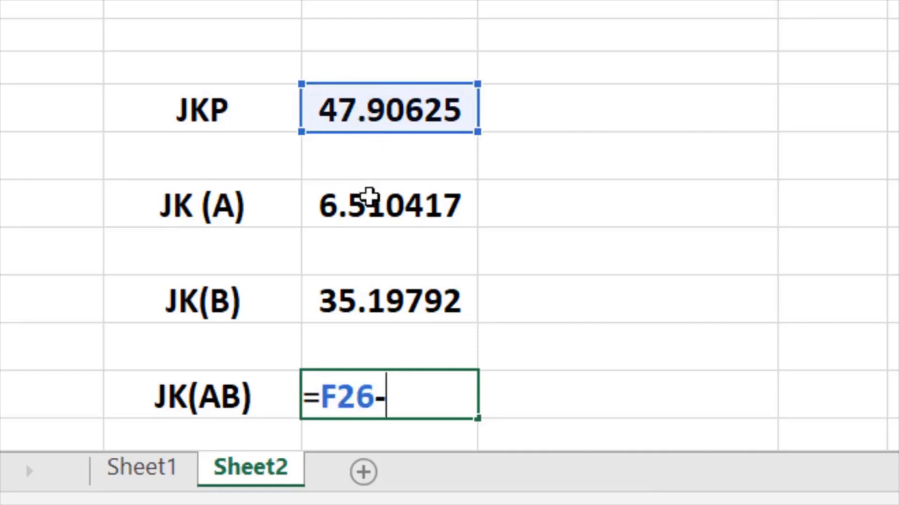
pyautogui.click(370, 196)
pyautogui.write('-')
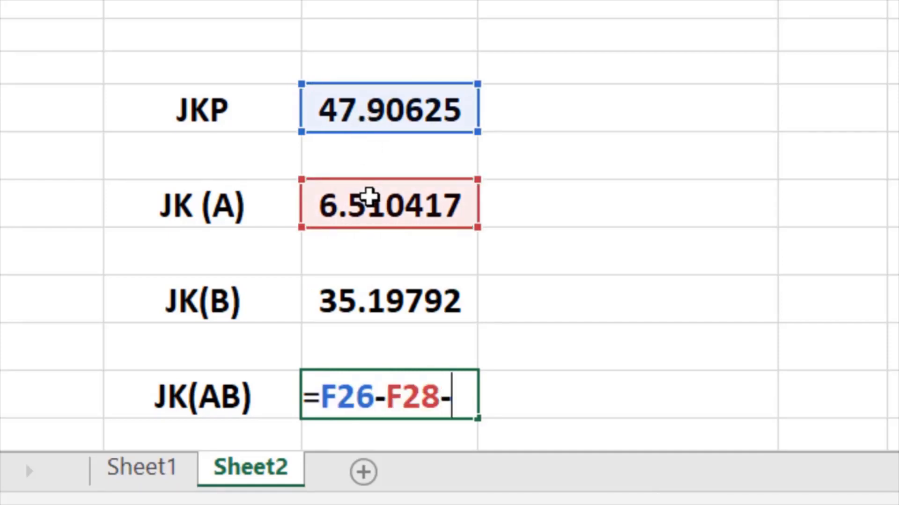
pyautogui.click(332, 288)
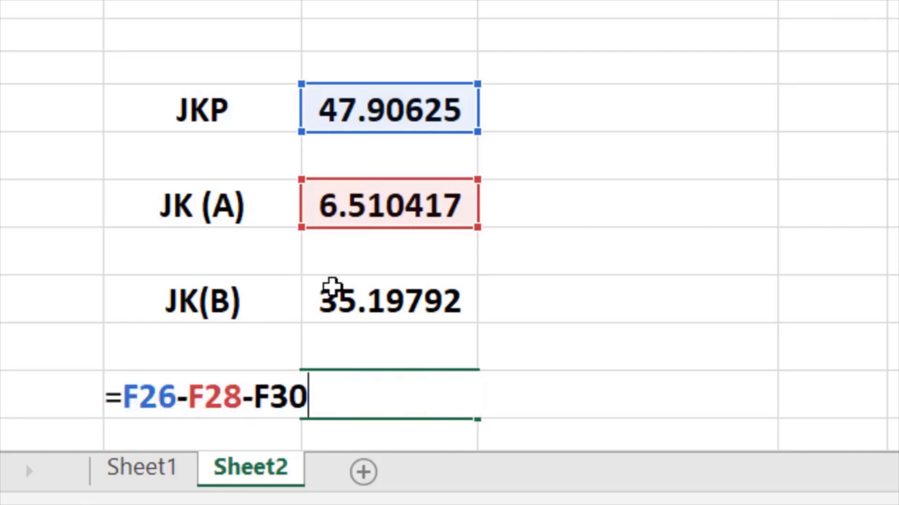
pyautogui.press('Return')
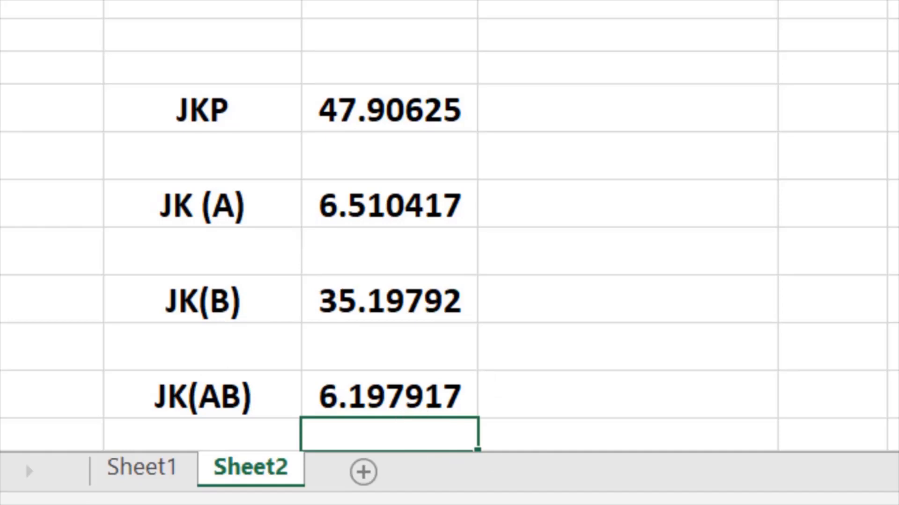
# Enter the label JKT in cell E34, two rows below JK(AB), and select the adjacent cell F34
pyautogui.scroll(3, 449, 224)
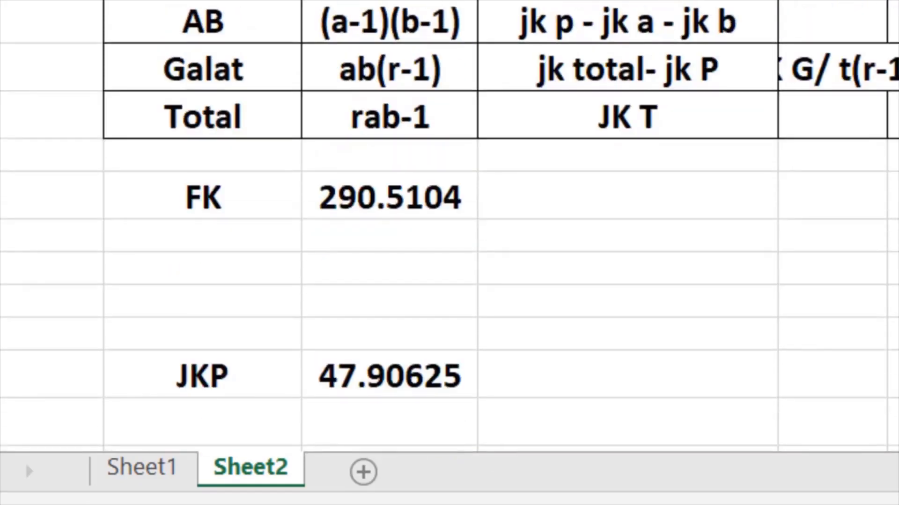
pyautogui.scroll(1, 449, 225)
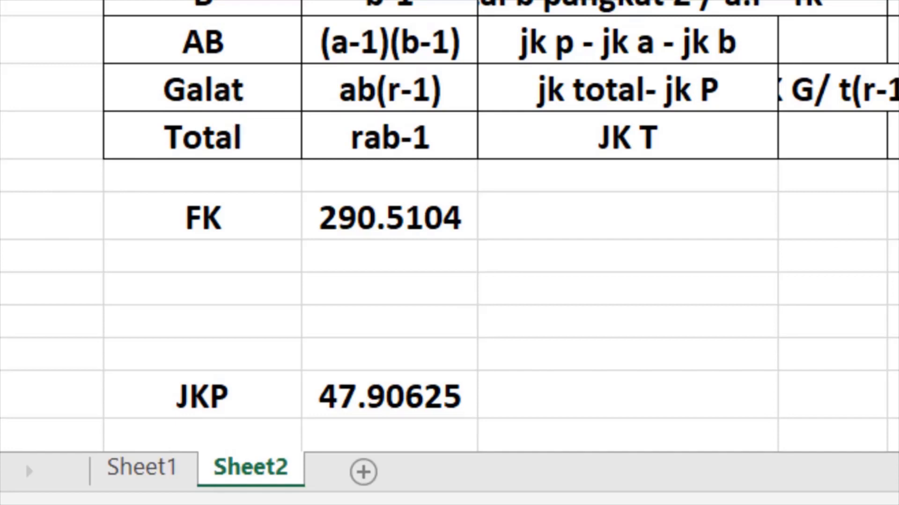
pyautogui.scroll(-3, 387, 365)
pyautogui.click(387, 330)
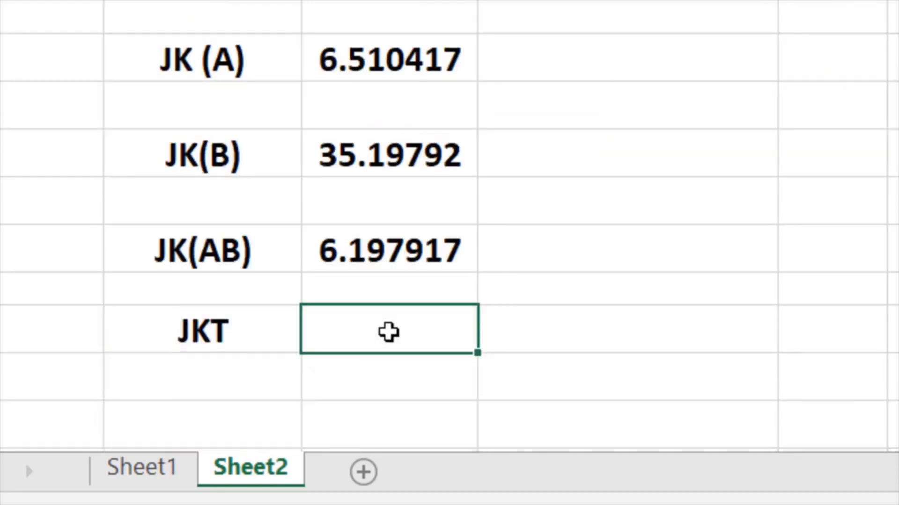
# Calculate JKT's sum of squares in F34 with SUMSQ over the replicate data of A1 and A2, ranges L4:O6 and L8:O10
pyautogui.write('=')
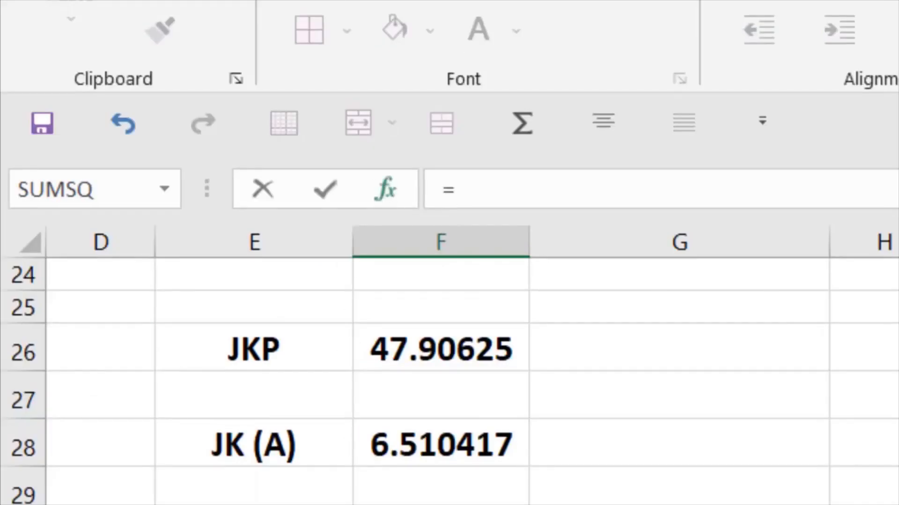
pyautogui.press('Return')
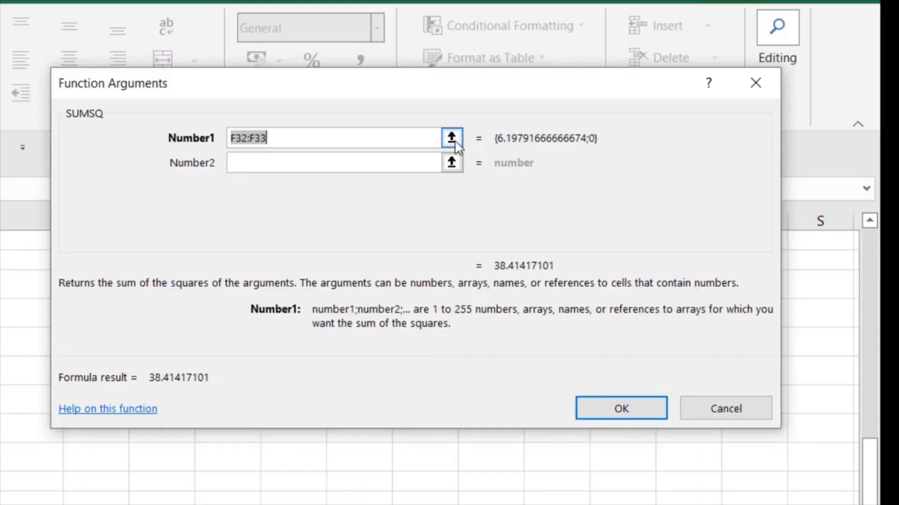
pyautogui.click(453, 140)
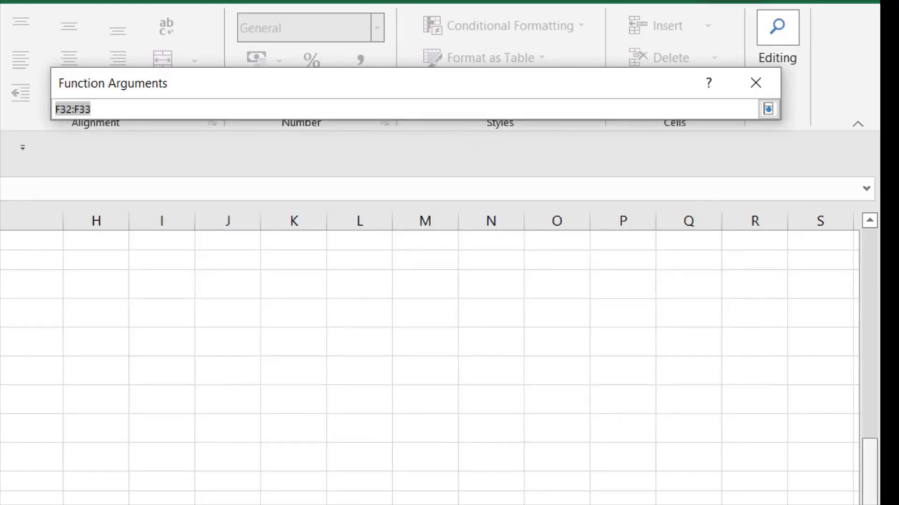
pyautogui.moveTo(867, 499); pyautogui.dragTo(823, 303)
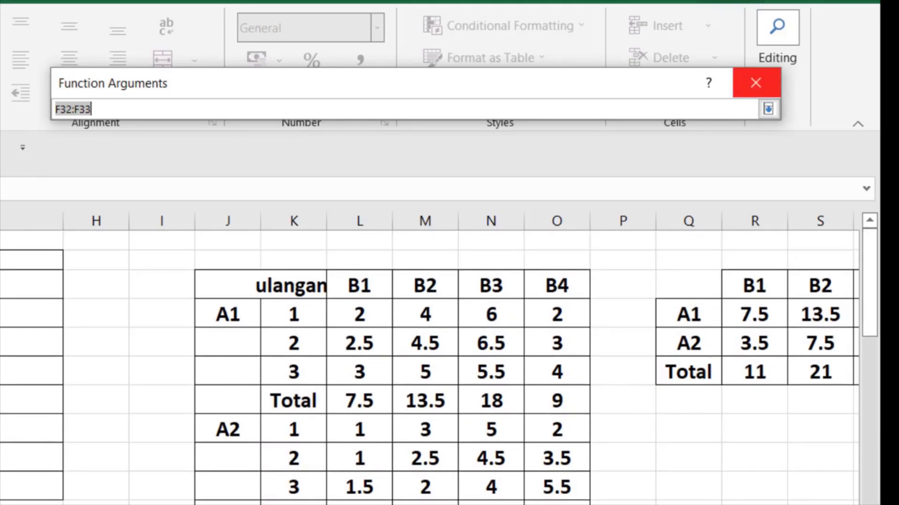
pyautogui.hscroll(-2, 430, 359)
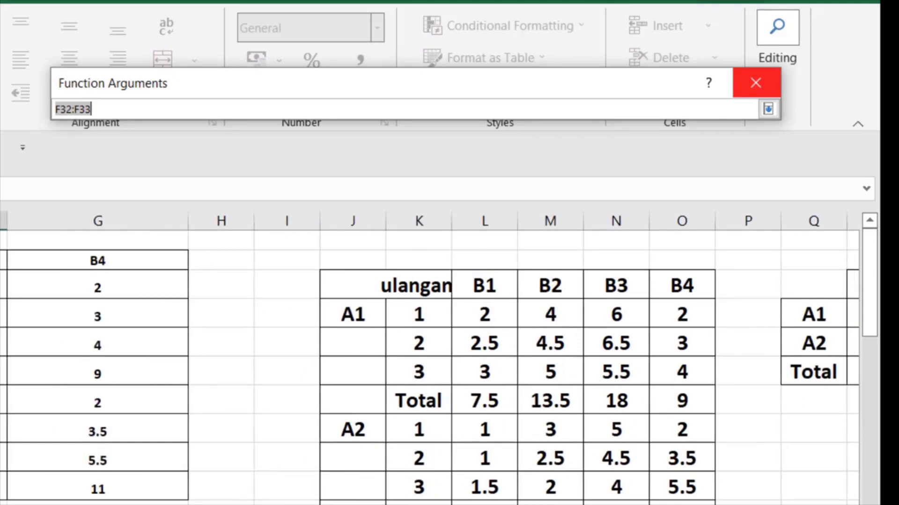
pyautogui.hscroll(-1, 430, 358)
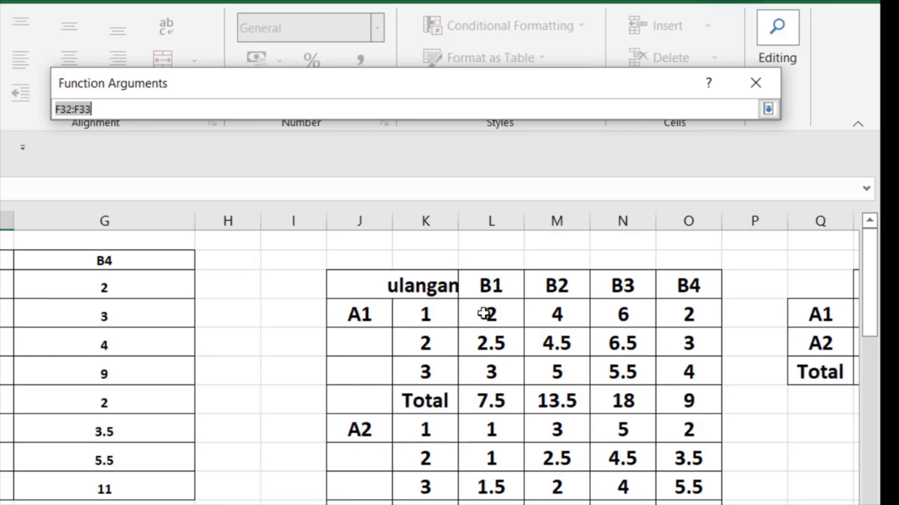
pyautogui.moveTo(487, 314); pyautogui.dragTo(688, 362)
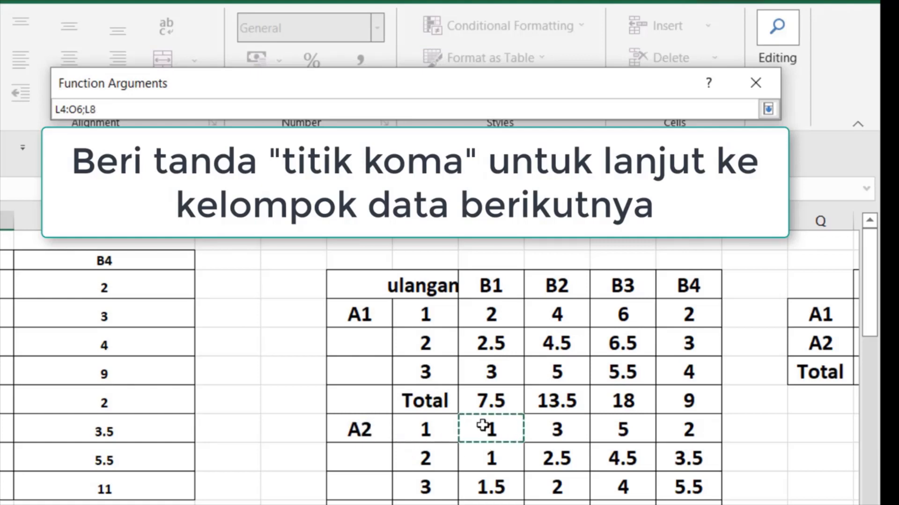
pyautogui.moveTo(519, 429); pyautogui.dragTo(605, 421)
pyautogui.moveTo(653, 434); pyautogui.dragTo(699, 485)
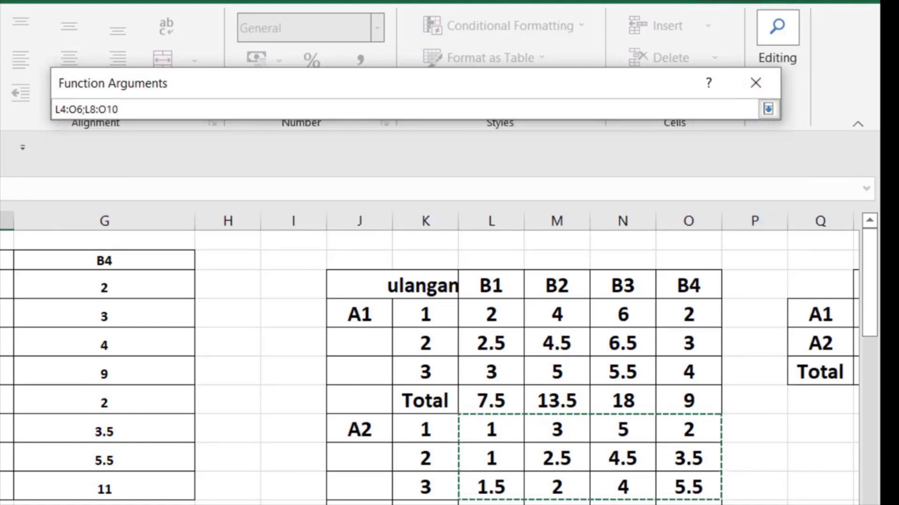
pyautogui.click(771, 111)
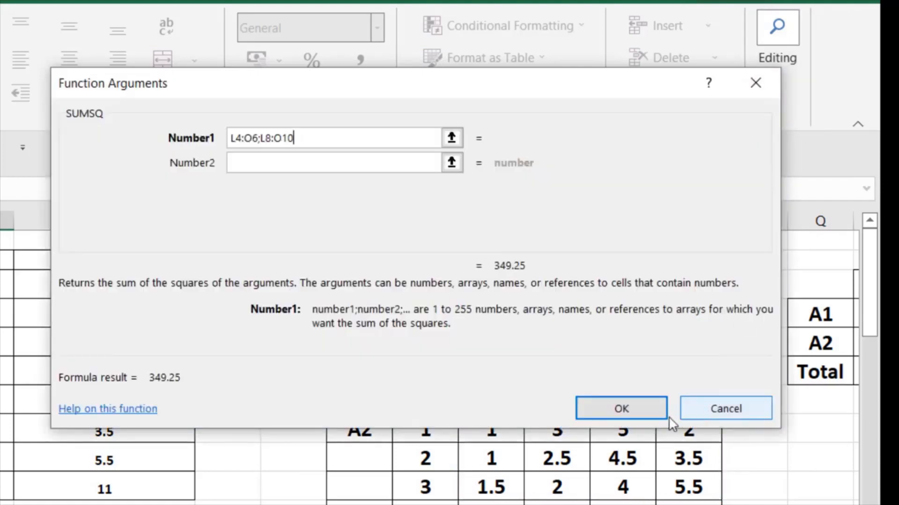
pyautogui.click(649, 417)
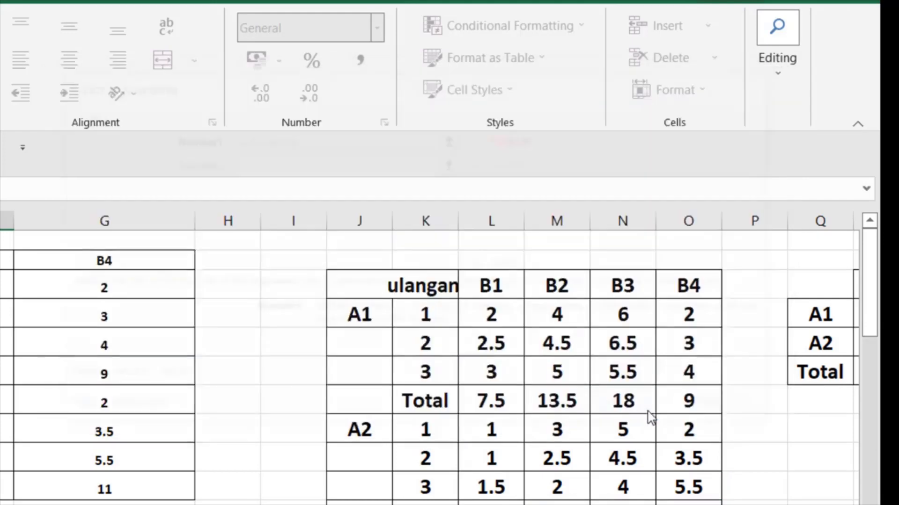
# Extend the JKT formula in F34 to subtract the FK value in F21
pyautogui.scroll(-5, 637, 408)
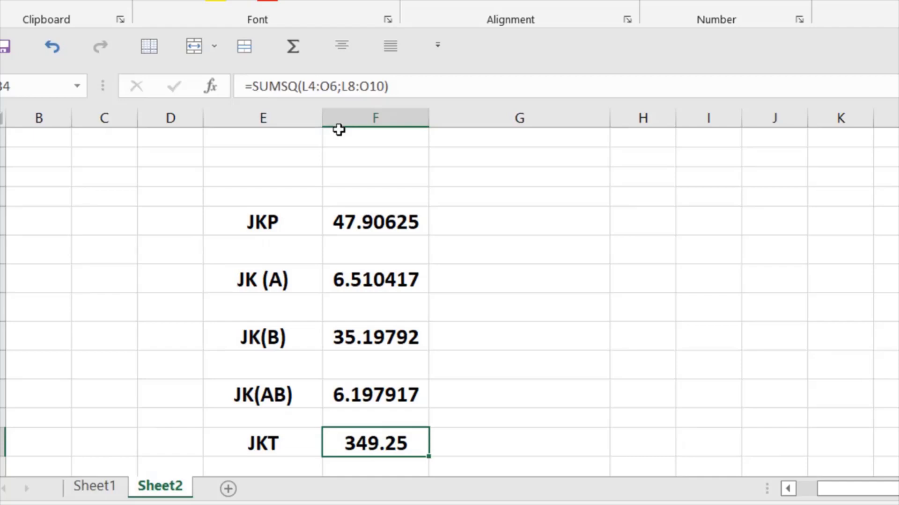
pyautogui.click(392, 86)
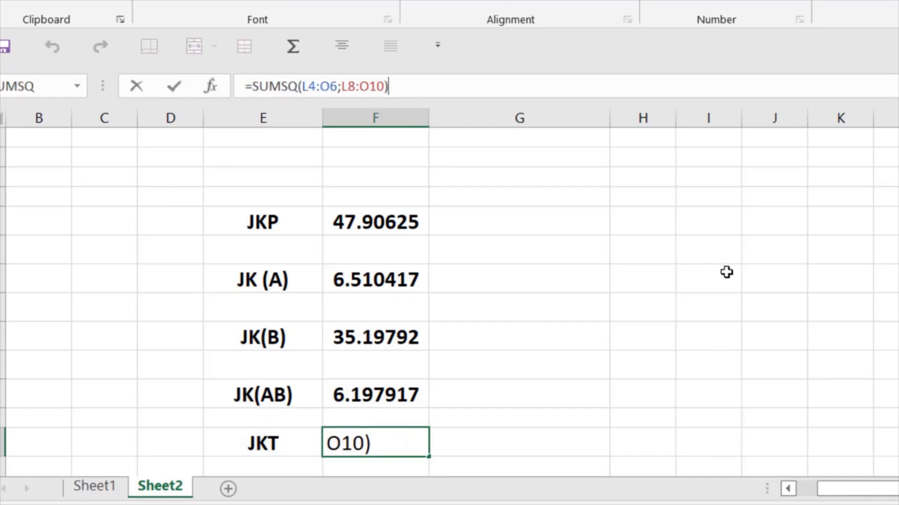
pyautogui.write('-')
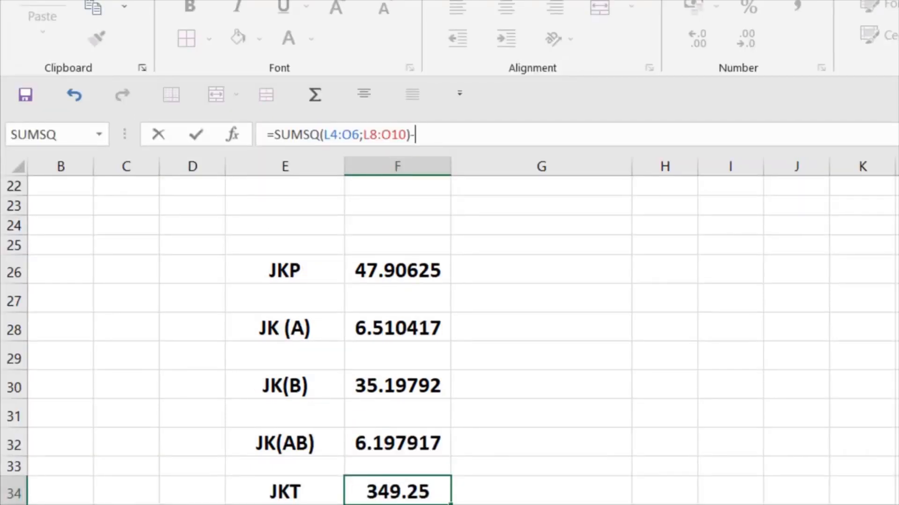
pyautogui.scroll(1, 660, 340)
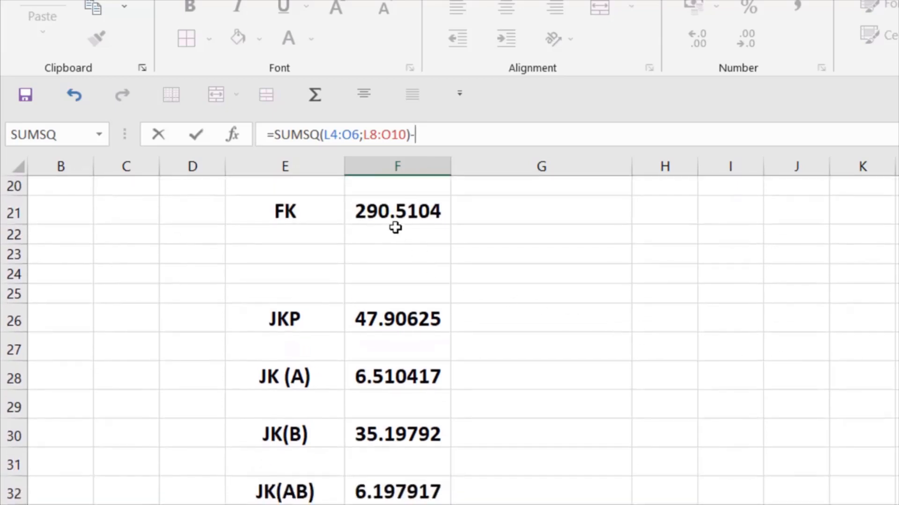
pyautogui.click(393, 213)
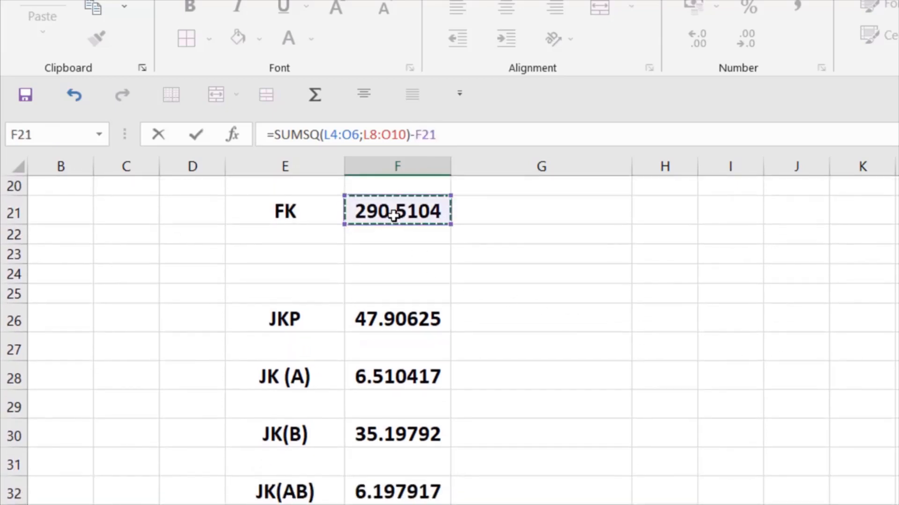
pyautogui.press('Return')
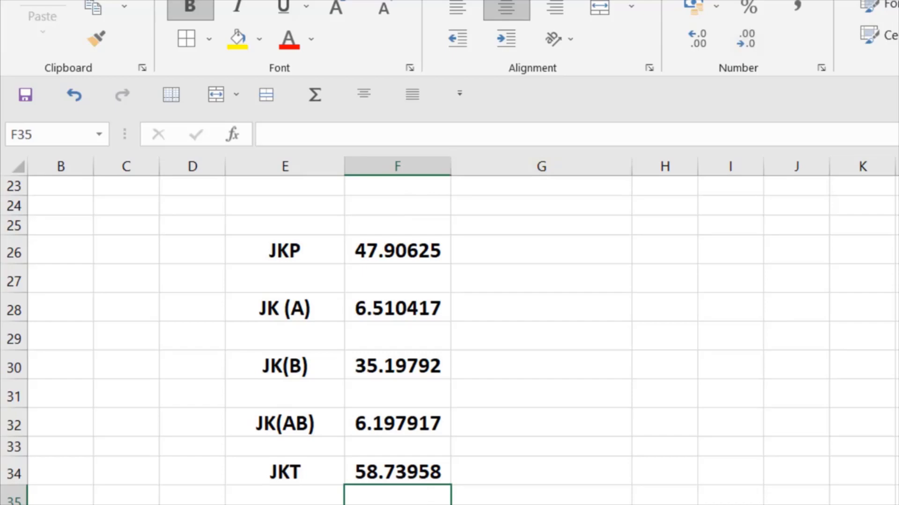
# Enter the label JKG in cell E36, two rows below JKT, and select the adjacent cell F36
pyautogui.scroll(3, 449, 340)
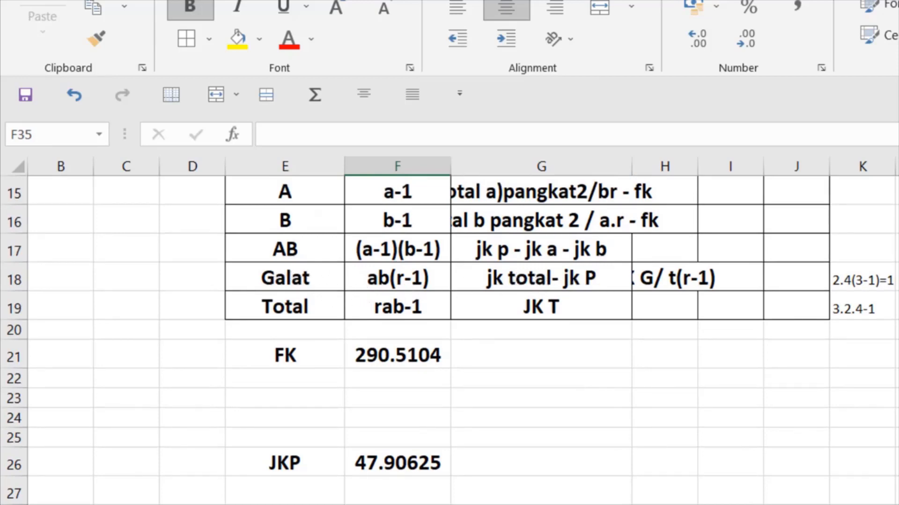
pyautogui.scroll(-4, 450, 337)
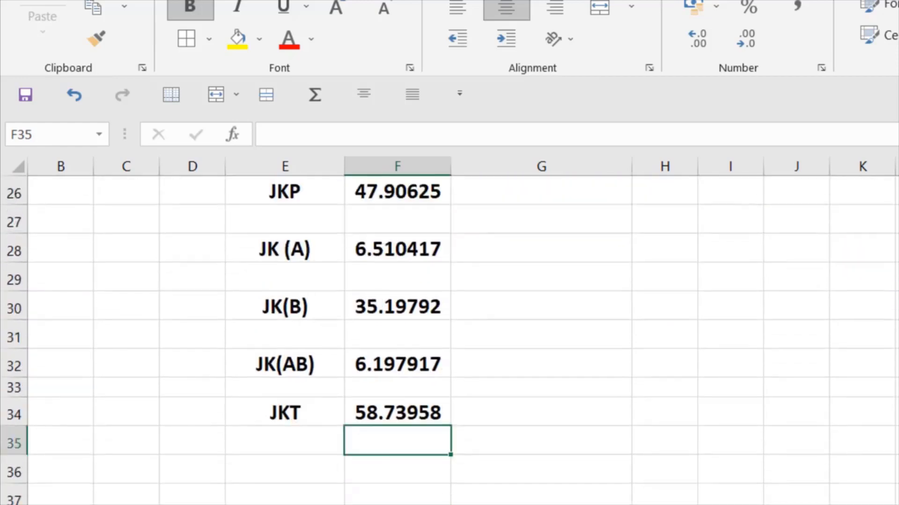
pyautogui.click(270, 474)
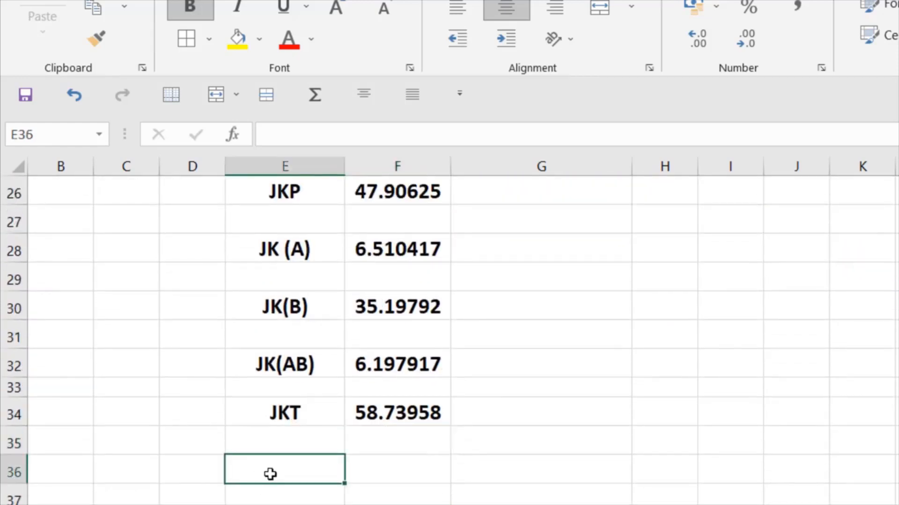
pyautogui.write('JK')
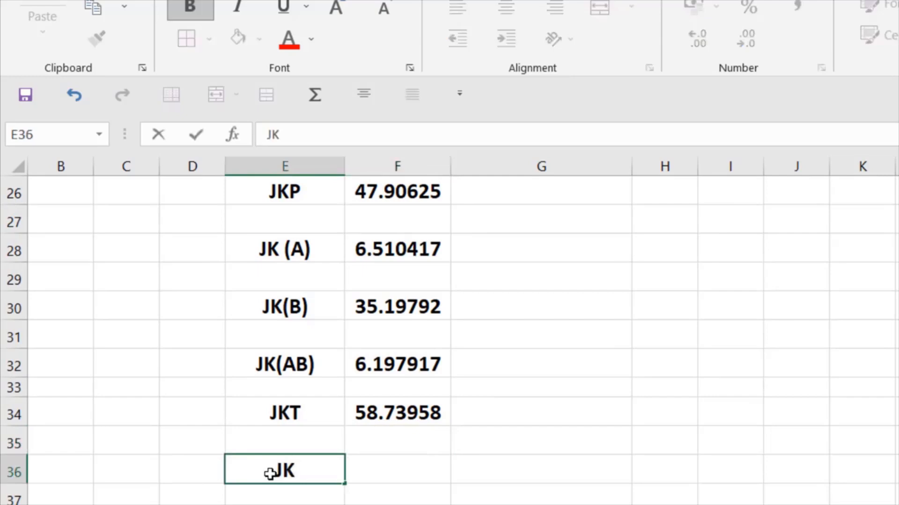
pyautogui.write('G')
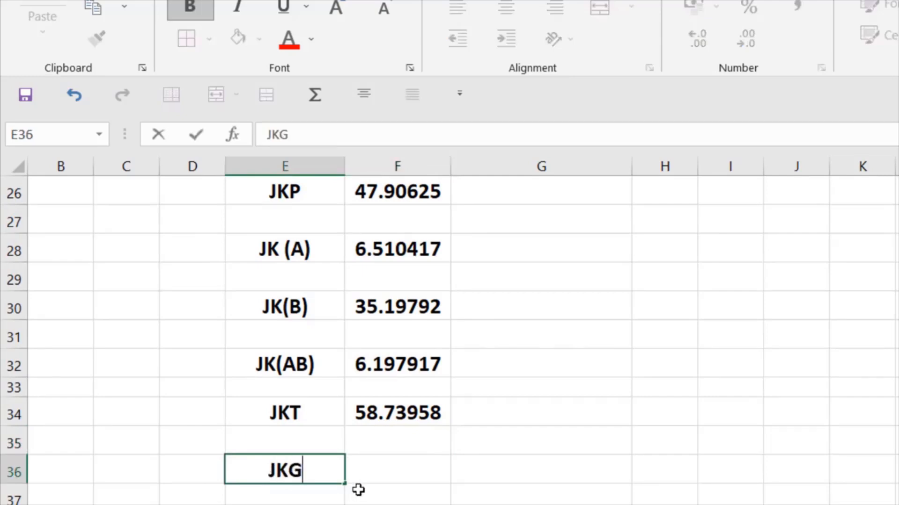
pyautogui.click(372, 478)
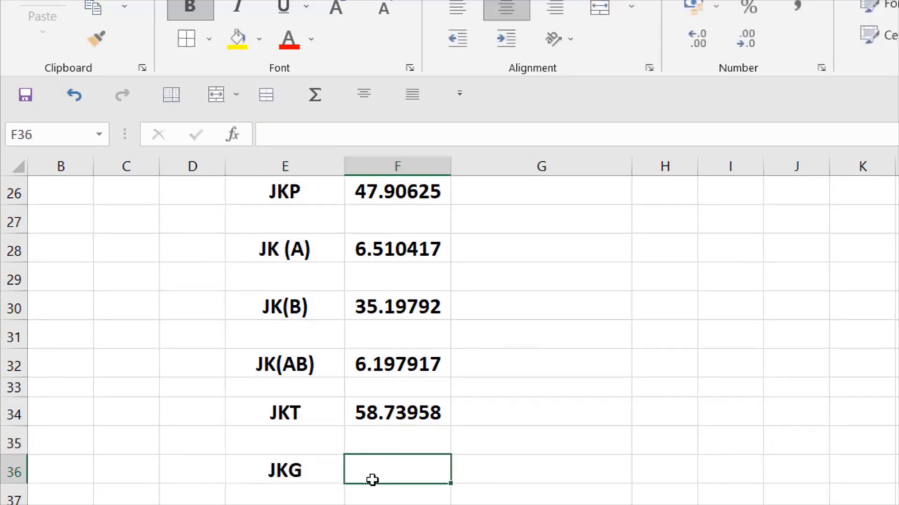
# Calculate JKG in F36 by subtracting JKP from JKT with the formula =F34-F26, and review the formula's references
pyautogui.write('-')
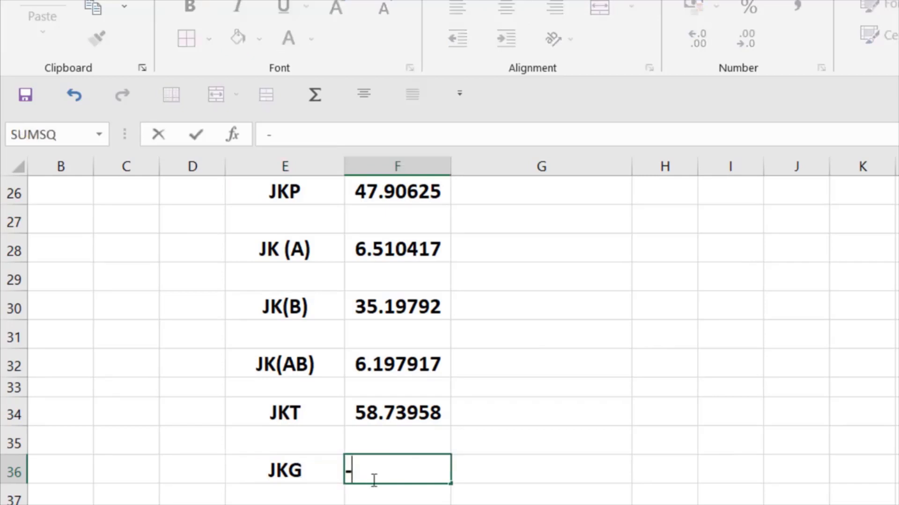
pyautogui.click(407, 416)
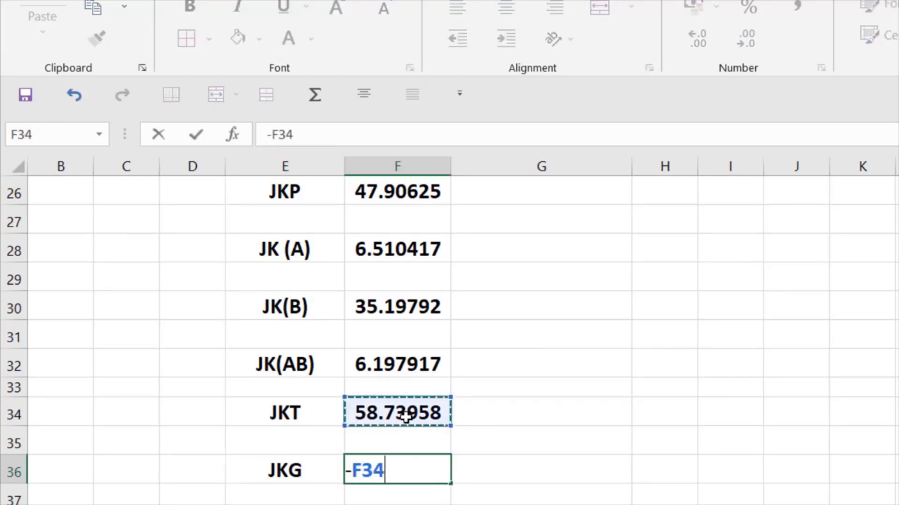
pyautogui.write('-')
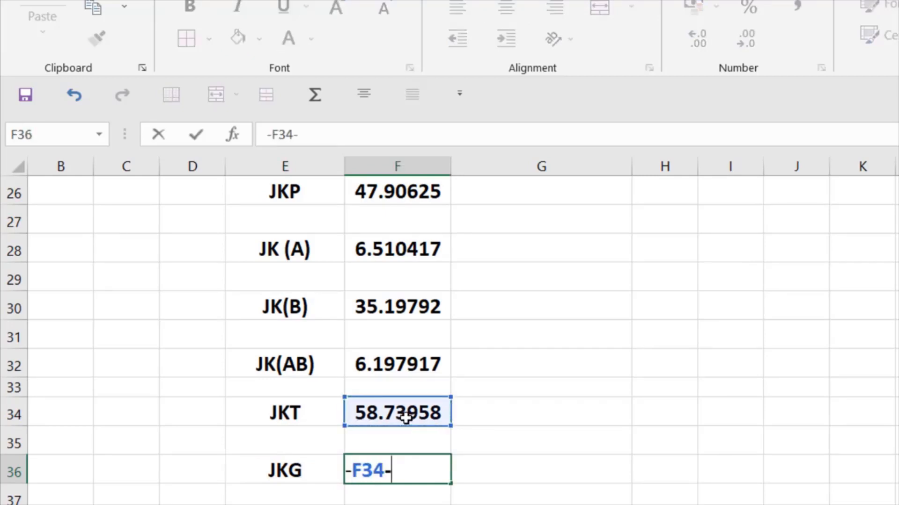
pyautogui.click(359, 191)
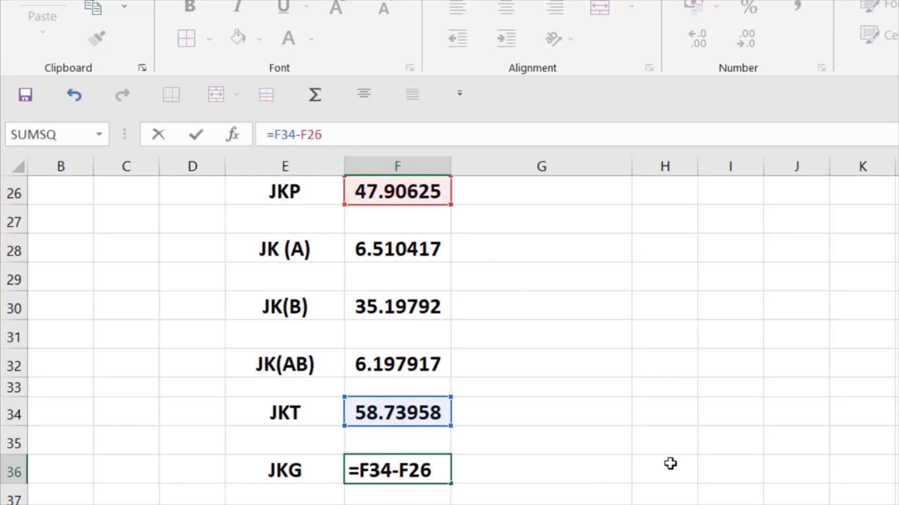
pyautogui.press('Return')
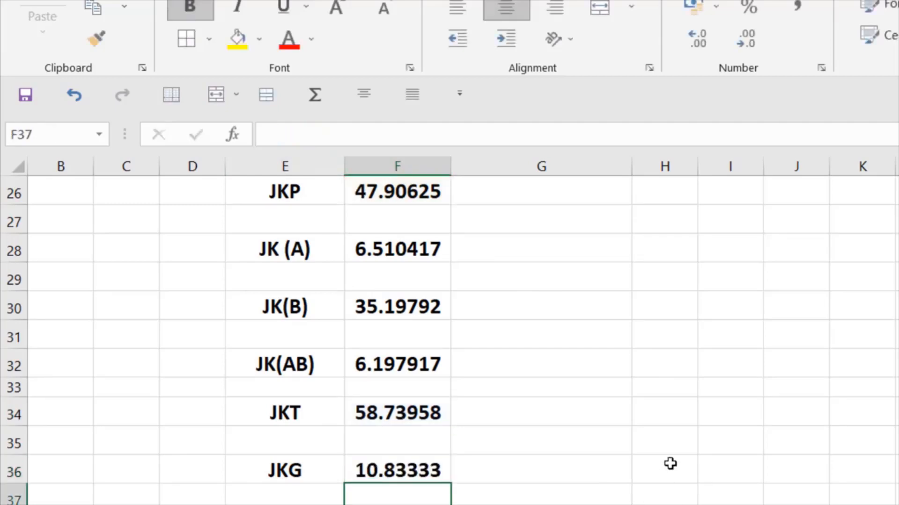
pyautogui.click(385, 472)
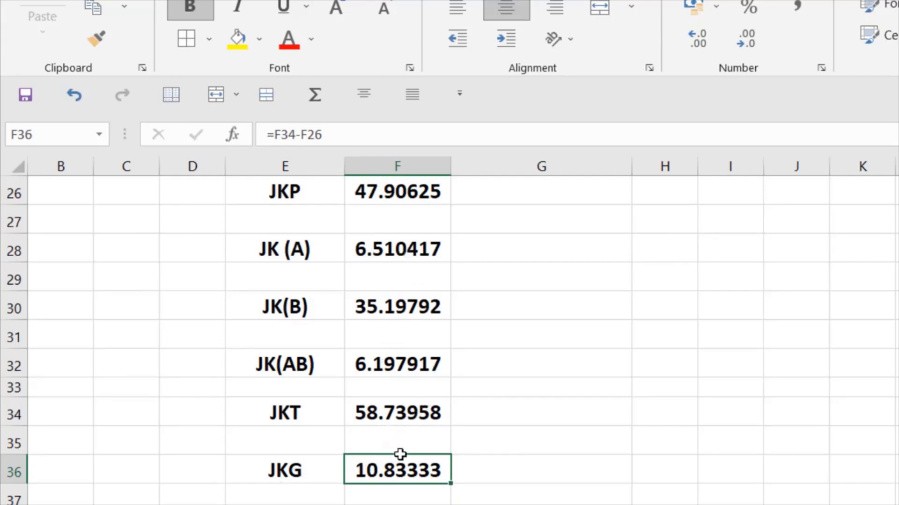
pyautogui.click(300, 135)
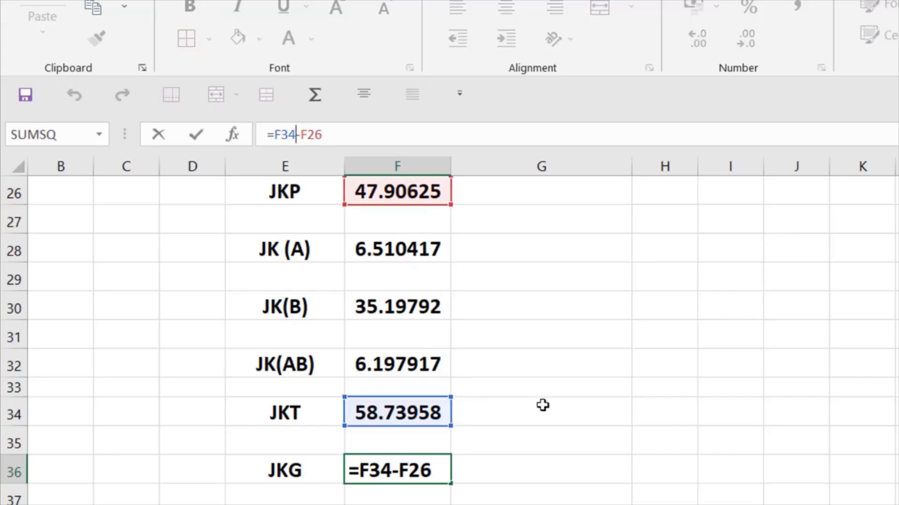
pyautogui.press('Return')
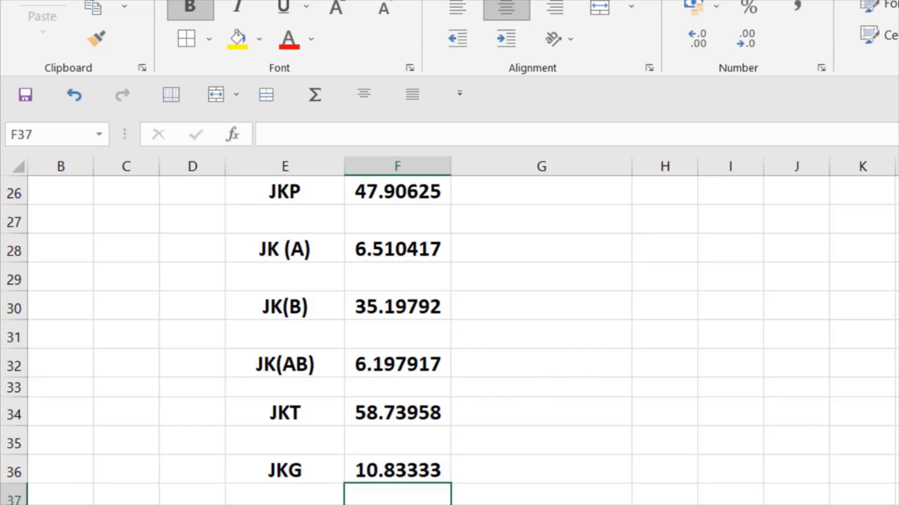
# Copy the ANOVA template table in E13:J19 and paste the copy starting at cell G21
pyautogui.scroll(5, 449, 342)
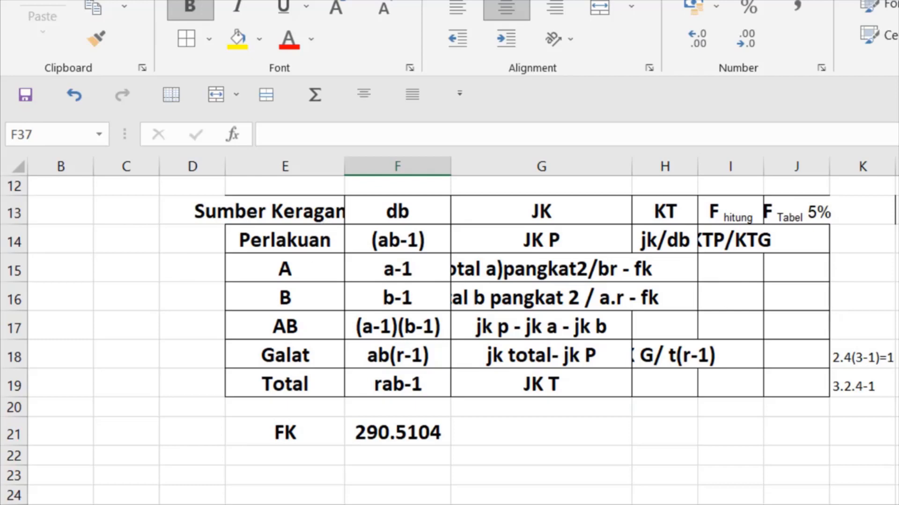
pyautogui.scroll(1, 449, 340)
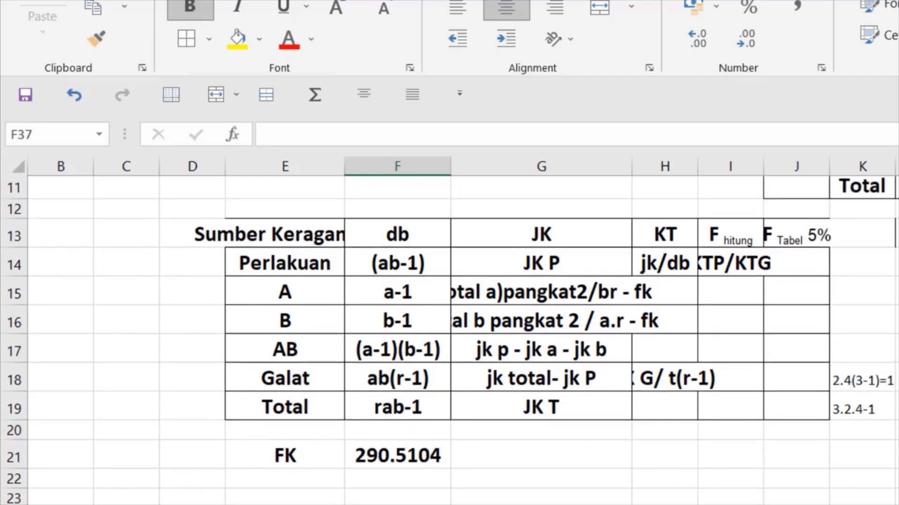
pyautogui.scroll(1, 449, 340)
pyautogui.scroll(-2, 450, 339)
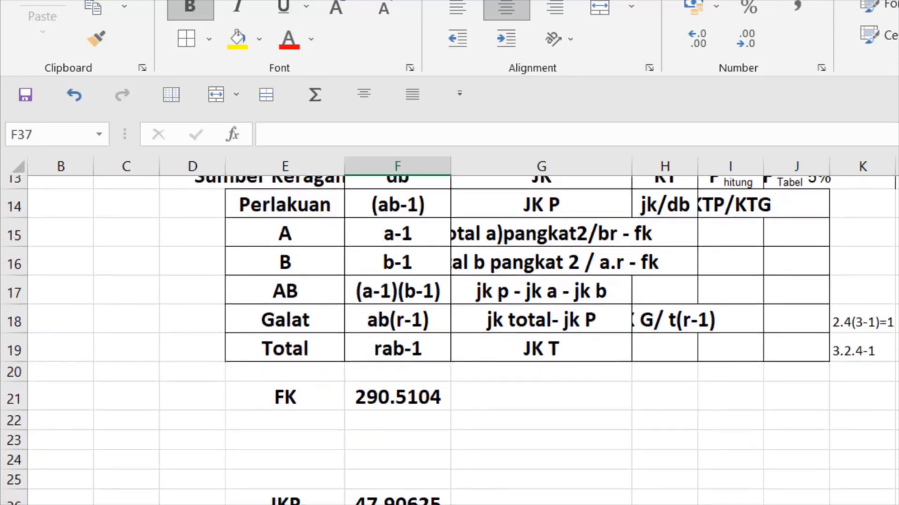
pyautogui.scroll(1, 253, 206)
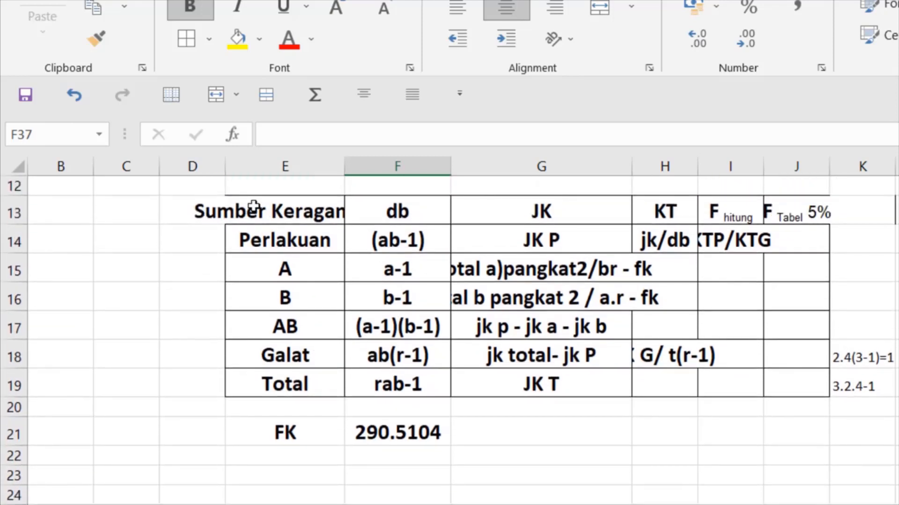
pyautogui.moveTo(253, 206)
pyautogui.mouseDown()
pyautogui.moveTo(638, 287)
pyautogui.moveTo(715, 375)
pyautogui.moveTo(783, 386)
pyautogui.mouseUp()
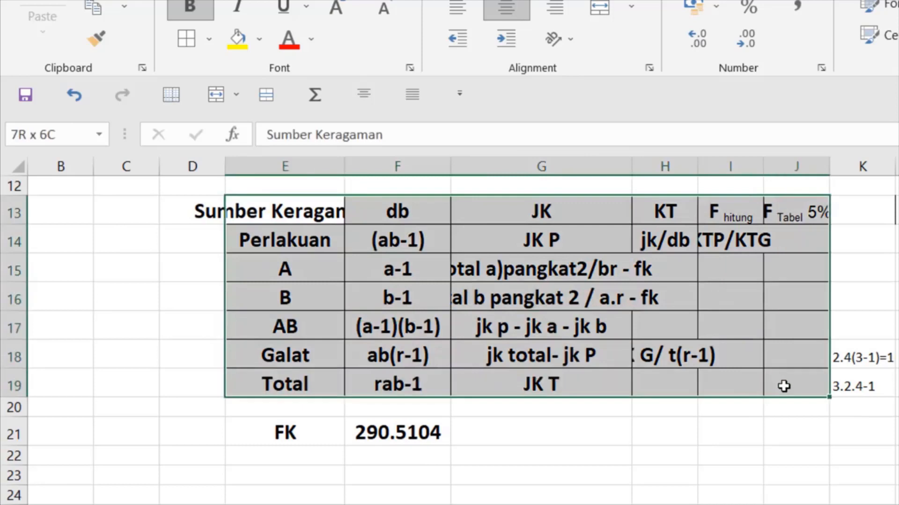
pyautogui.click(92, 8)
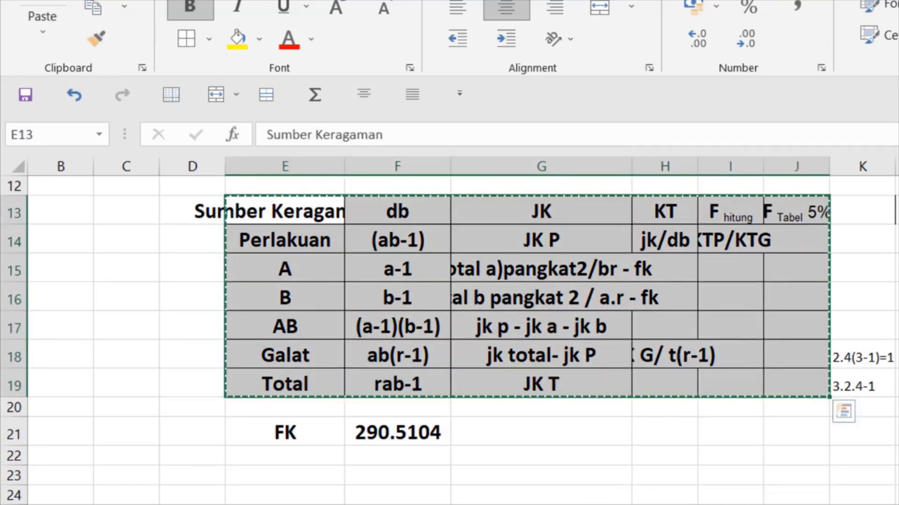
pyautogui.click(574, 427)
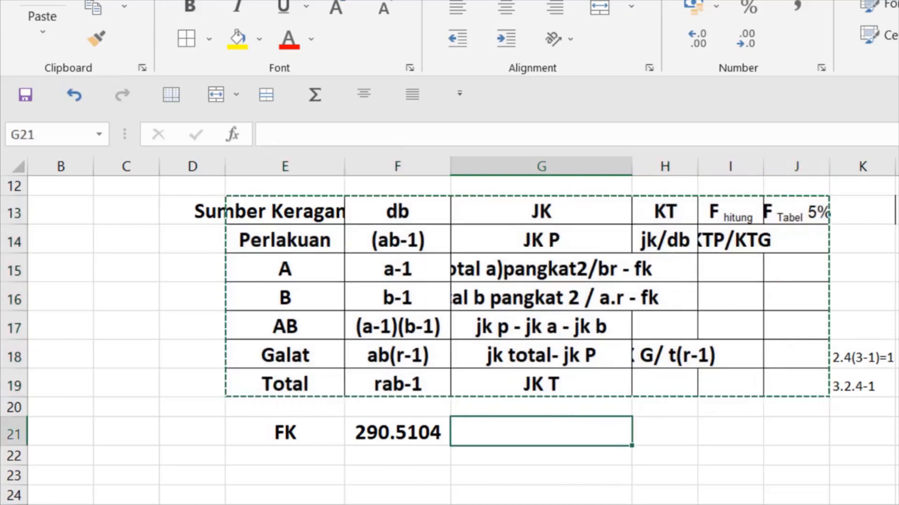
pyautogui.click(42, 2)
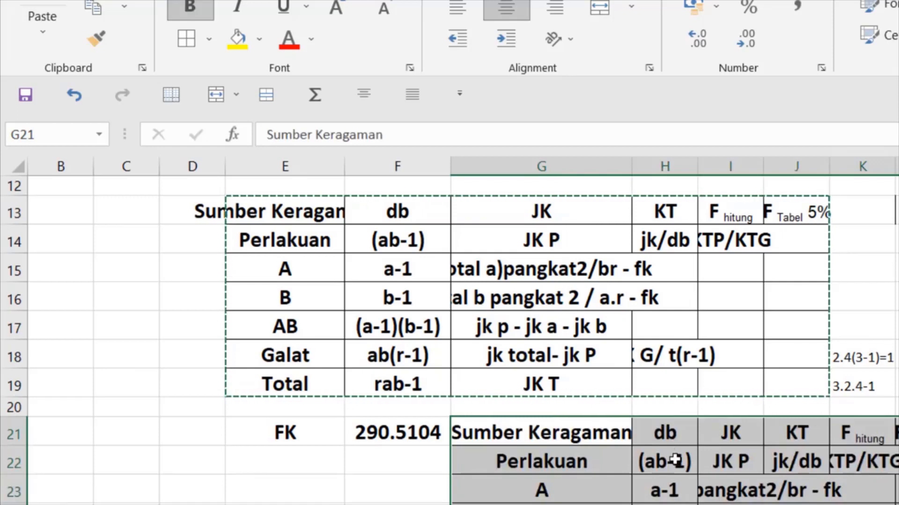
# Copy the calculated degrees of freedom from L14:L19 into the new table's db column, starting at H22
pyautogui.click(673, 459)
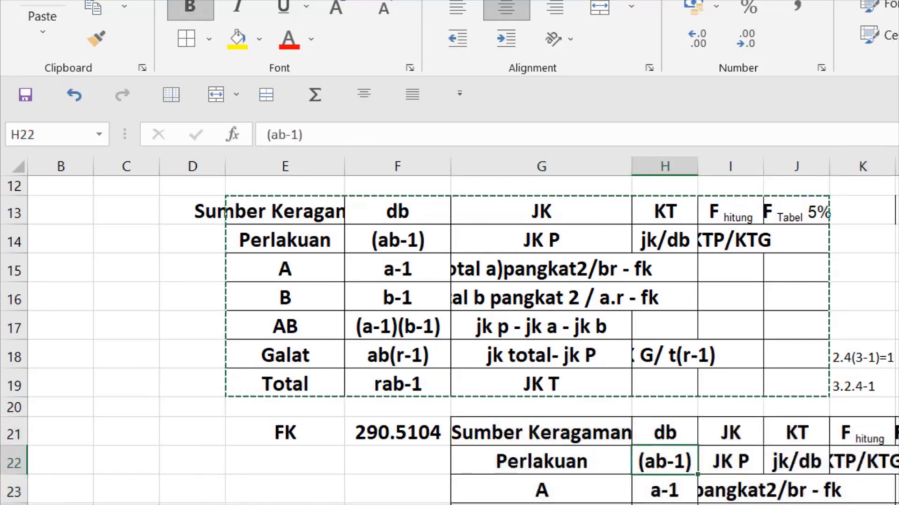
pyautogui.moveTo(646, 181); pyautogui.dragTo(660, 323)
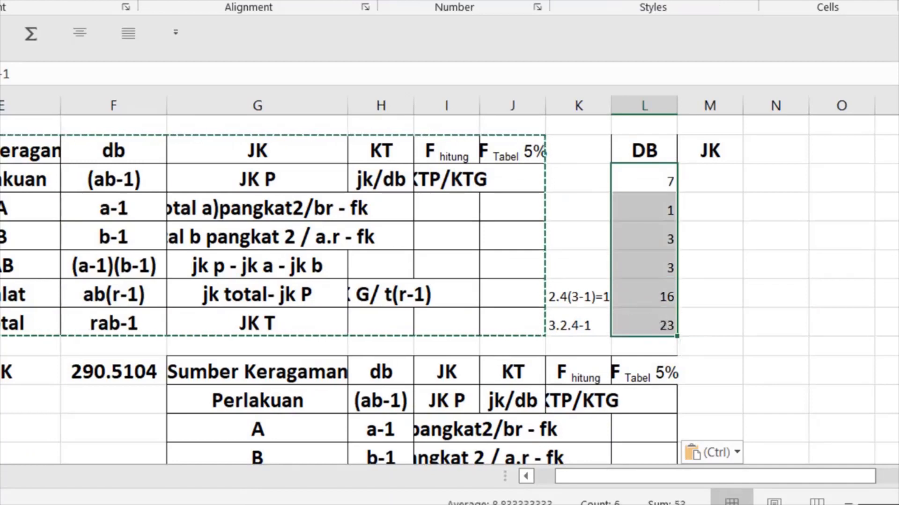
pyautogui.hotkey('ctrl', 'c')
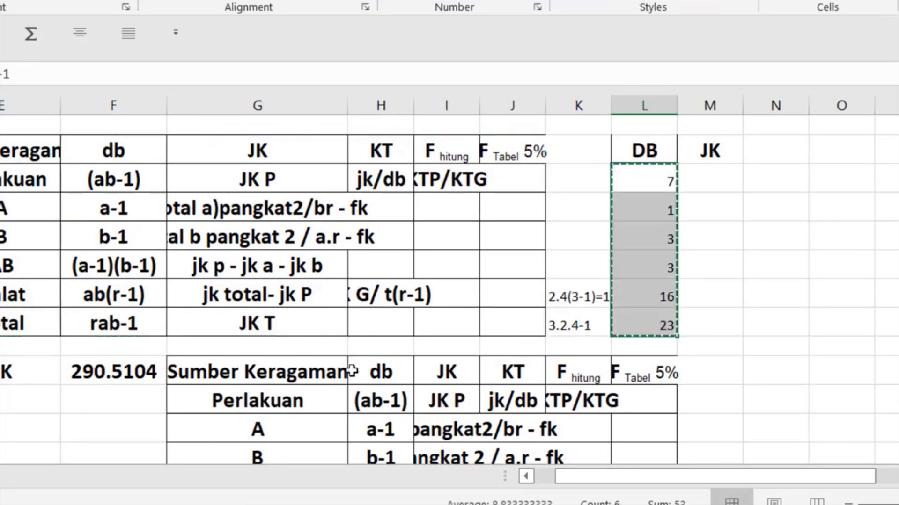
pyautogui.click(380, 401)
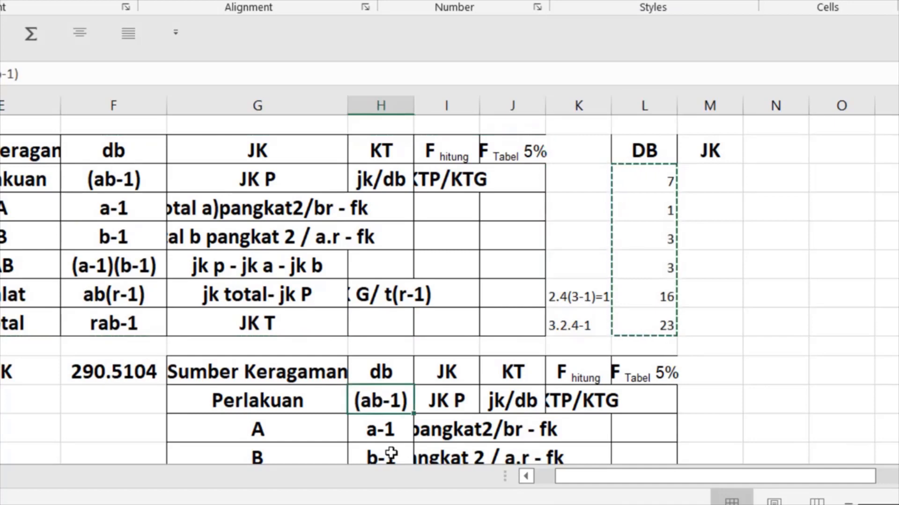
pyautogui.hotkey('ctrl', 'v')
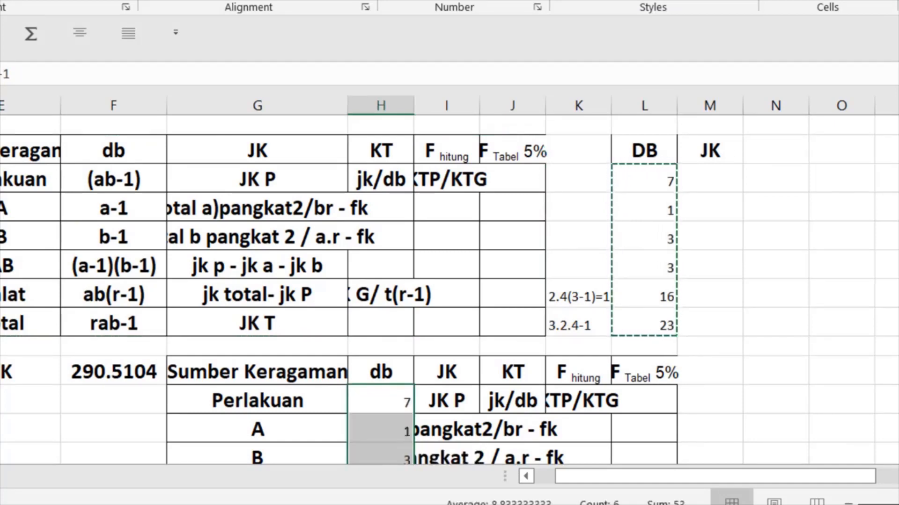
# Fill the new table's JK column for Perlakuan and A with the references =F26 in I22 and =F28 in I23
pyautogui.scroll(-2, 449, 290)
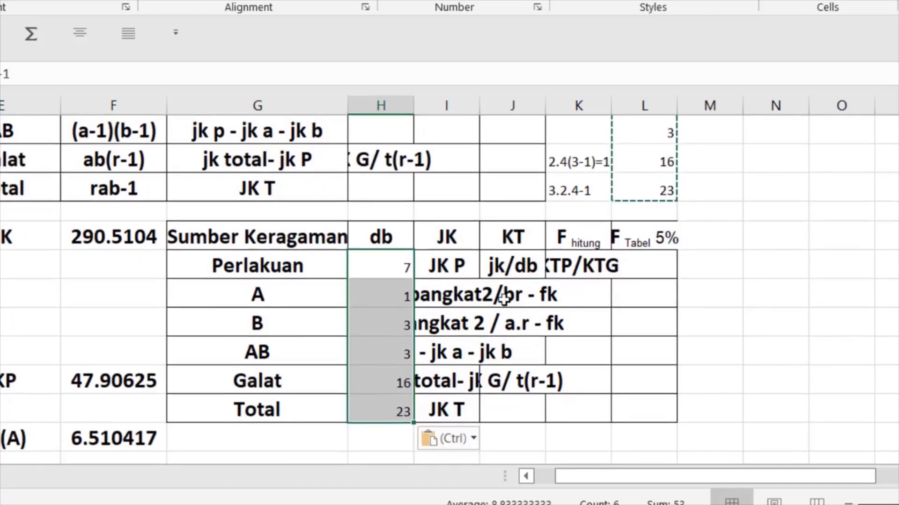
pyautogui.click(457, 268)
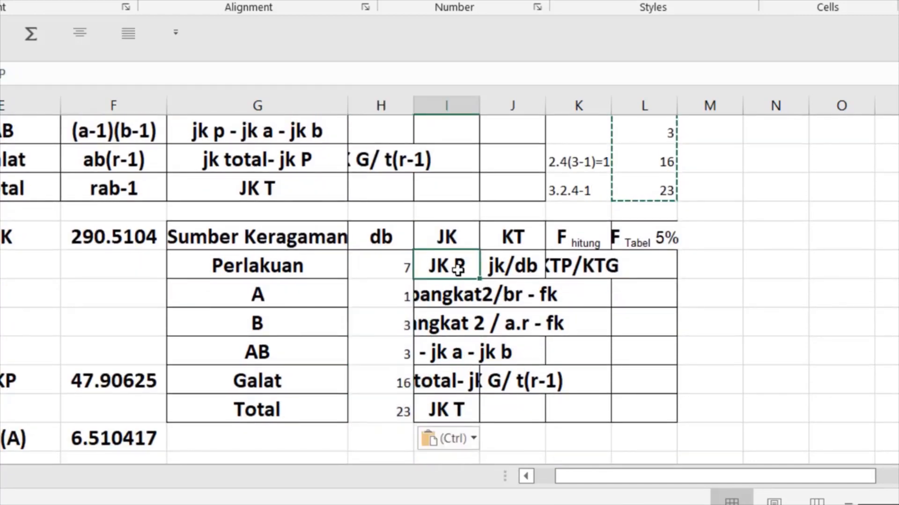
pyautogui.write('=')
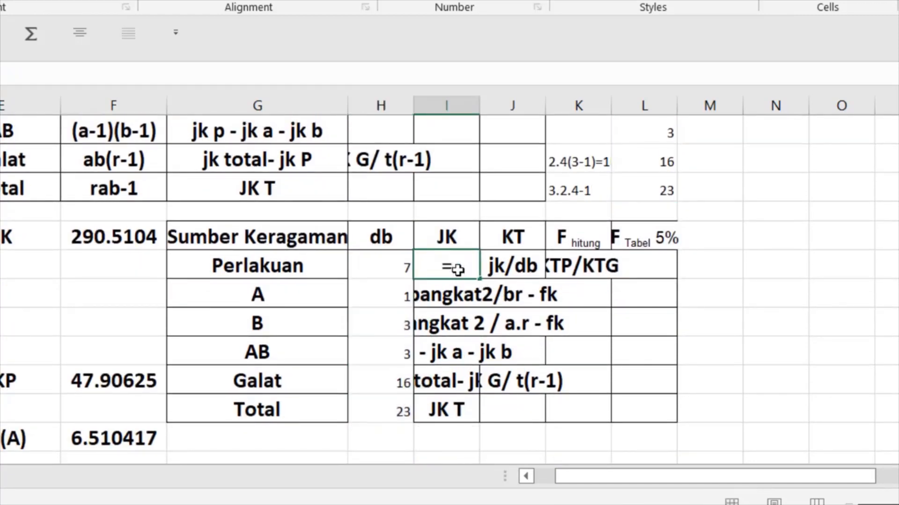
pyautogui.click(77, 382)
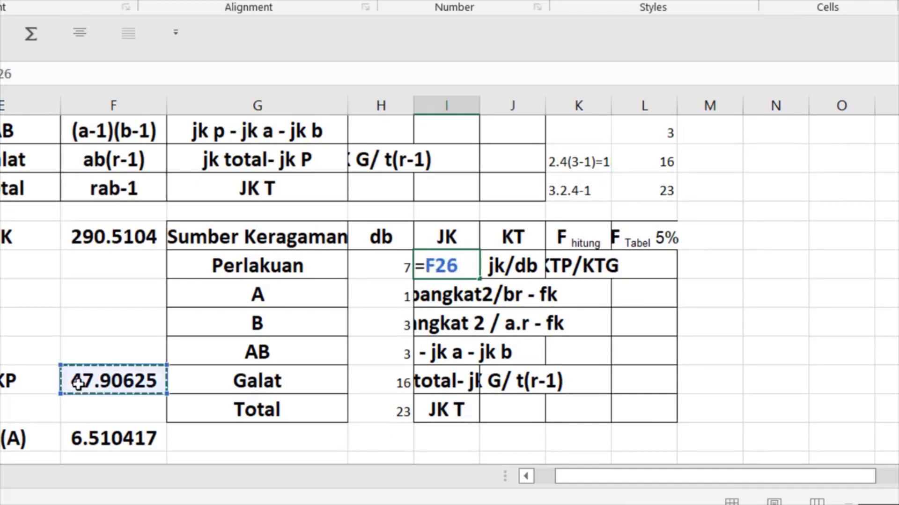
pyautogui.press('Return')
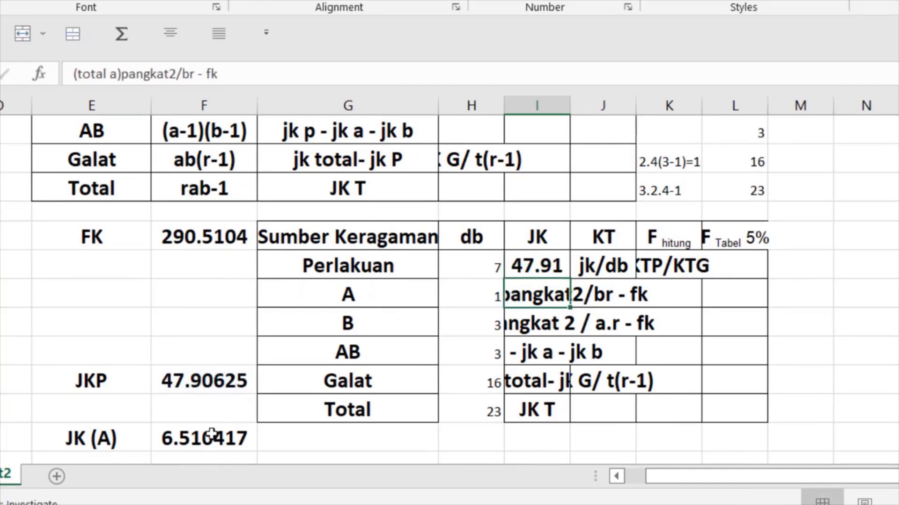
pyautogui.write('=')
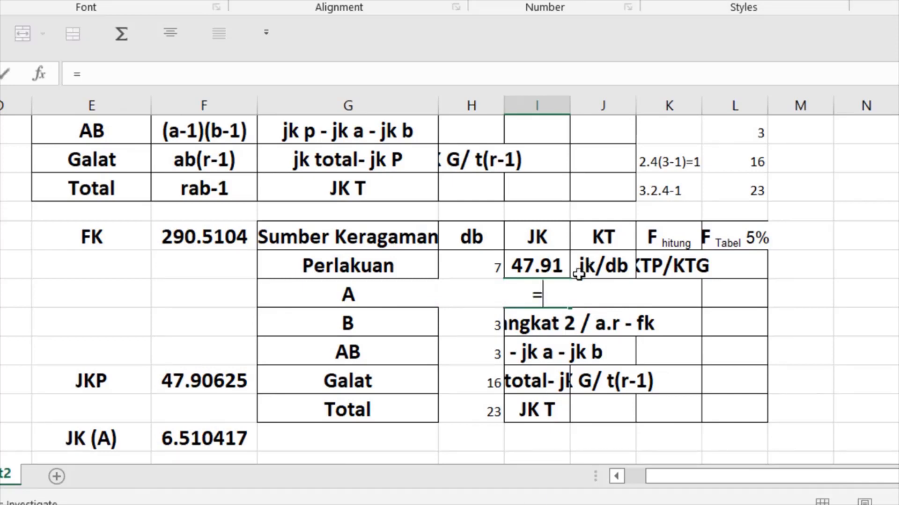
pyautogui.click(225, 437)
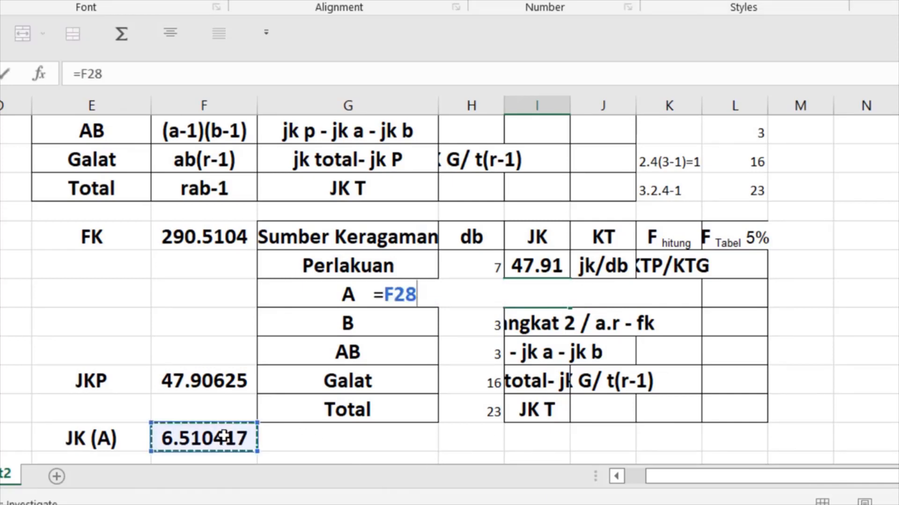
pyautogui.press('Return')
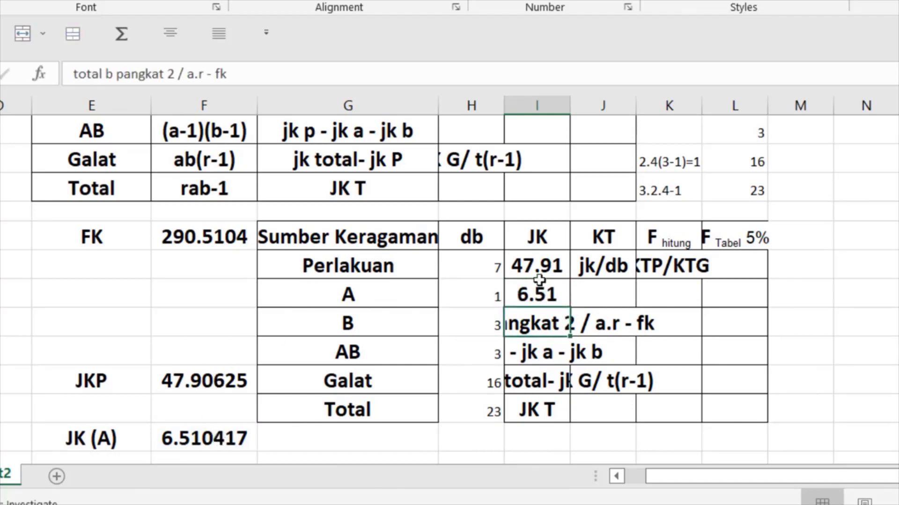
# Copy the formatting of the db header in H21 onto the degrees of freedom in H22:H27
pyautogui.click(489, 248)
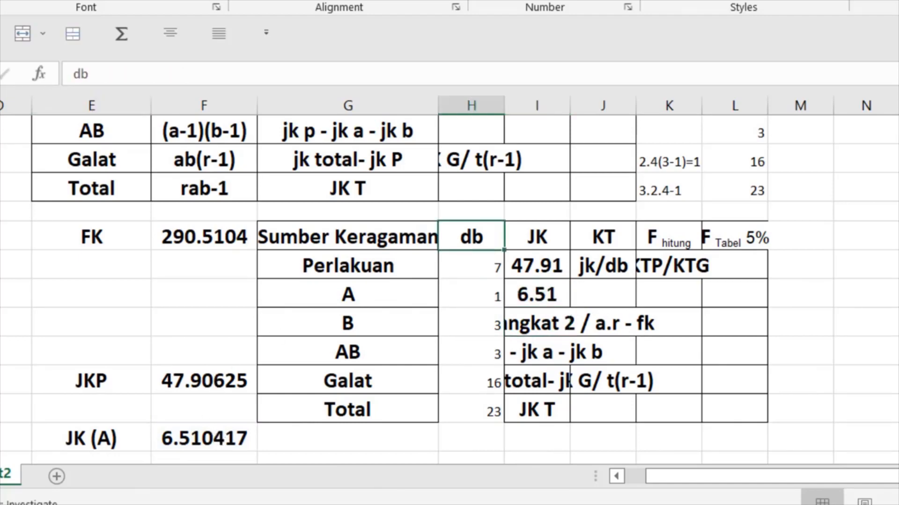
pyautogui.click(0, 0)
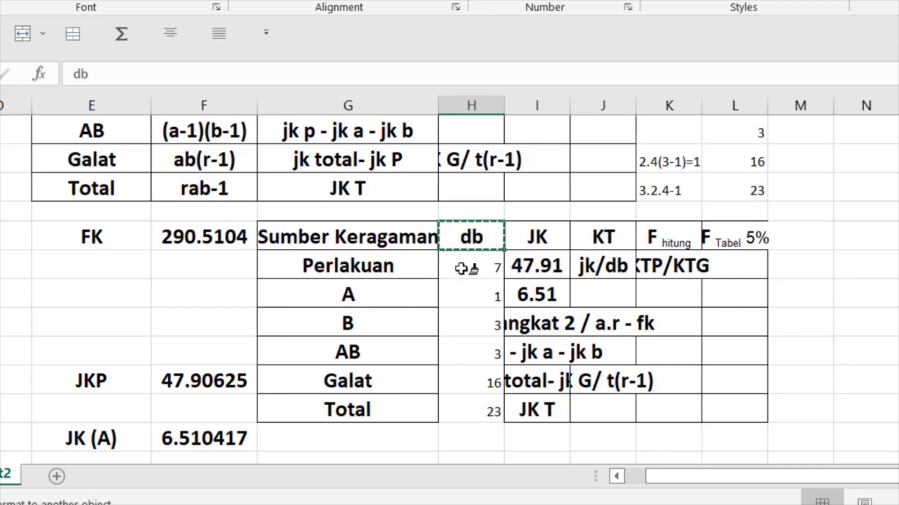
pyautogui.moveTo(462, 267)
pyautogui.mouseDown()
pyautogui.moveTo(477, 343)
pyautogui.moveTo(473, 411)
pyautogui.mouseUp()
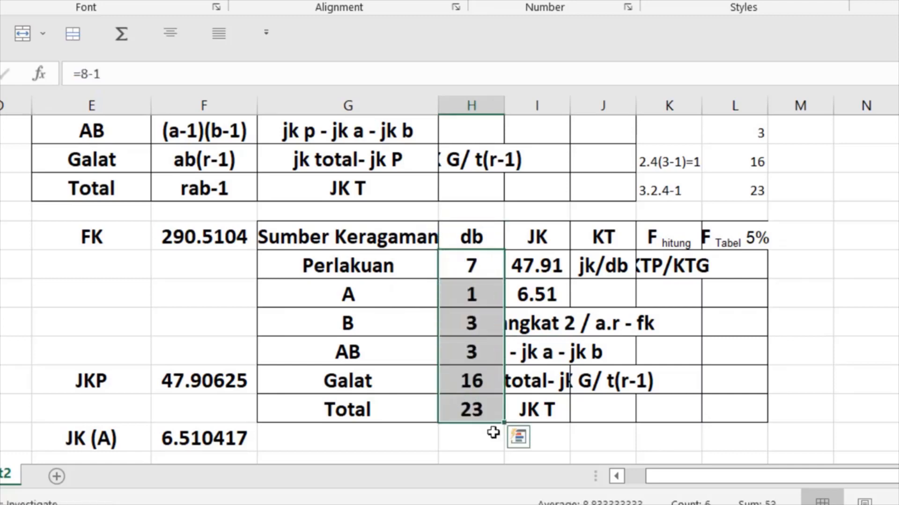
# Fill the JK column for B and AB with the references =F30 in I24 and =F32 in I25
pyautogui.click(539, 328)
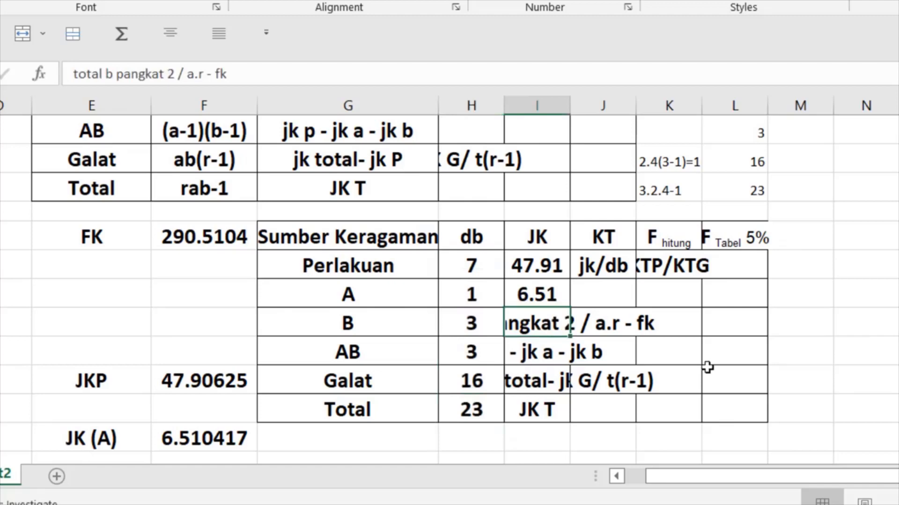
pyautogui.write('=')
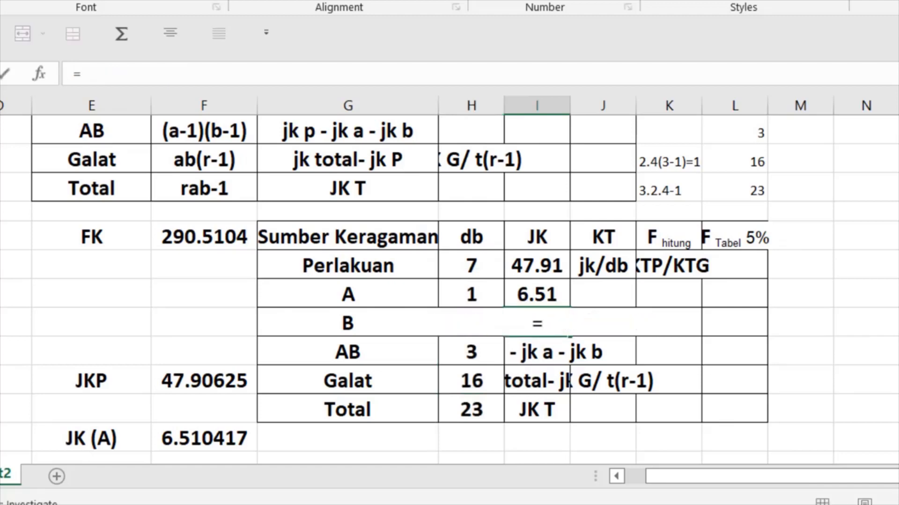
pyautogui.scroll(-1, 449, 290)
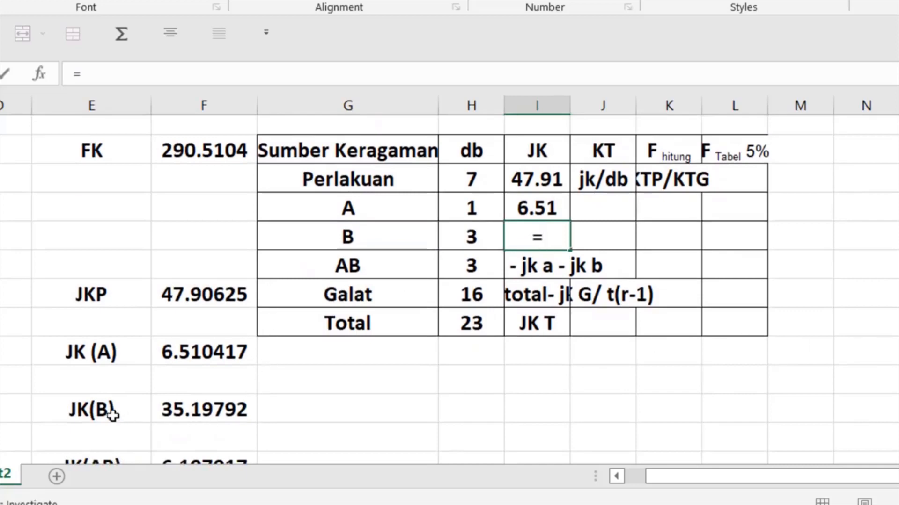
pyautogui.click(189, 410)
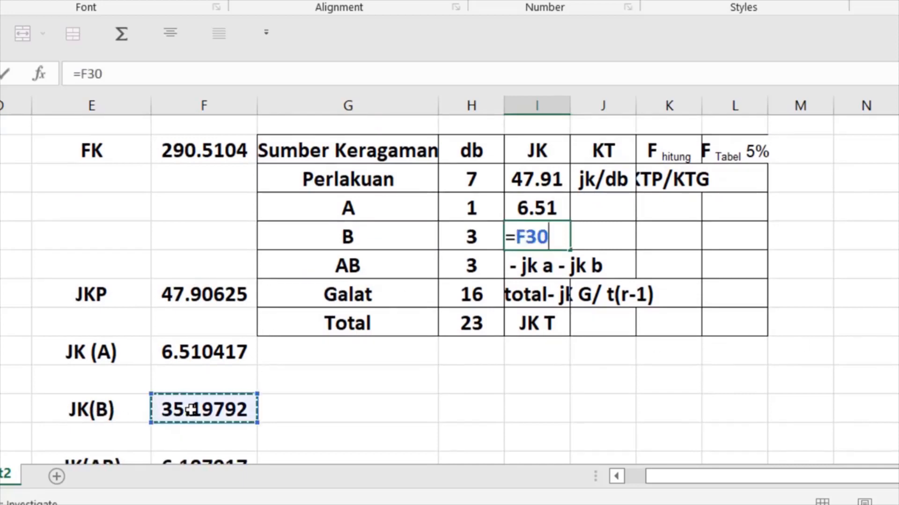
pyautogui.press('Return')
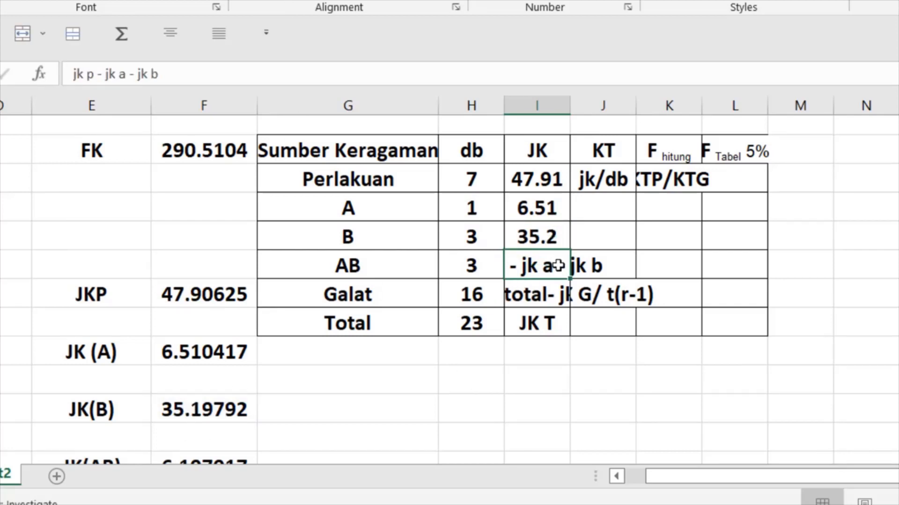
pyautogui.write('=')
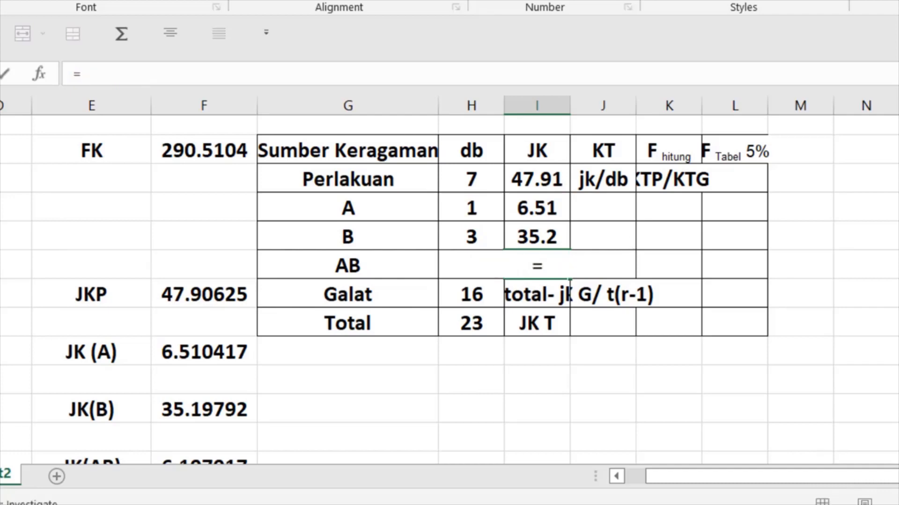
pyautogui.scroll(-2, 317, 339)
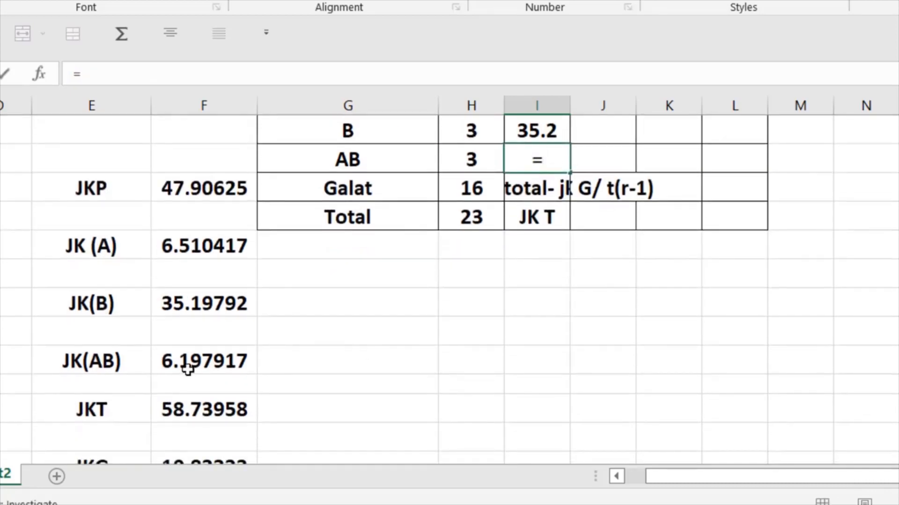
pyautogui.click(194, 356)
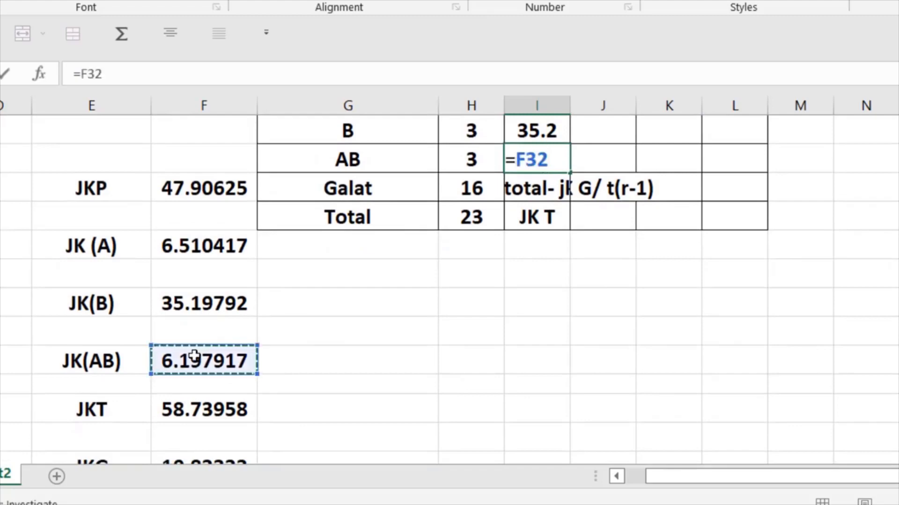
pyautogui.press('Return')
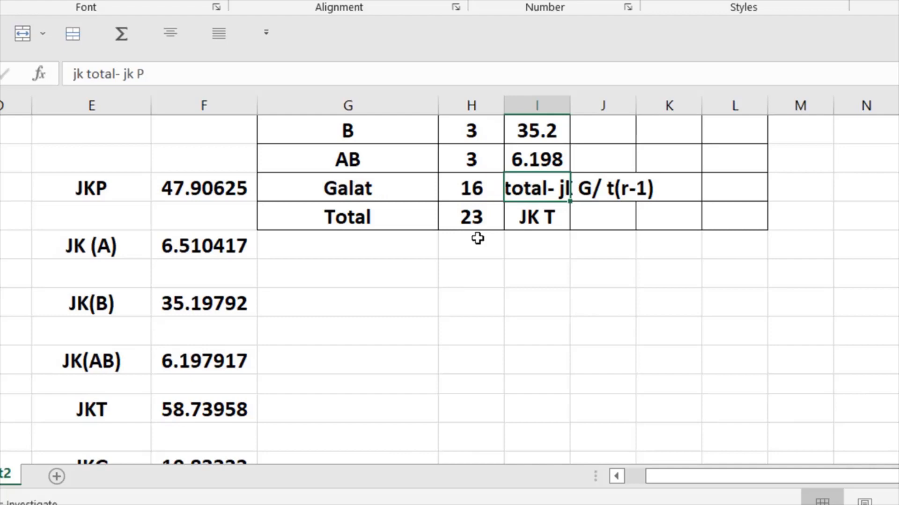
# Fill the JK column for Galat and Total with the references =F36 in I26 and =F34 in I27
pyautogui.write('=')
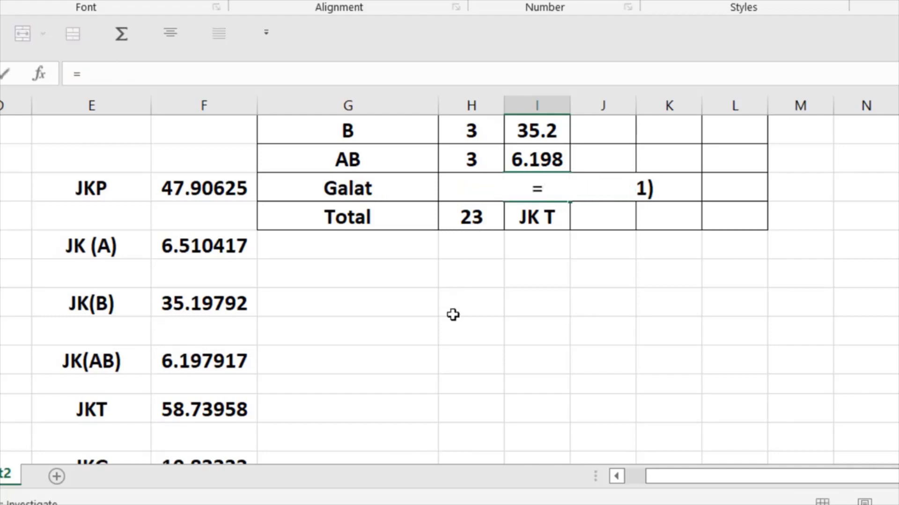
pyautogui.scroll(-1, 448, 425)
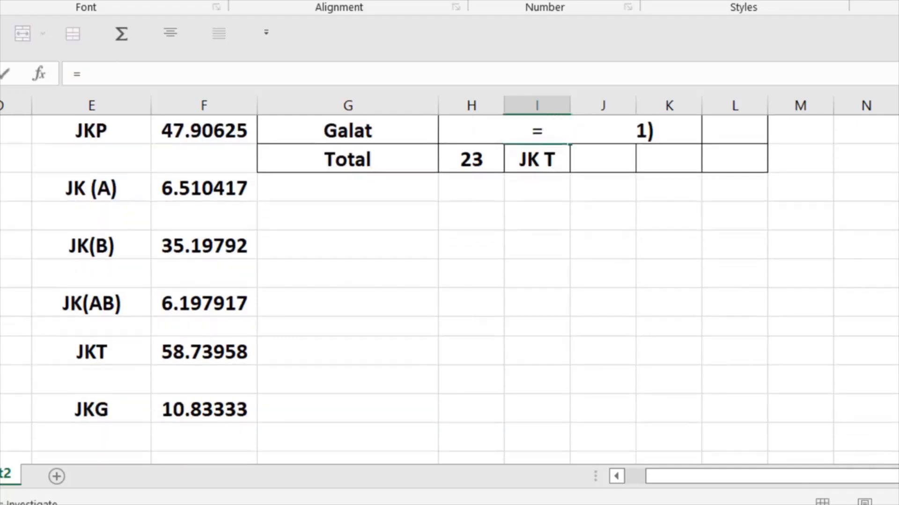
pyautogui.click(229, 409)
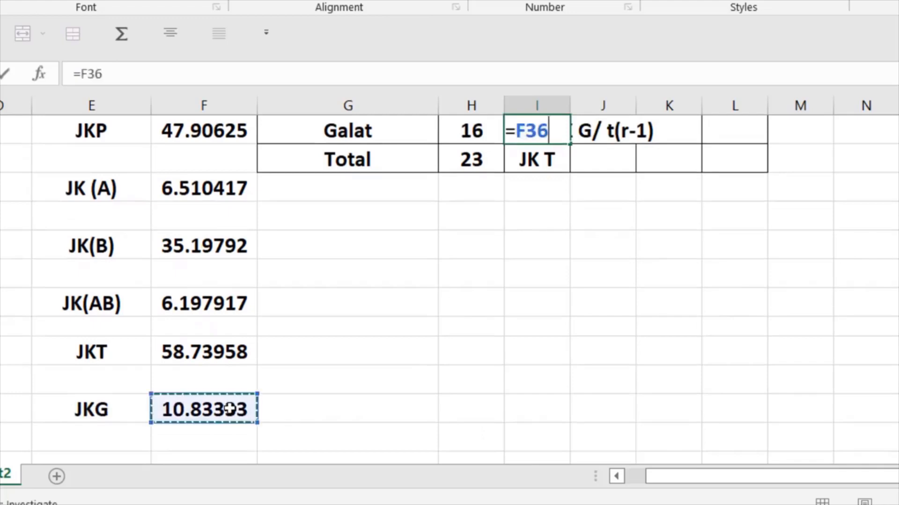
pyautogui.press('Return')
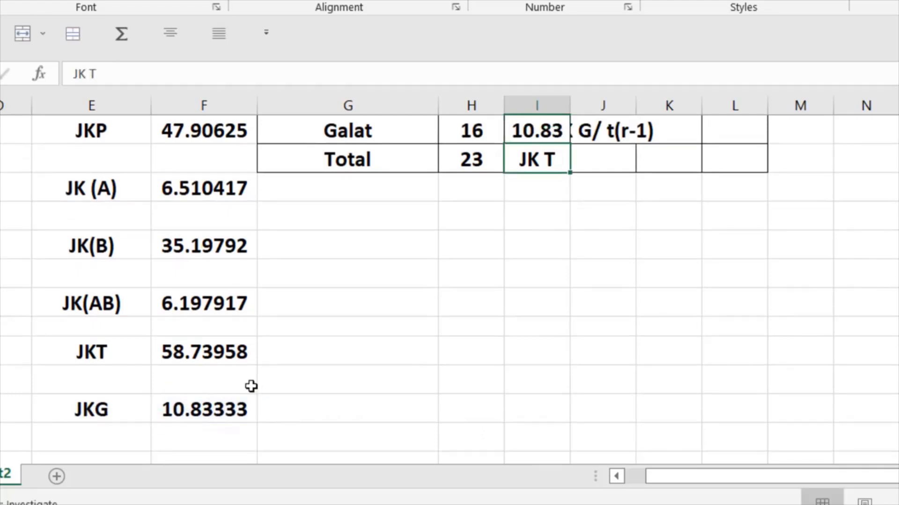
pyautogui.write('=')
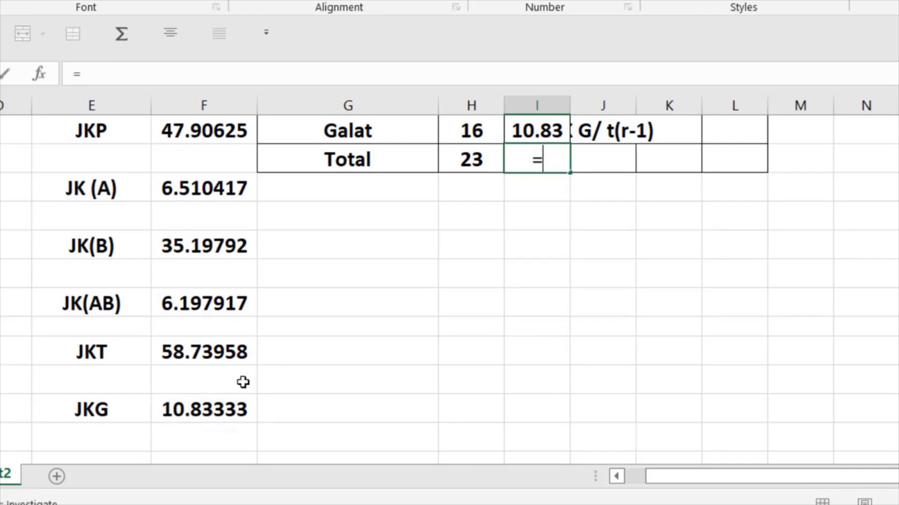
pyautogui.click(171, 355)
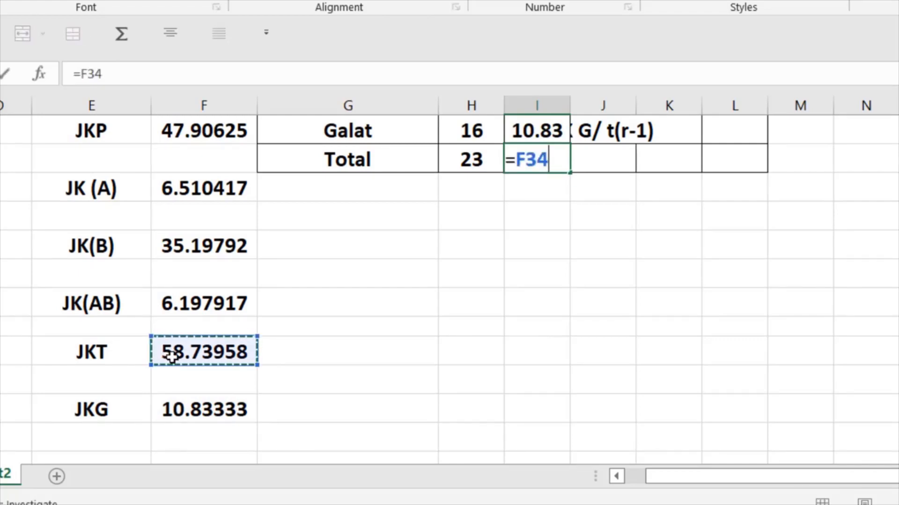
pyautogui.press('Return')
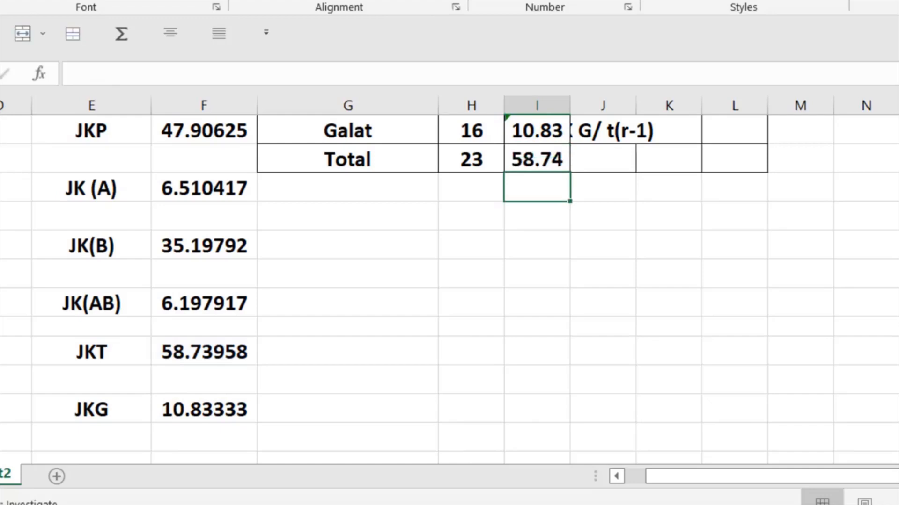
# Copy the jk/db note from J22 into J20, above the KT header
pyautogui.scroll(2, 449, 291)
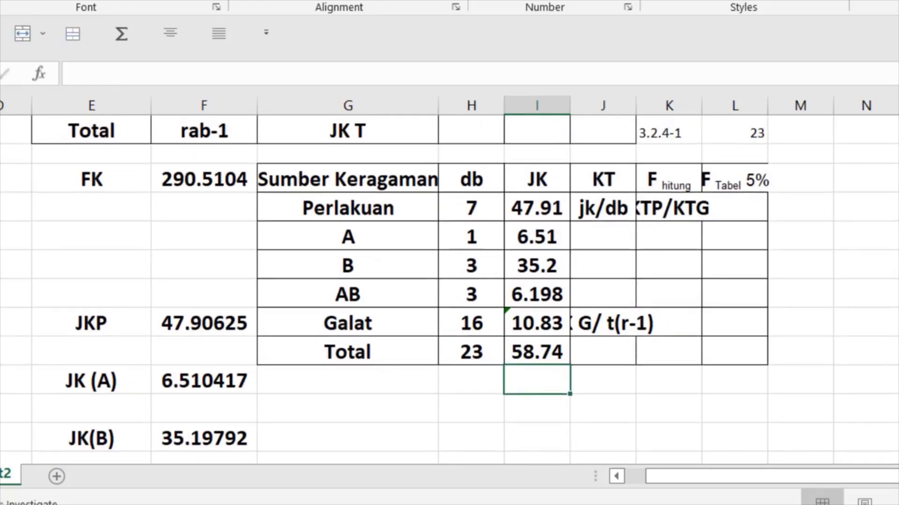
pyautogui.click(606, 212)
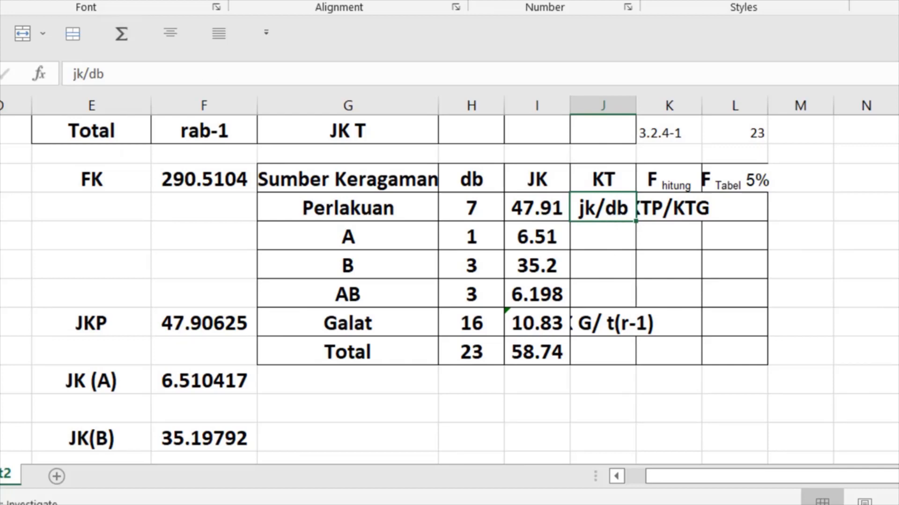
pyautogui.hotkey('ctrl', 'c')
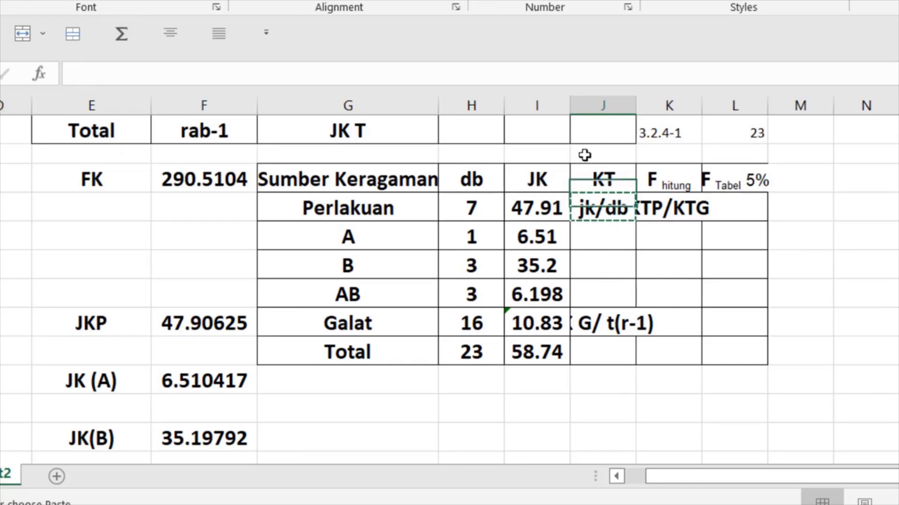
pyautogui.click(582, 153)
pyautogui.hotkey('ctrl', 'v')
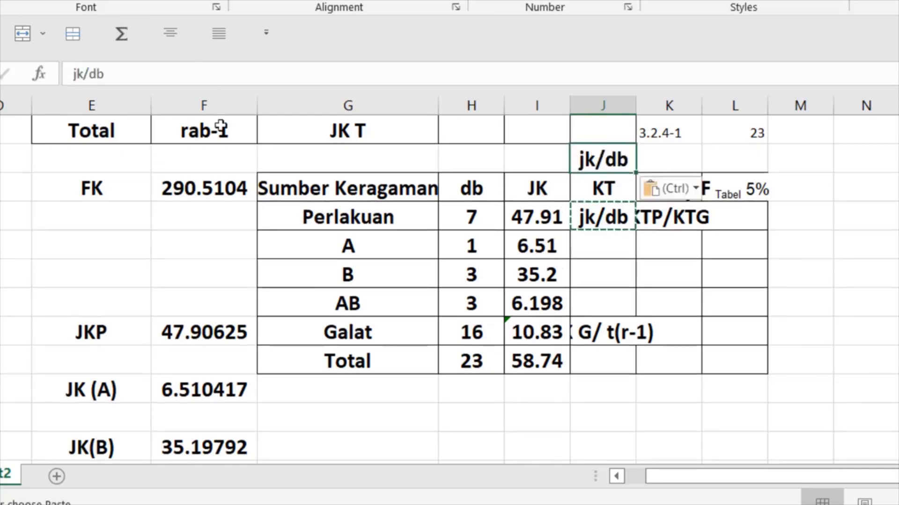
# Replace the jk/db text in J22 with the formula =I22/H22 for the Perlakuan mean square
pyautogui.click(600, 223)
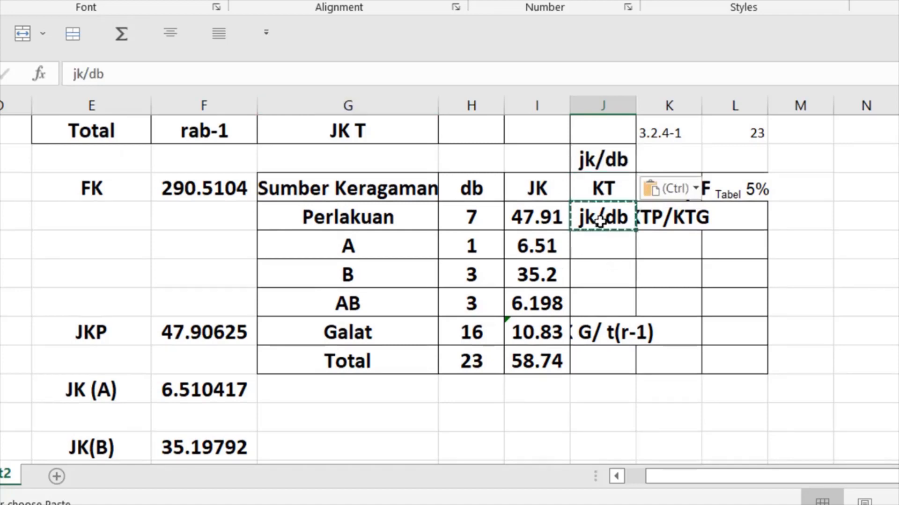
pyautogui.write('=')
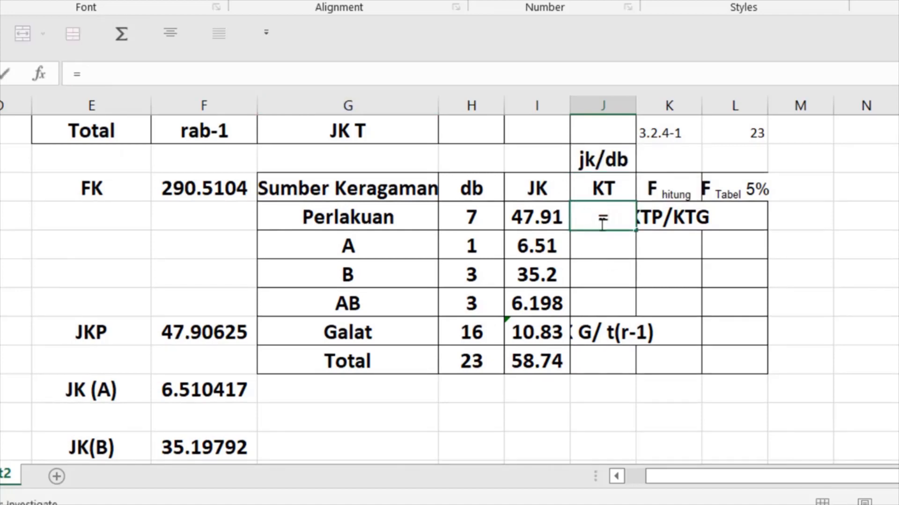
pyautogui.click(537, 217)
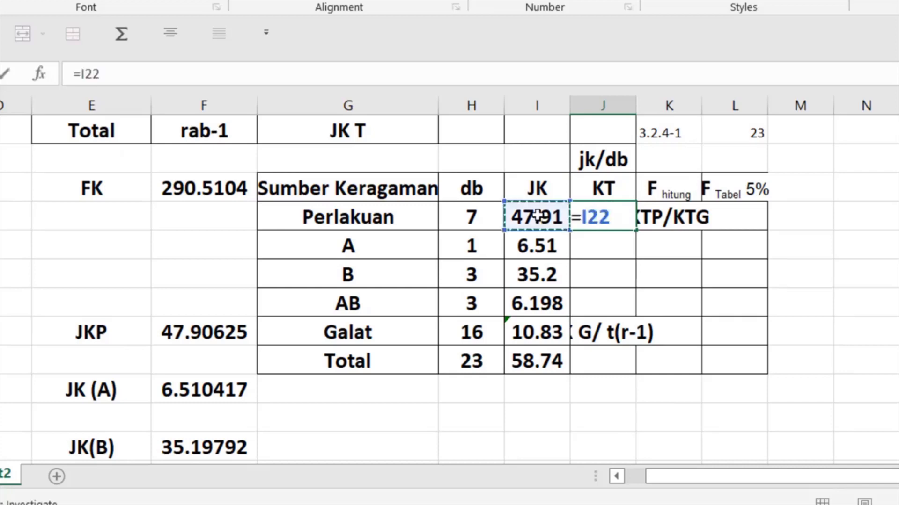
pyautogui.write('/')
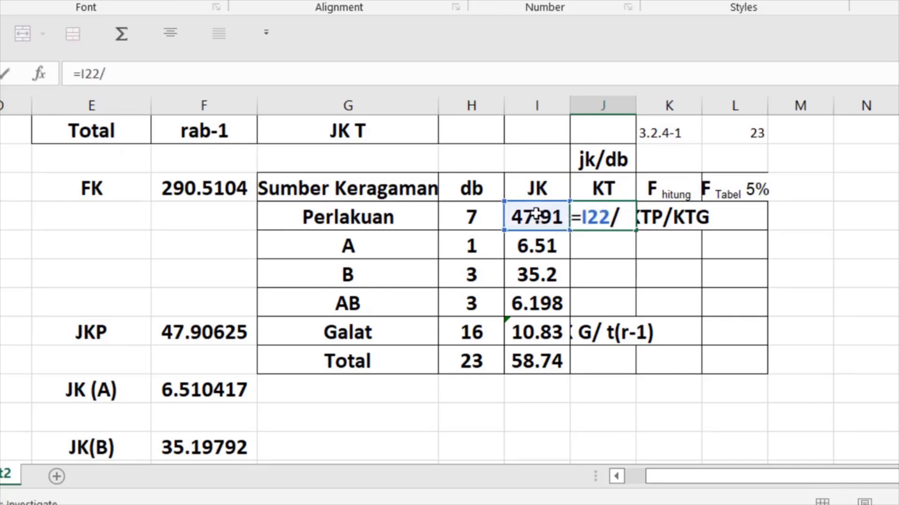
pyautogui.click(481, 209)
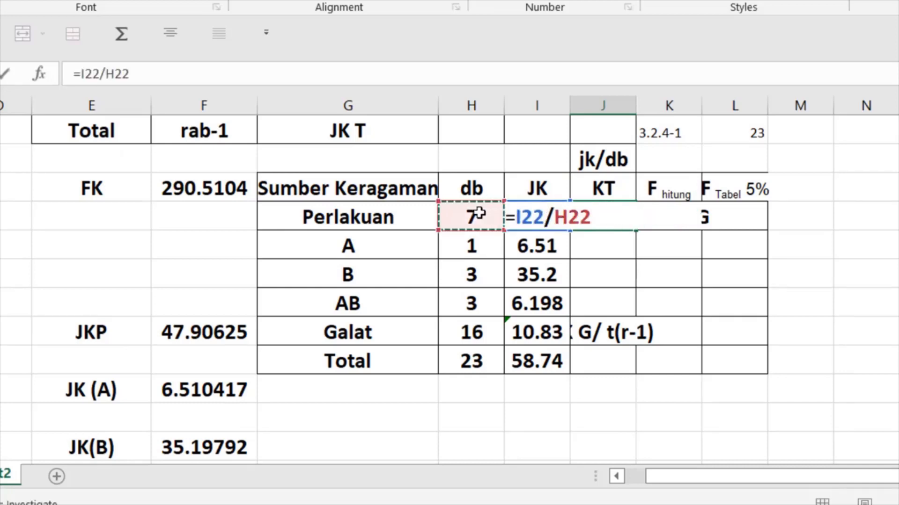
pyautogui.press('Return')
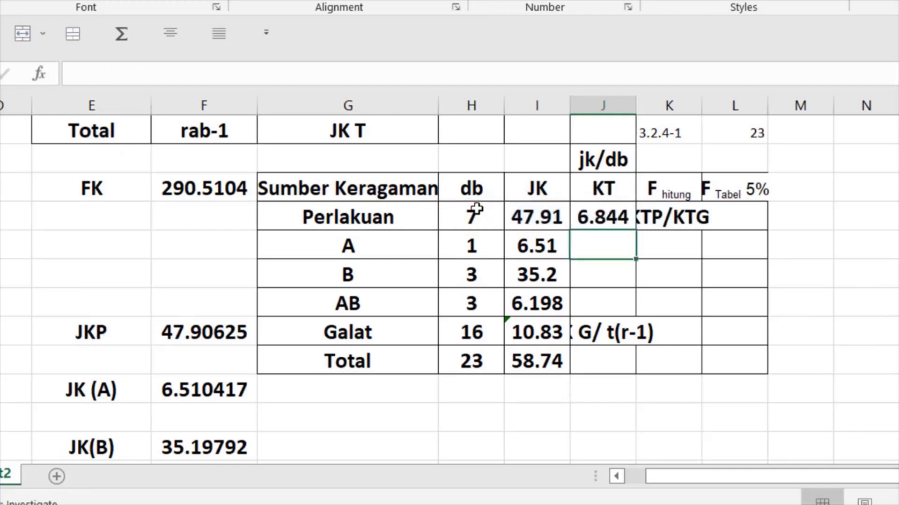
# Fill the KT formula from J22 down through J27 and check the cell references in the Total row's formula
pyautogui.click(580, 212)
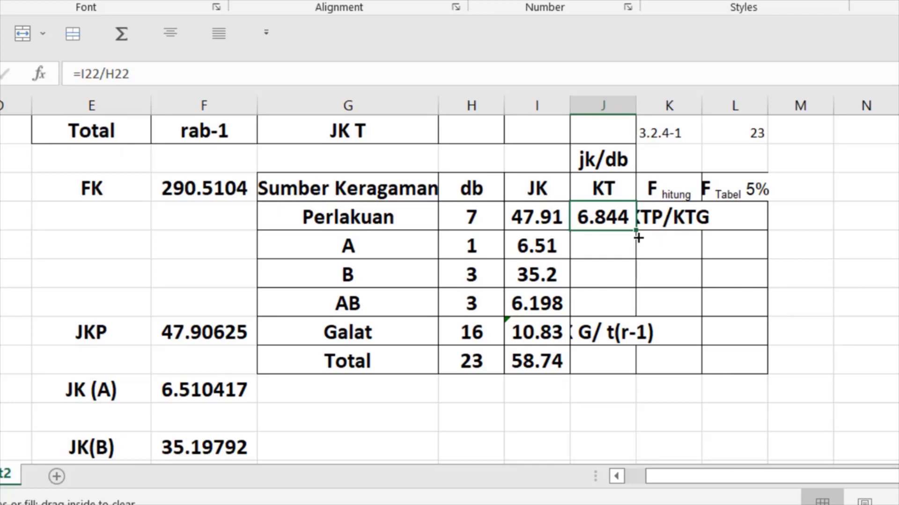
pyautogui.moveTo(638, 238); pyautogui.dragTo(633, 364)
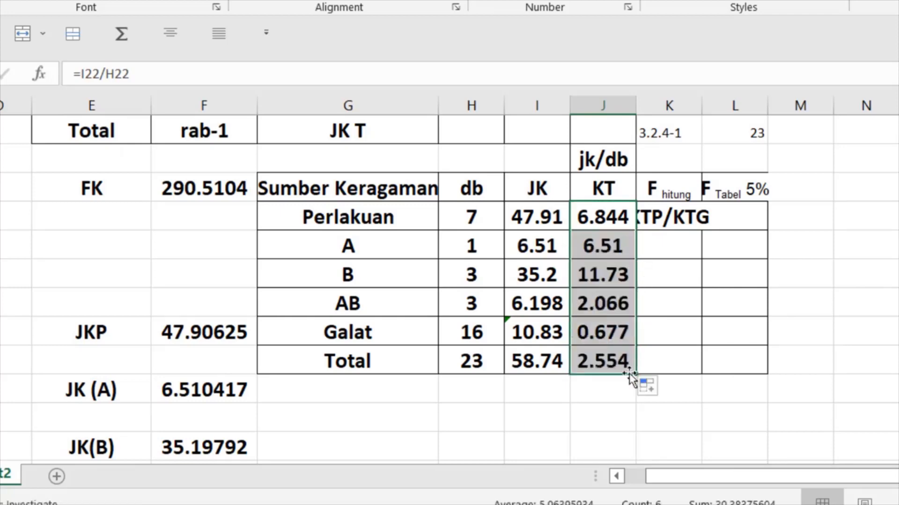
pyautogui.click(603, 361)
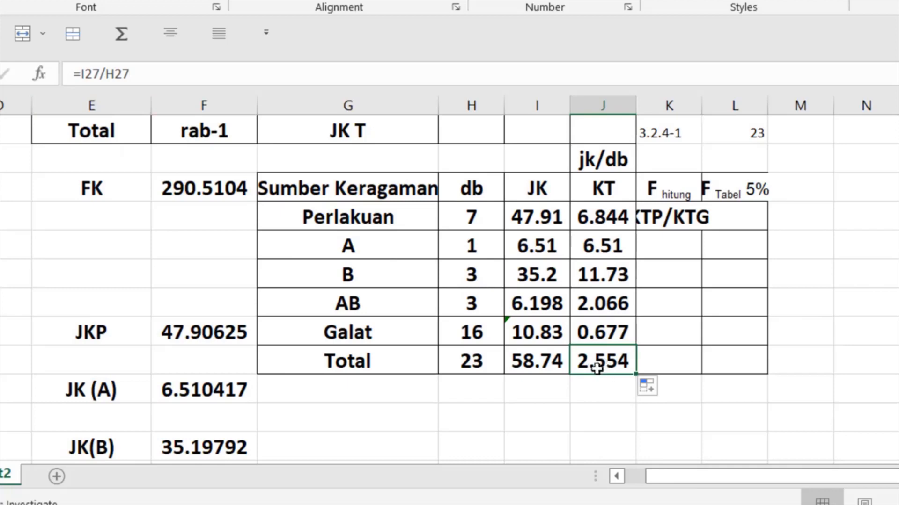
pyautogui.click(113, 76)
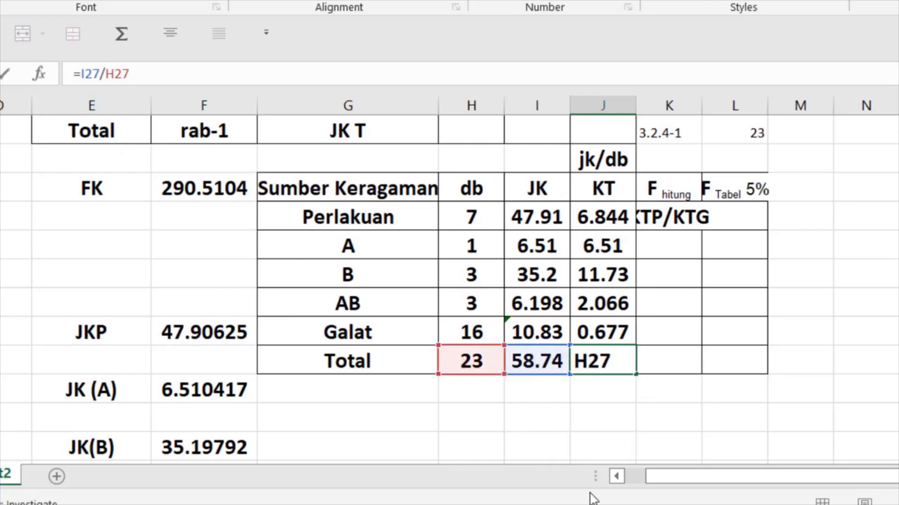
pyautogui.press('Return')
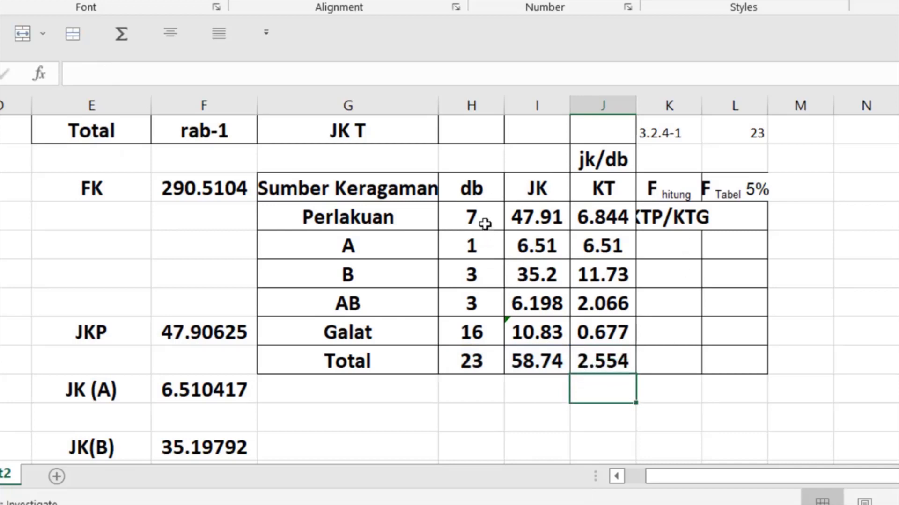
# Copy the KTP/KTG note from K22 into K20, above the F hitung header
pyautogui.click(653, 223)
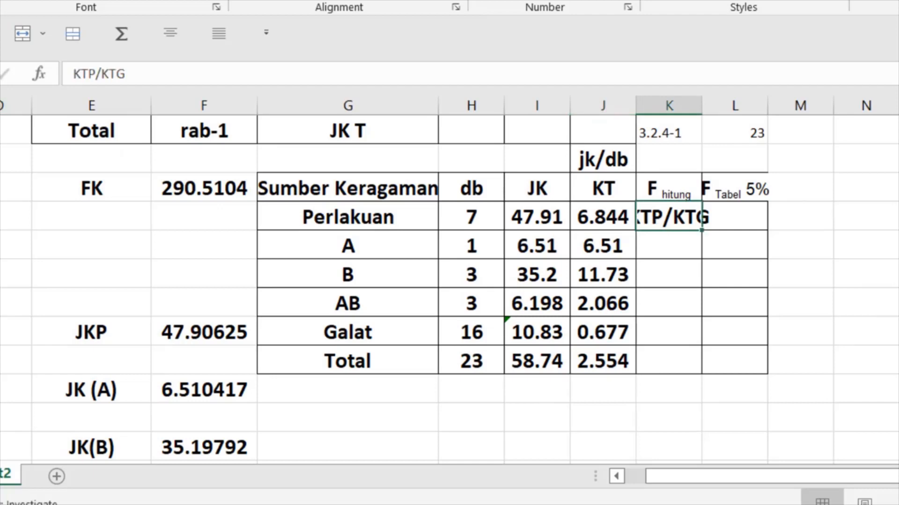
pyautogui.hotkey('ctrl', 'c')
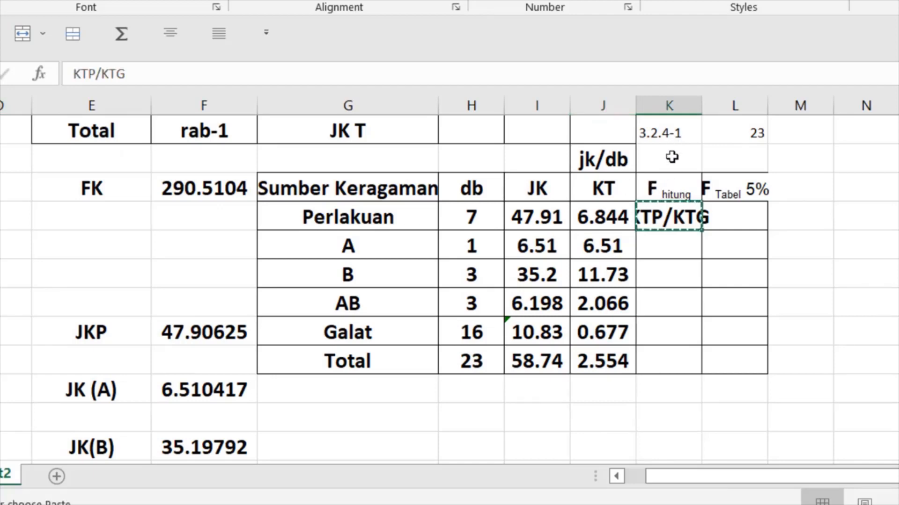
pyautogui.click(672, 156)
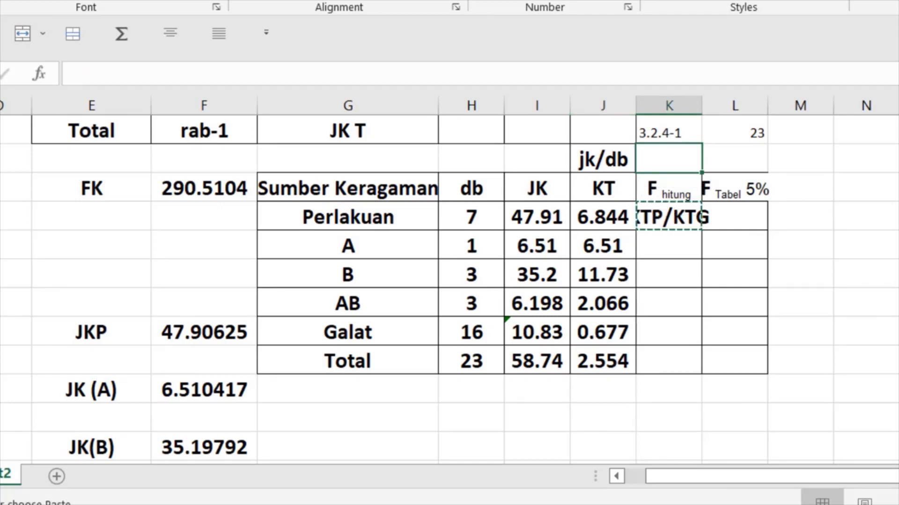
pyautogui.hotkey('ctrl', 'v')
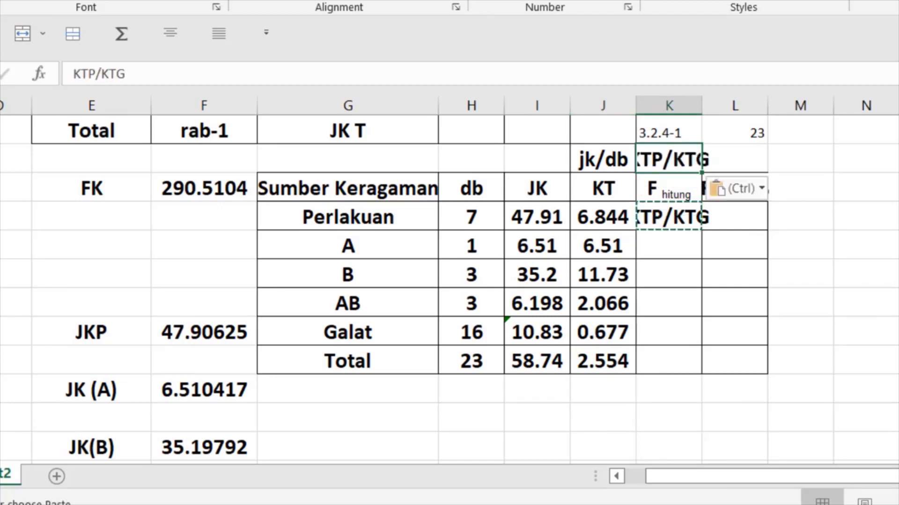
# Clear the KTP/KTG text from K22 in the Perlakuan row of the F hitung column
pyautogui.click(653, 214)
pyautogui.write('=')
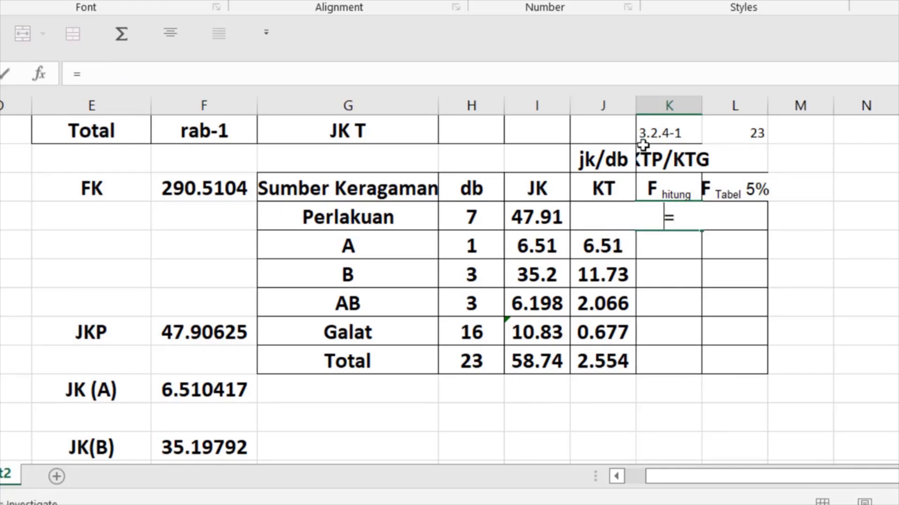
pyautogui.write('=')
pyautogui.click(865, 243)
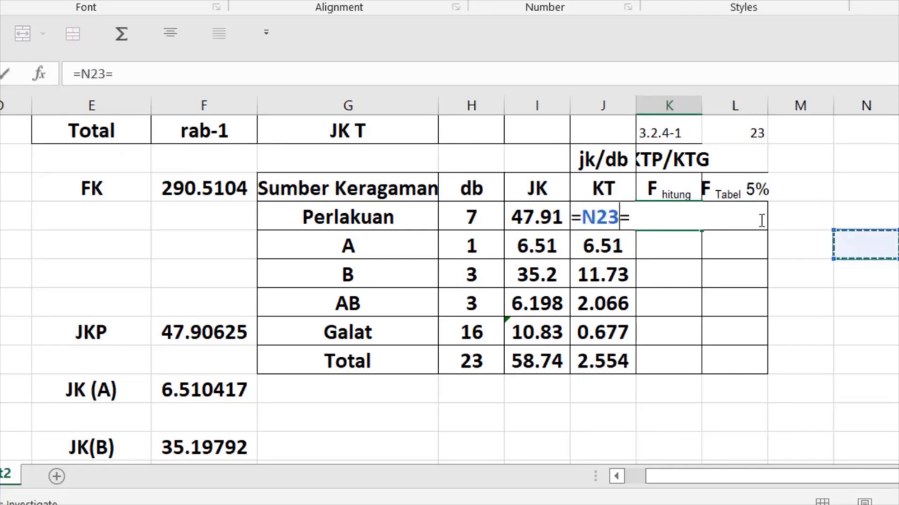
pyautogui.press('BackSpace')
pyautogui.press('BackSpace')
pyautogui.press('BackSpace')
pyautogui.press('Delete')
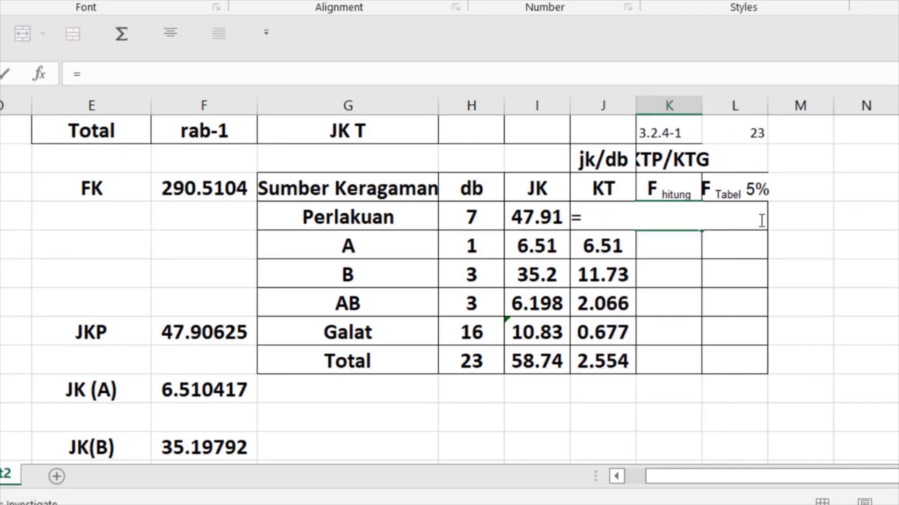
pyautogui.press('BackSpace')
pyautogui.press('Escape')
# Widen column J slightly and column K to about three times its width so the KTP/KTG note fits
pyautogui.click(598, 245)
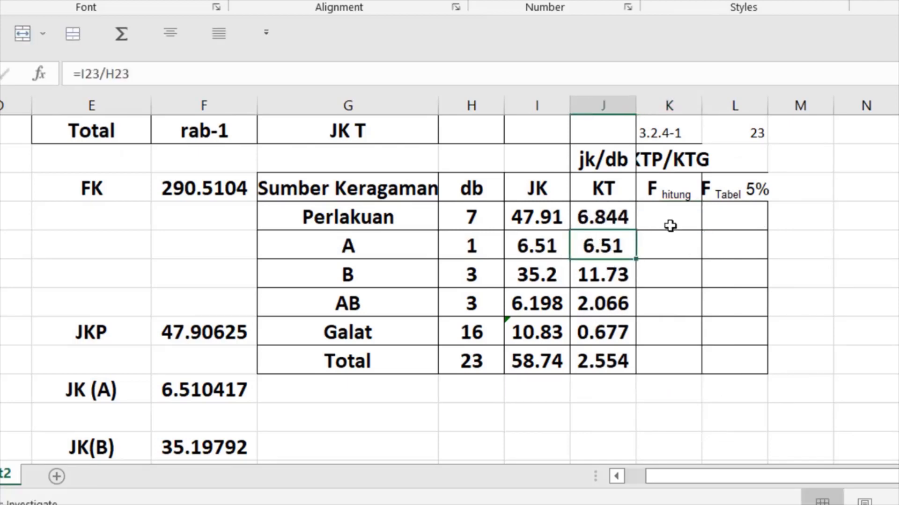
pyautogui.moveTo(636, 104); pyautogui.dragTo(656, 112)
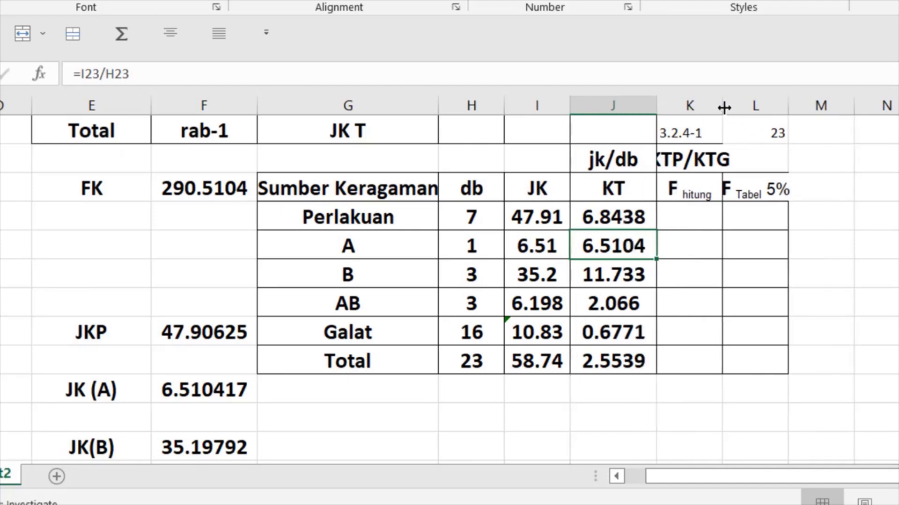
pyautogui.moveTo(724, 108); pyautogui.dragTo(863, 129)
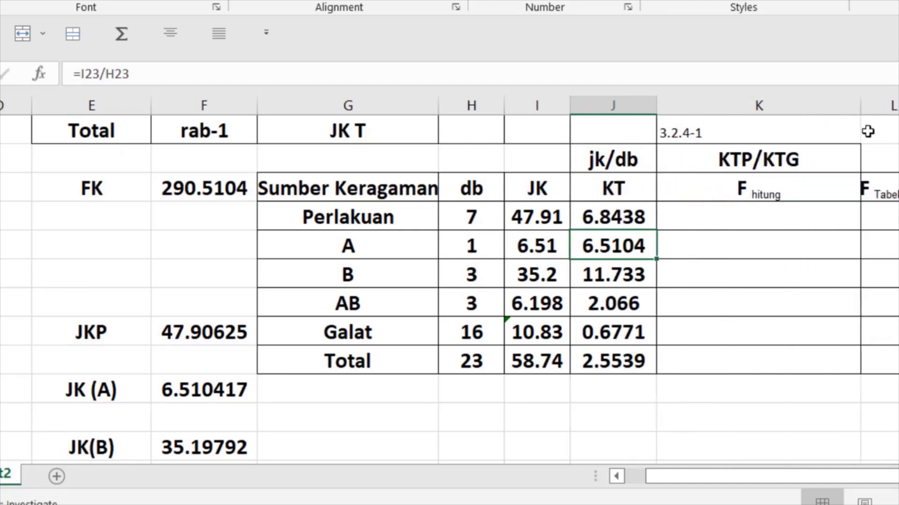
# Check which cells the Perlakuan KT formula in J22 refers to, leaving the formula as it is
pyautogui.click(622, 213)
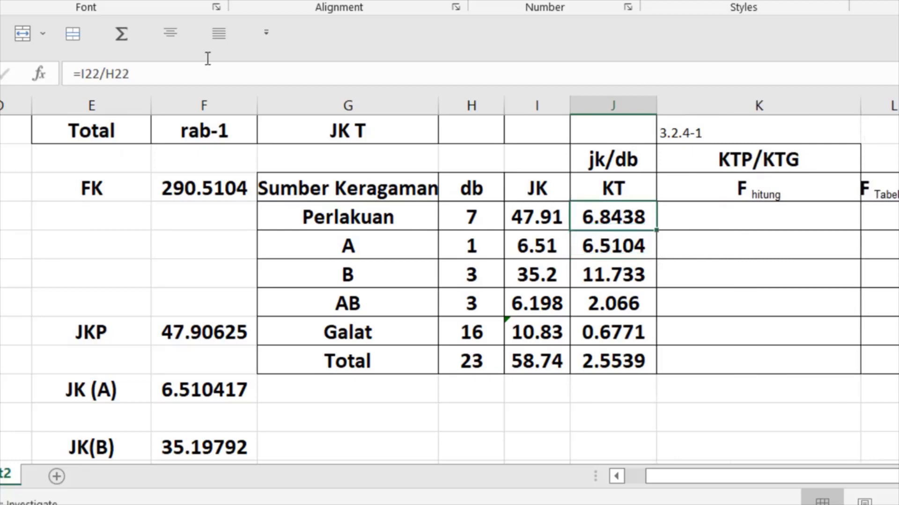
pyautogui.click(111, 74)
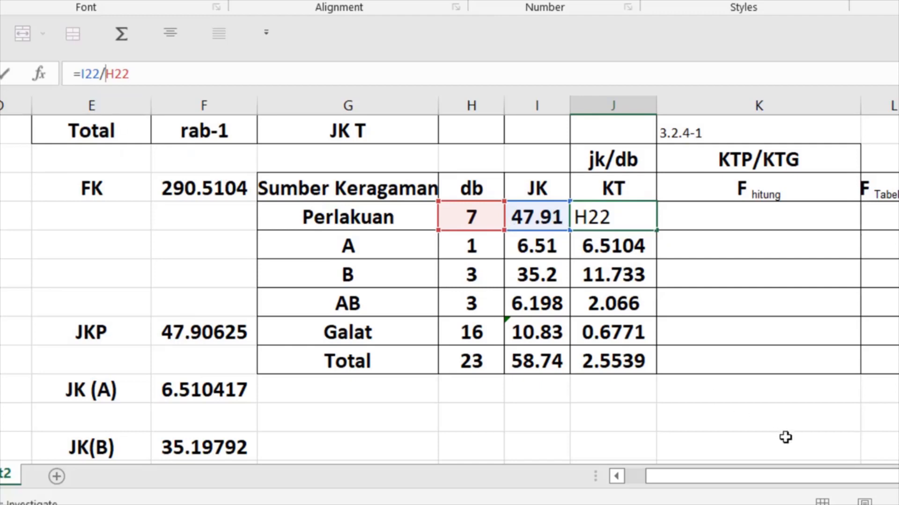
pyautogui.press('Return')
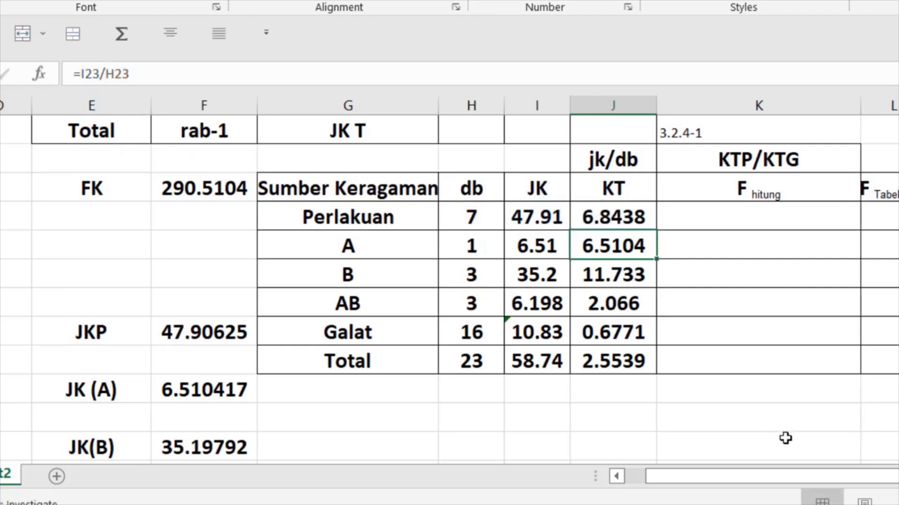
# Calculate F hitung for Perlakuan in K22 by dividing its KT by the Galat KT, =J22/J26
pyautogui.click(795, 221)
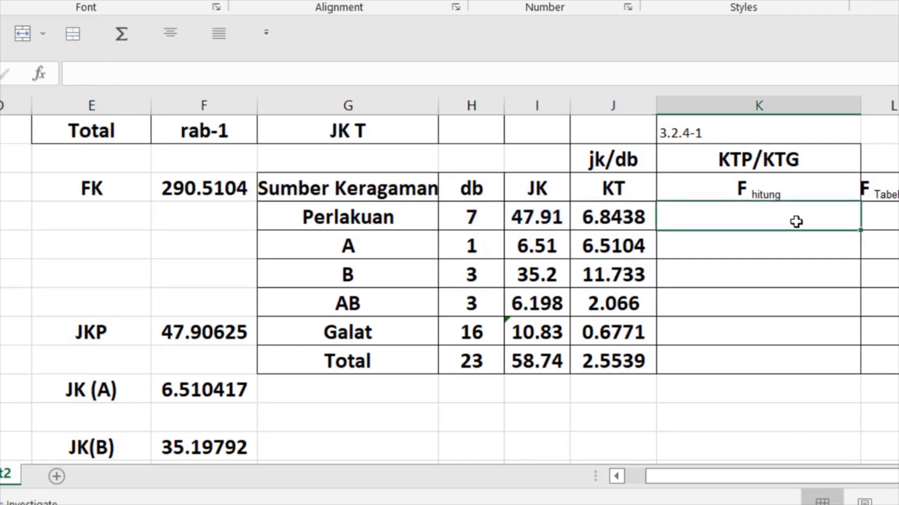
pyautogui.write('=')
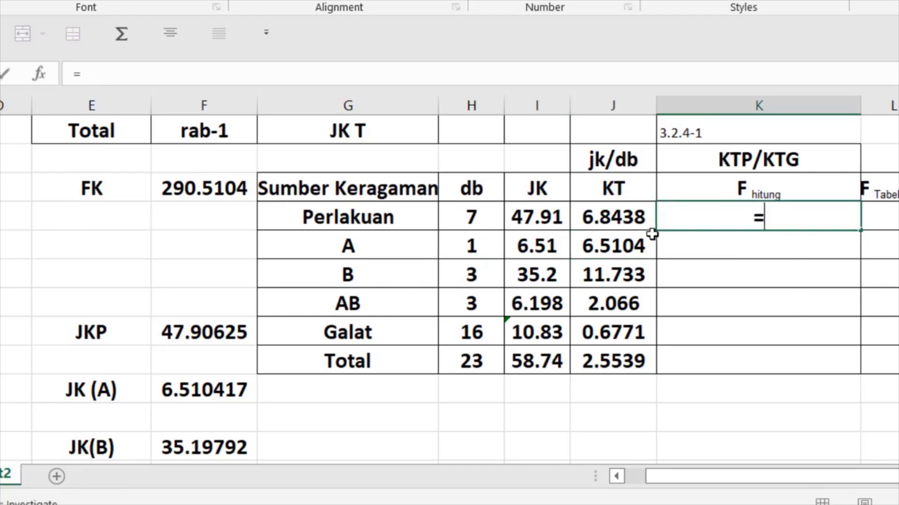
pyautogui.click(626, 217)
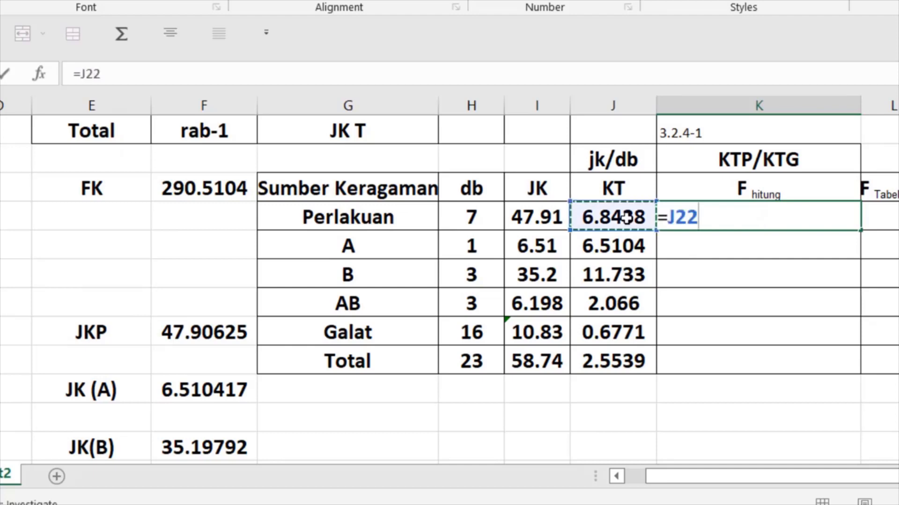
pyautogui.write('/')
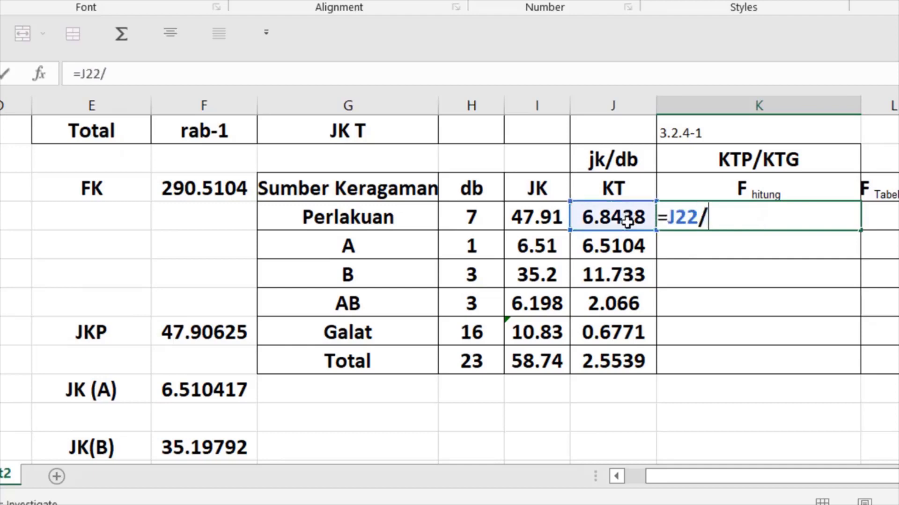
pyautogui.click(625, 332)
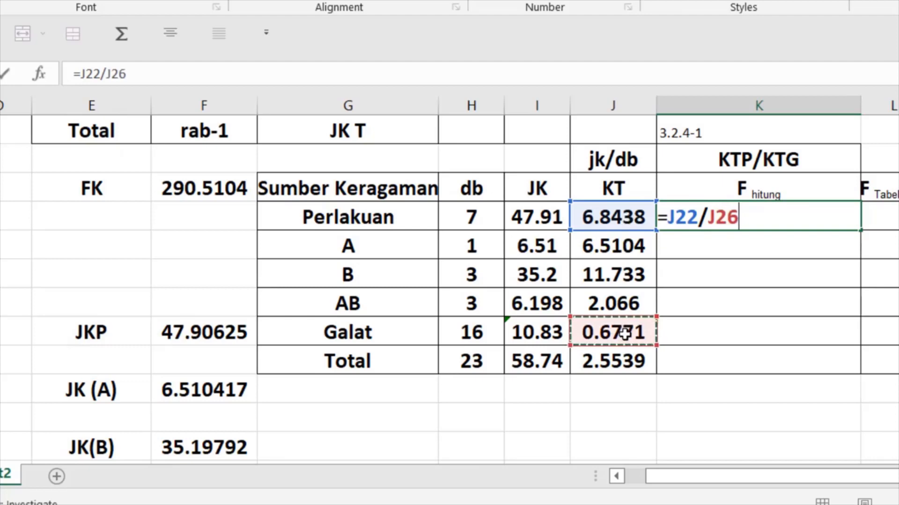
pyautogui.press('Return')
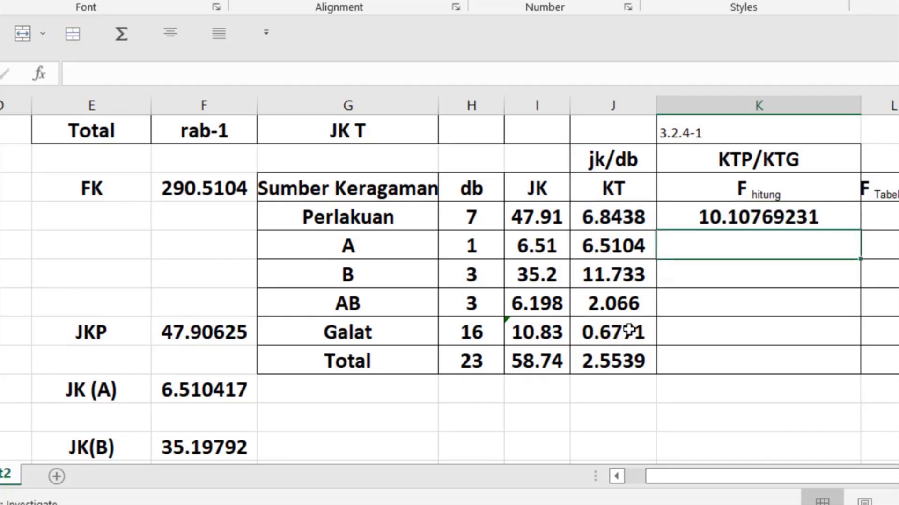
# Calculate F hitung for factor A in K23 with the formula =J23/J26
pyautogui.write('=')
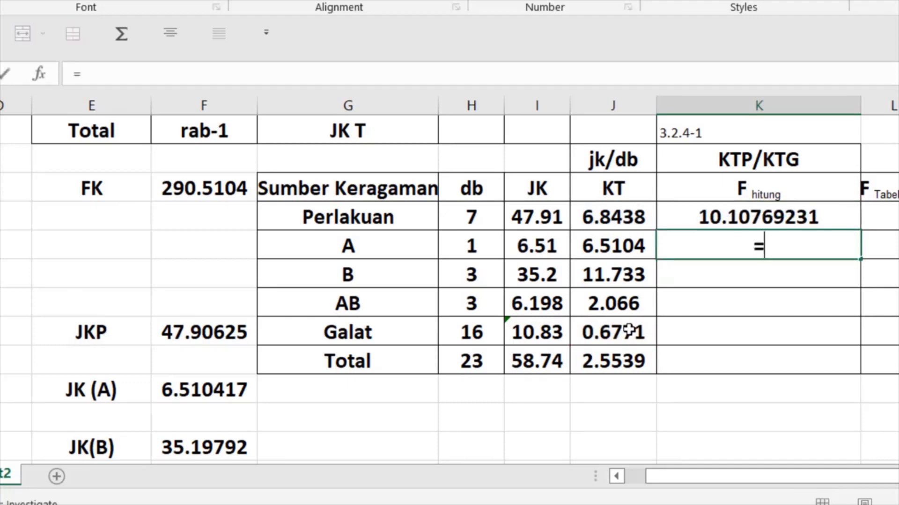
pyautogui.click(599, 253)
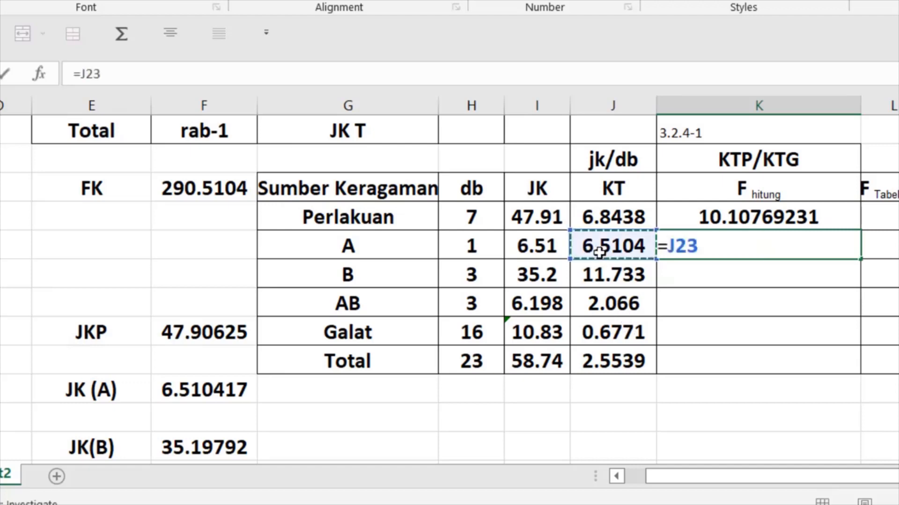
pyautogui.write('/')
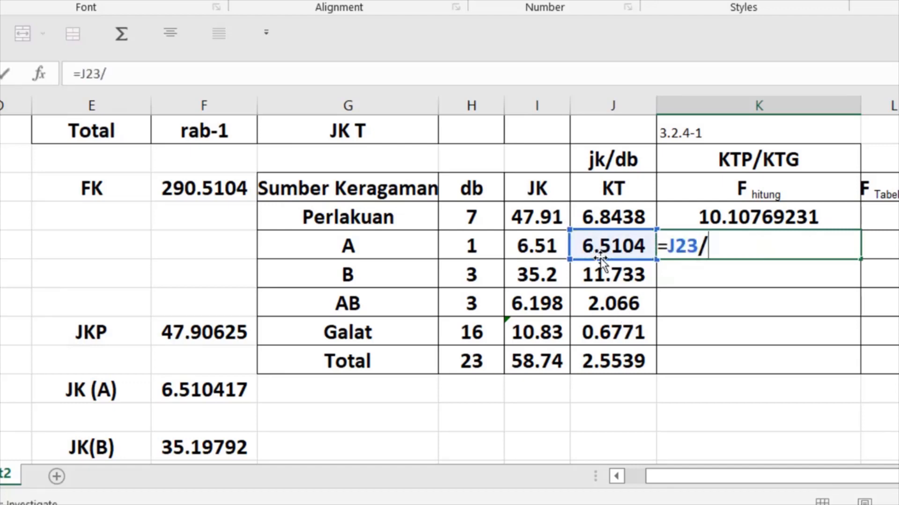
pyautogui.click(629, 332)
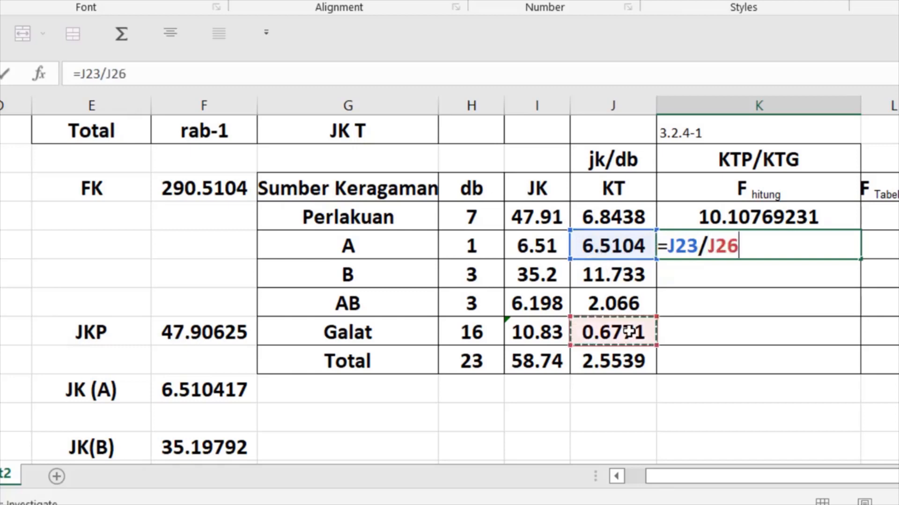
pyautogui.press('Return')
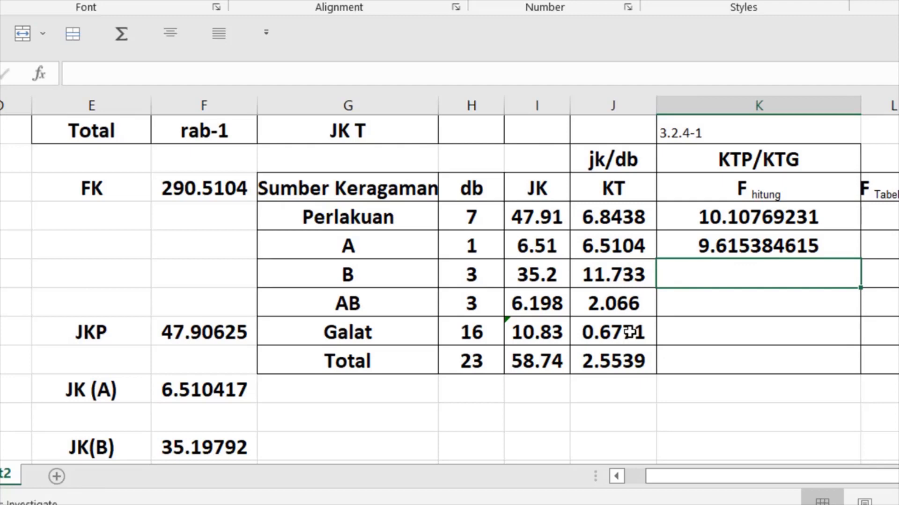
# Calculate F hitung for factor B in K24 with the formula =J24/J26
pyautogui.write('=')
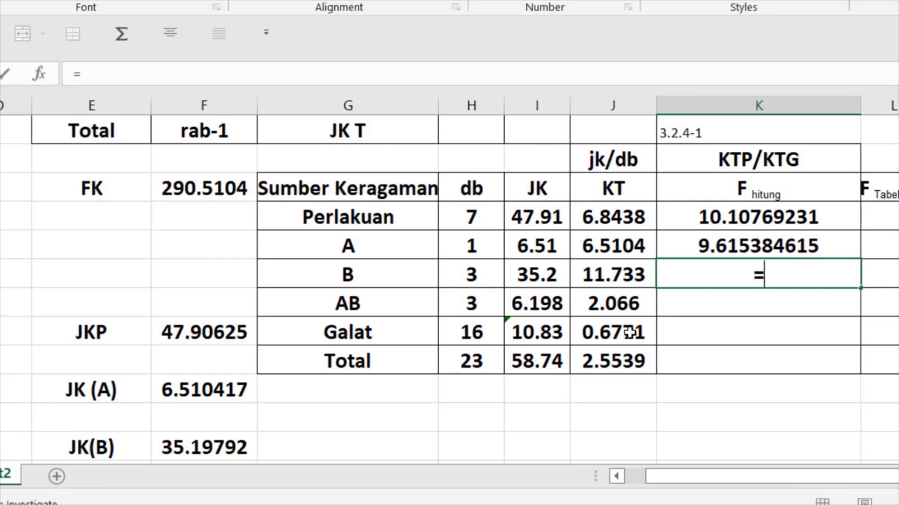
pyautogui.click(633, 270)
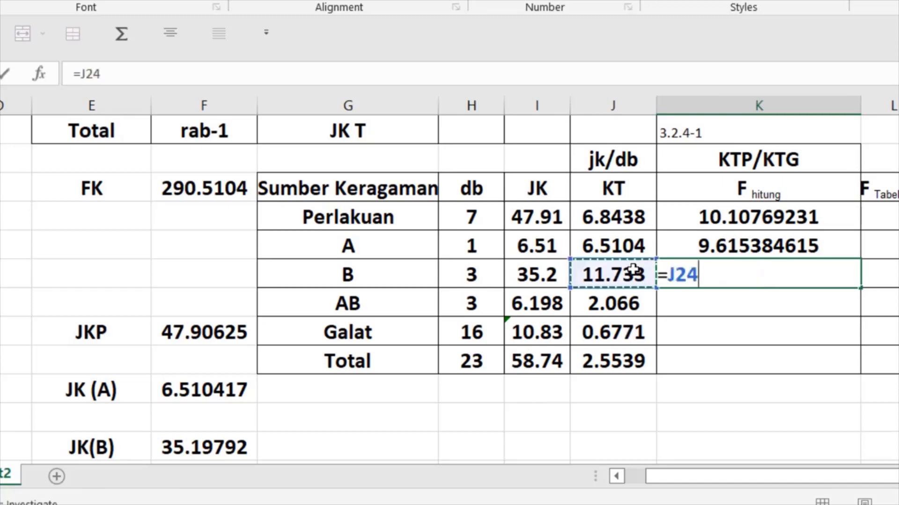
pyautogui.write('/')
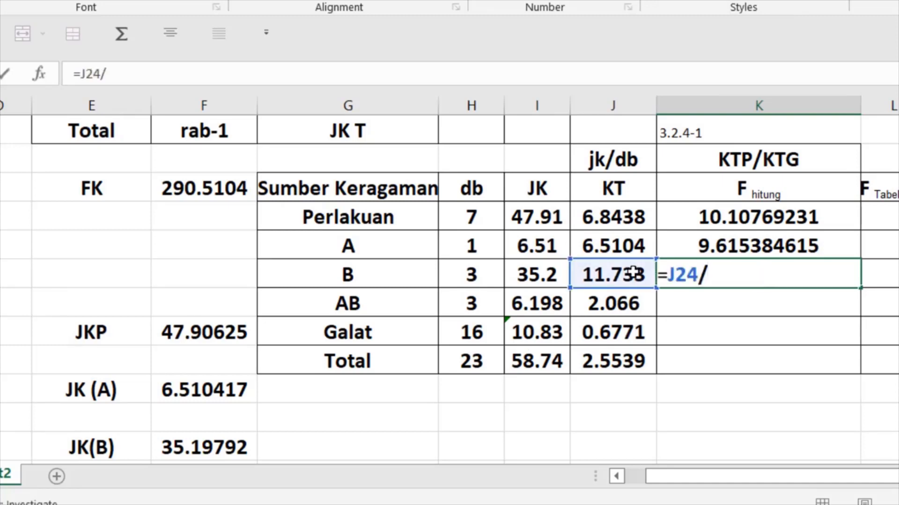
pyautogui.click(617, 332)
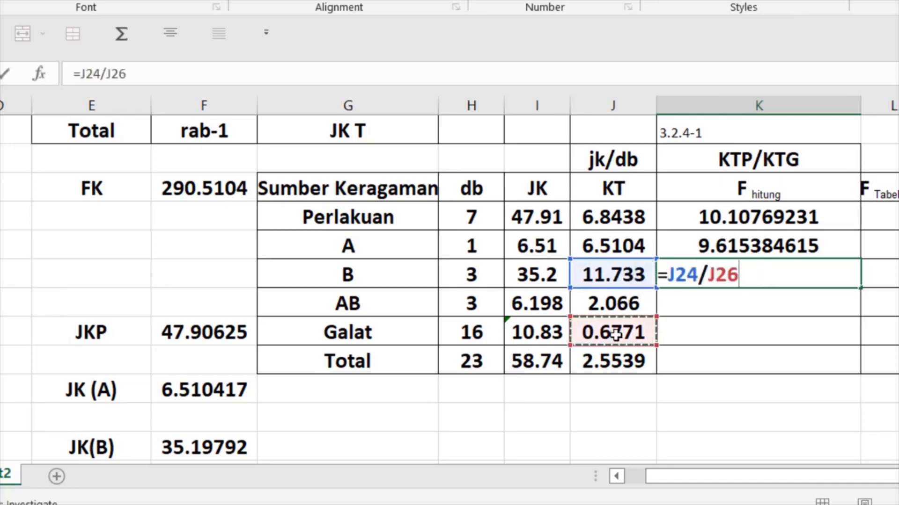
pyautogui.press('Return')
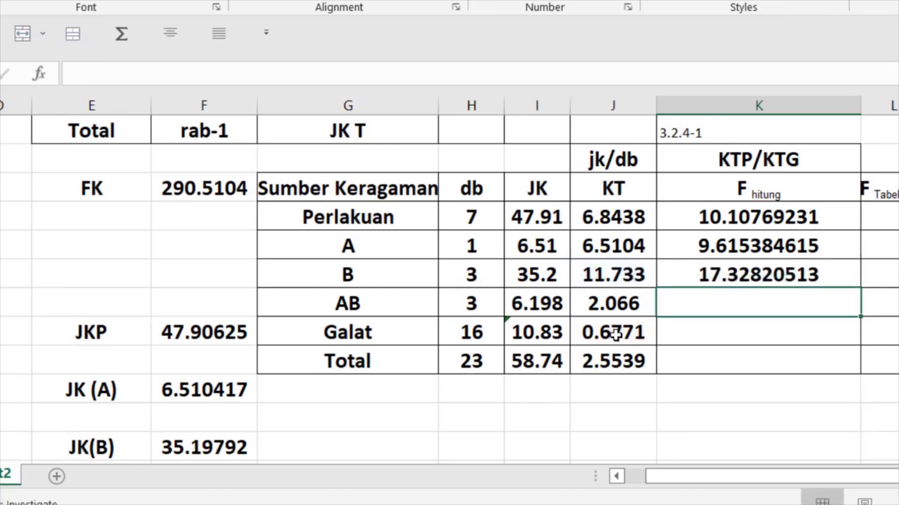
# Calculate F hitung for the AB interaction in K25 with the formula =J25/J26
pyautogui.press('F2')
pyautogui.write('=')
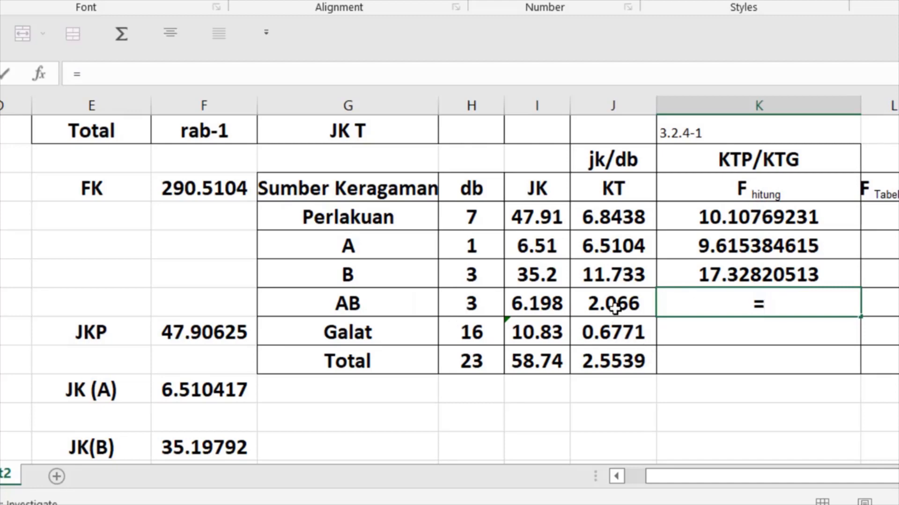
pyautogui.click(614, 307)
pyautogui.write('/')
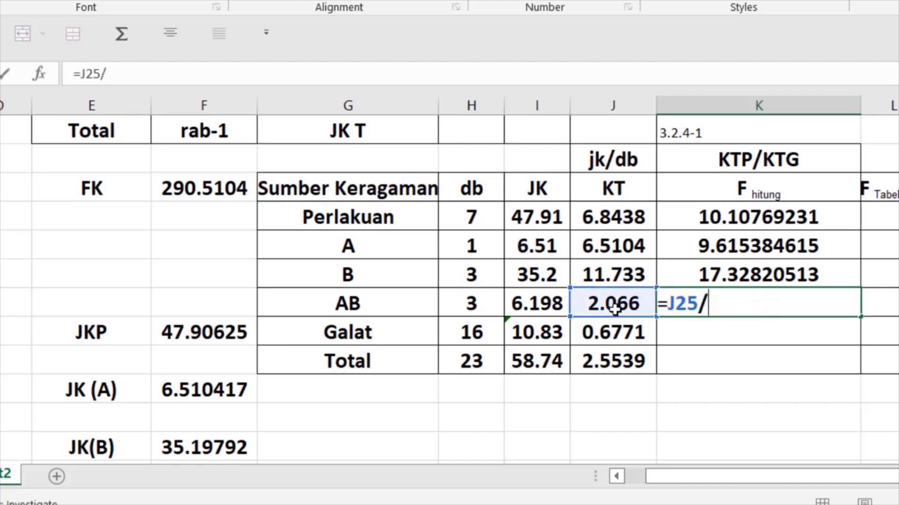
pyautogui.click(613, 337)
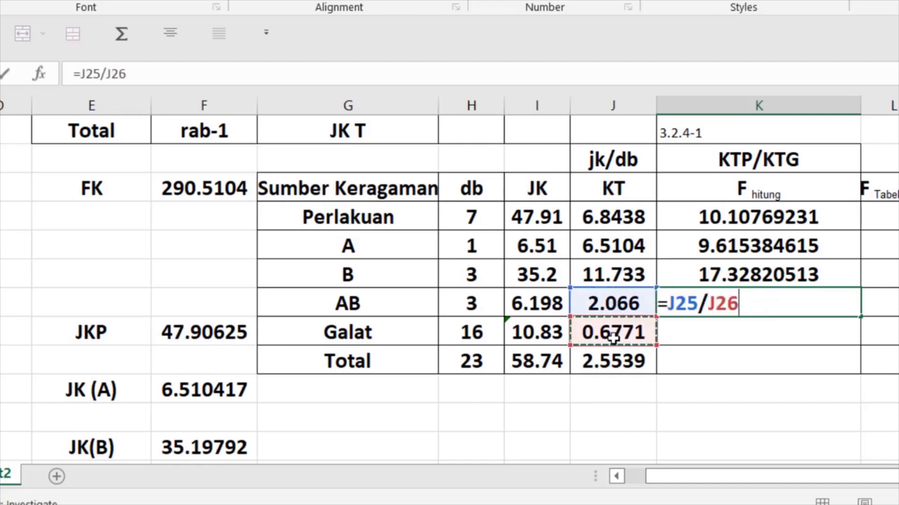
pyautogui.press('Return')
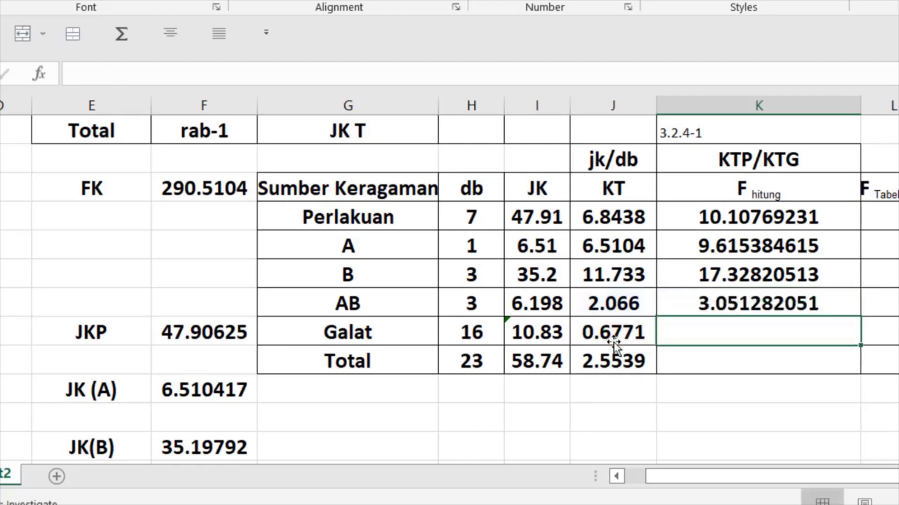
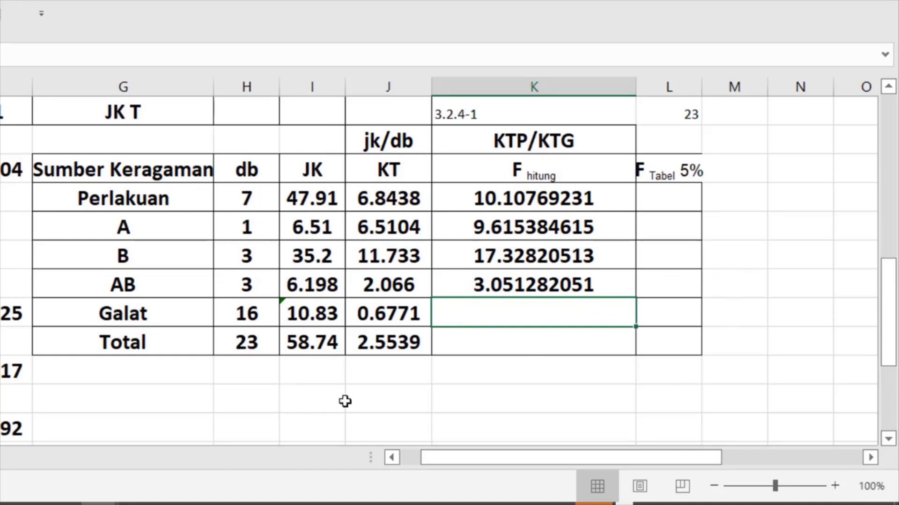
# Add two notes below the ANOVA table: DB? in K29 and DBG in J30
pyautogui.press('Down')
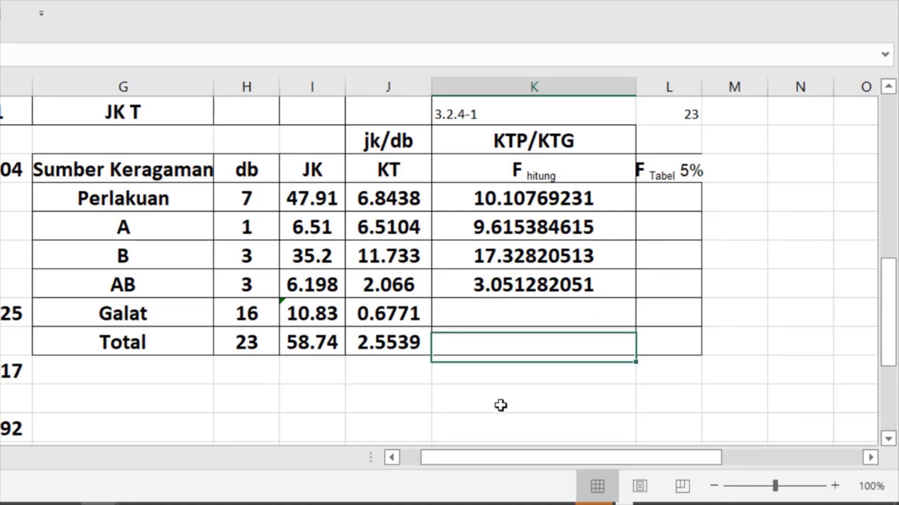
pyautogui.press('Down')
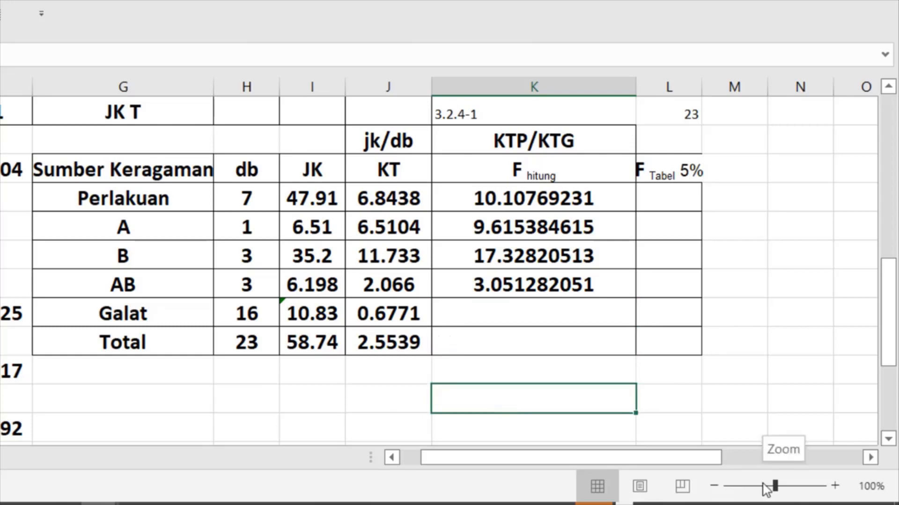
pyautogui.write('D')
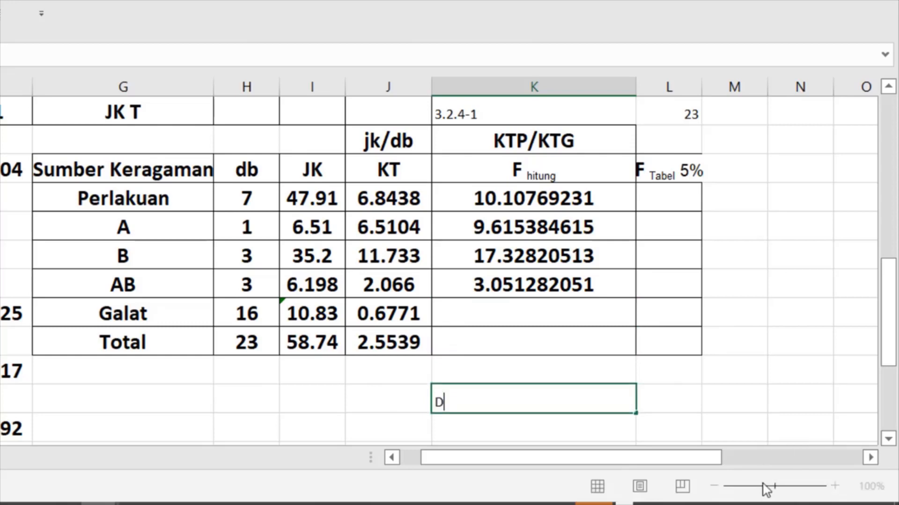
pyautogui.write('B?')
pyautogui.click(380, 425)
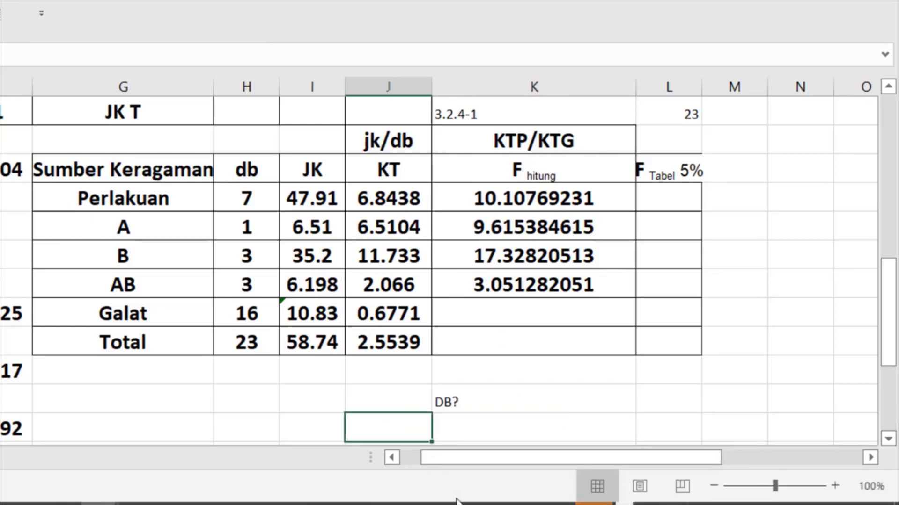
pyautogui.write('D ')
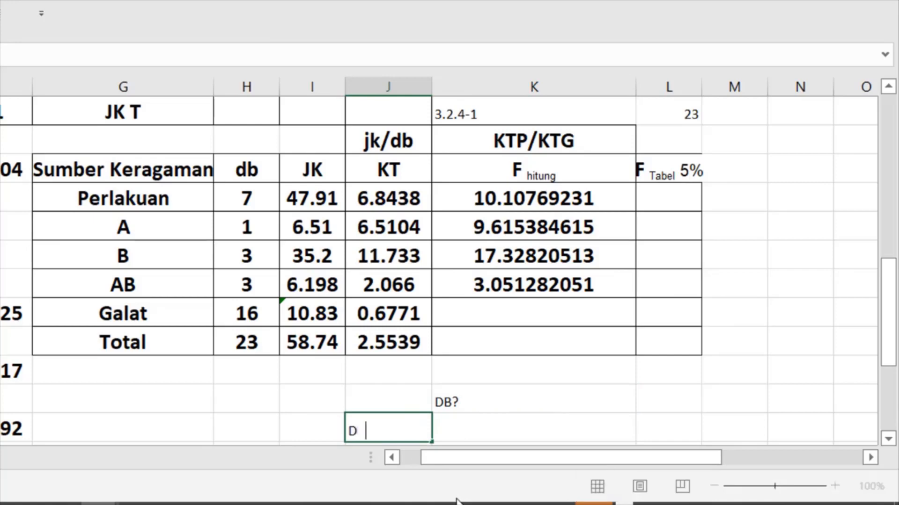
pyautogui.write('G')
pyautogui.click(661, 395)
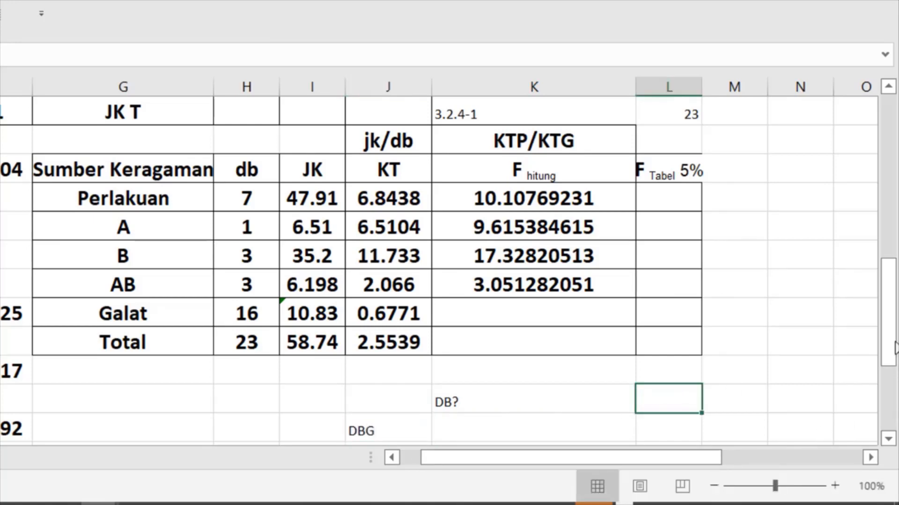
# Note the degrees-of-freedom pair 7;16 for Perlakuan in M22, beside the F Tabel 5% column
pyautogui.moveTo(894, 353)
pyautogui.mouseDown()
pyautogui.moveTo(896, 369)
pyautogui.moveTo(896, 355)
pyautogui.mouseUp()
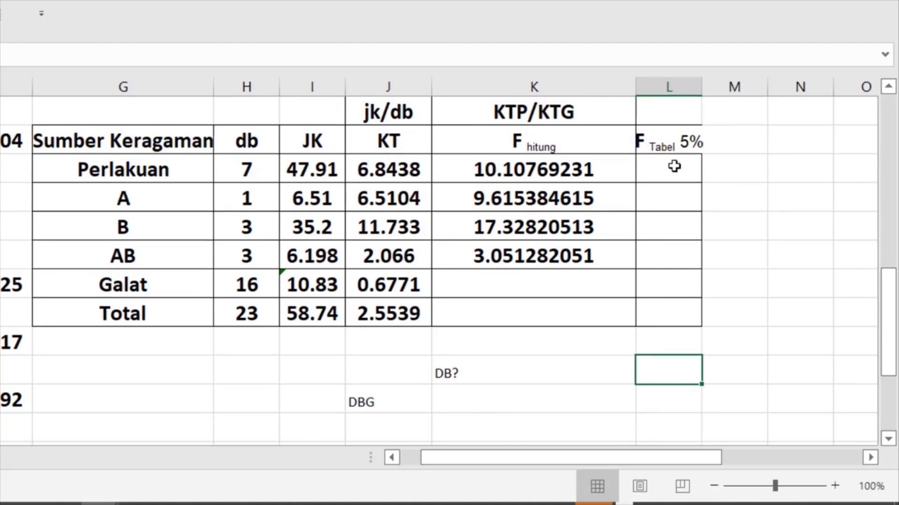
pyautogui.click(729, 173)
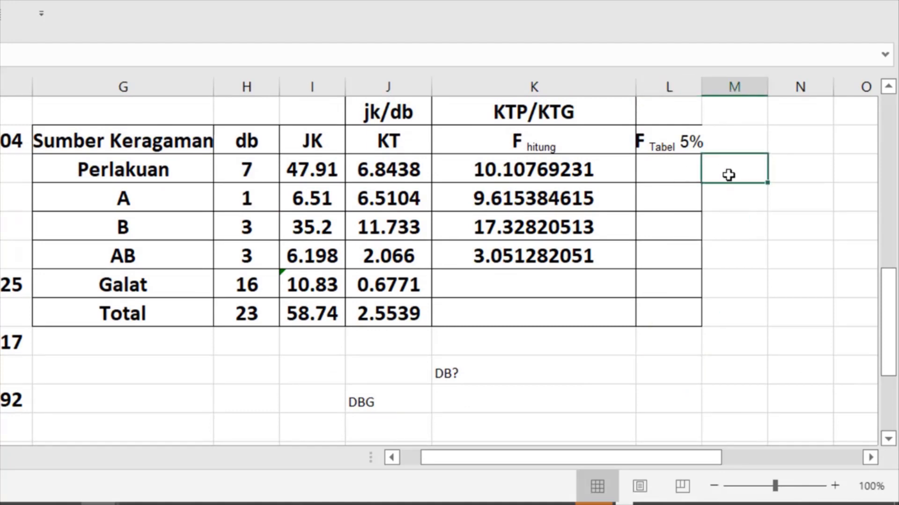
pyautogui.write('7')
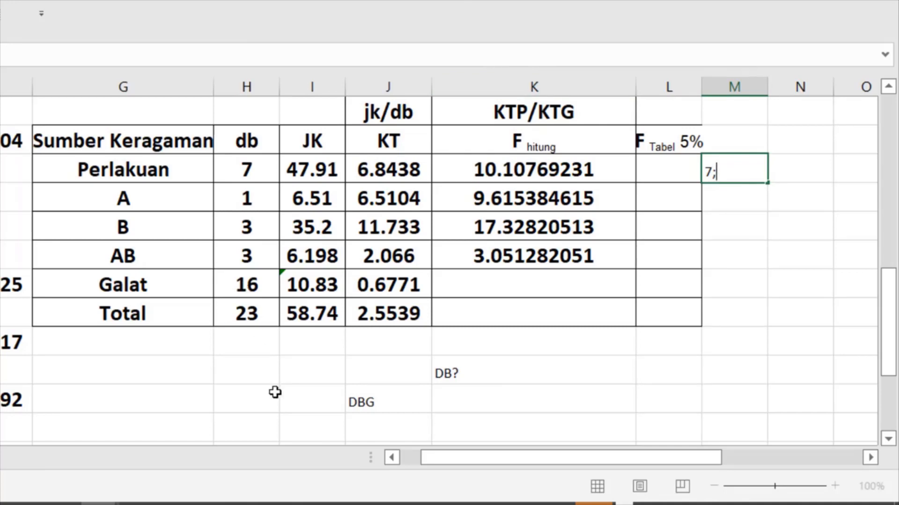
pyautogui.write('16')
pyautogui.click(778, 358)
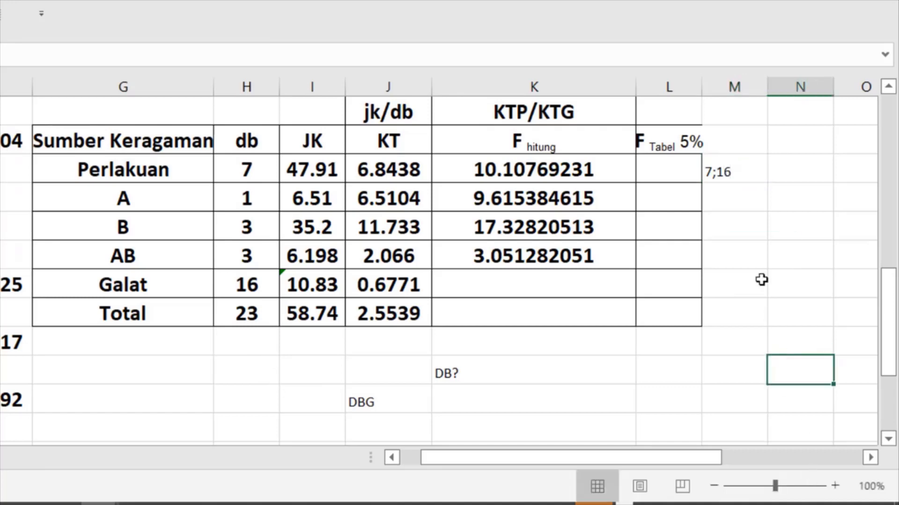
# Note the degrees-of-freedom pair 1;16 for factor A in M23
pyautogui.click(742, 195)
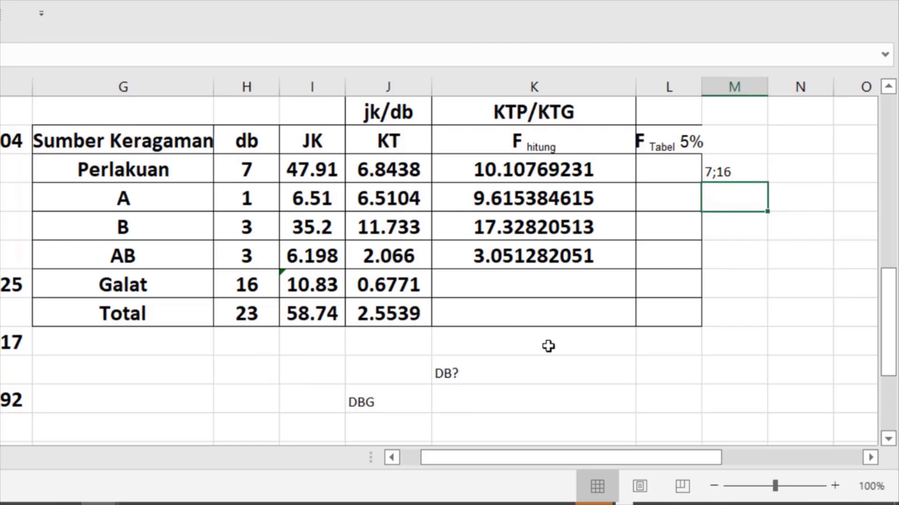
pyautogui.write('1;')
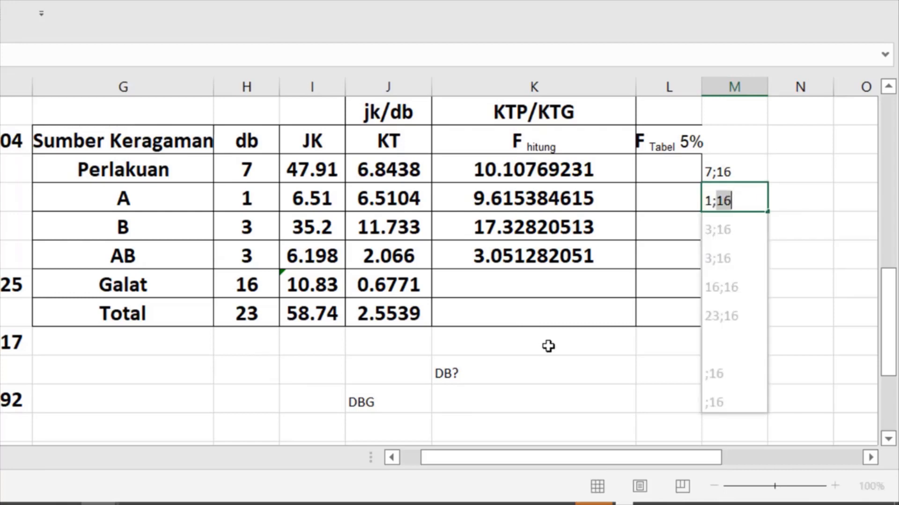
pyautogui.write('16')
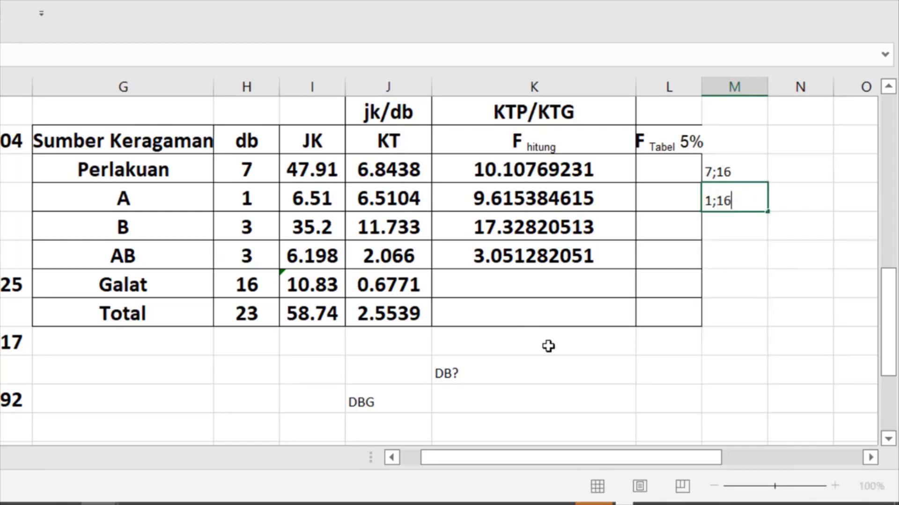
pyautogui.press('Return')
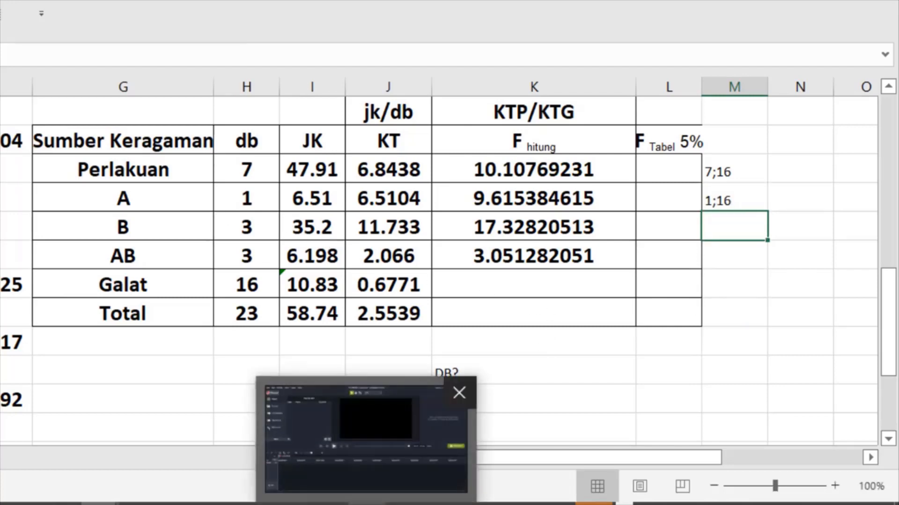
# Note the degrees-of-freedom pair 3;16 for factor B in M24 and for the AB interaction in M25
pyautogui.write('3;1')
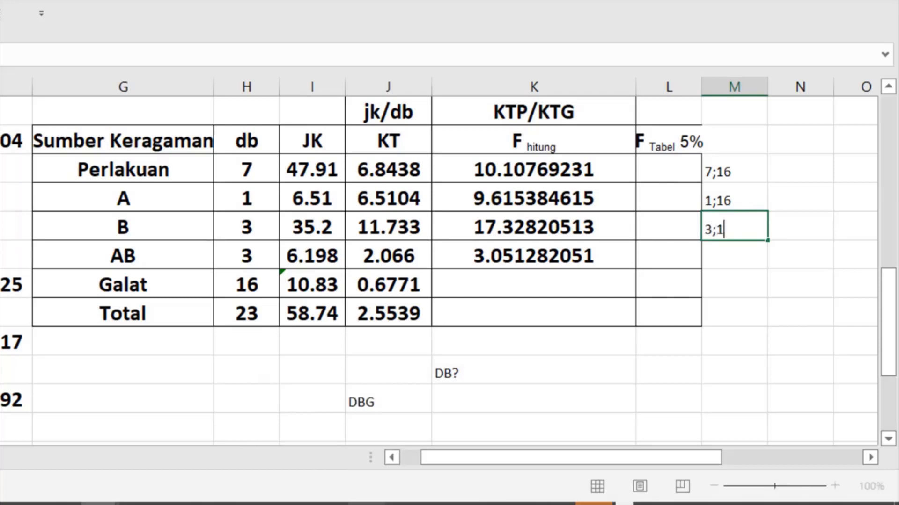
pyautogui.write('6')
pyautogui.press('Return')
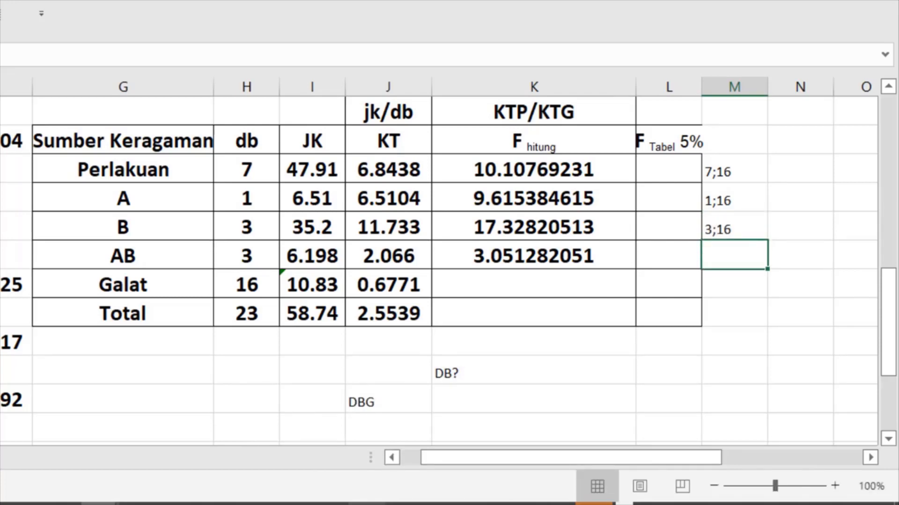
pyautogui.write('3')
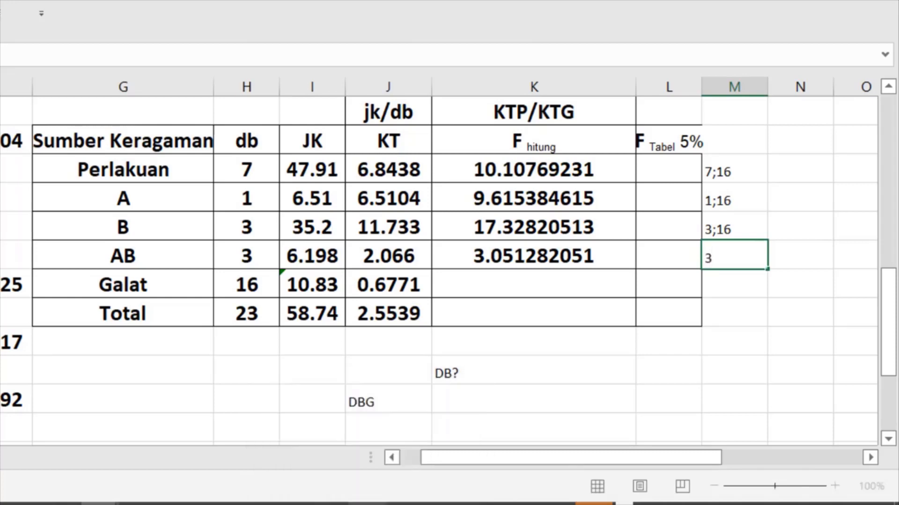
pyautogui.write(';16')
pyautogui.press('Return')
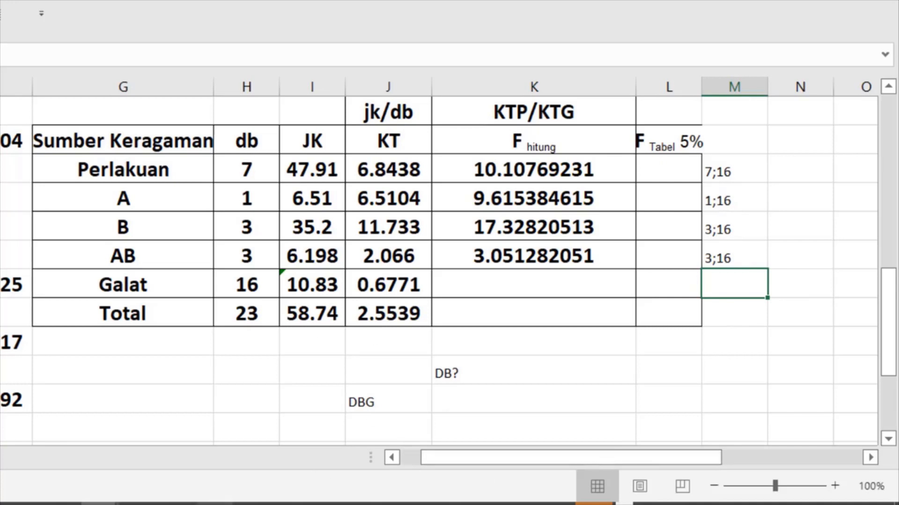
# Switch to the file manager and open the f_table_0_05 PDF from the RBL folder
pyautogui.click(2, 504)
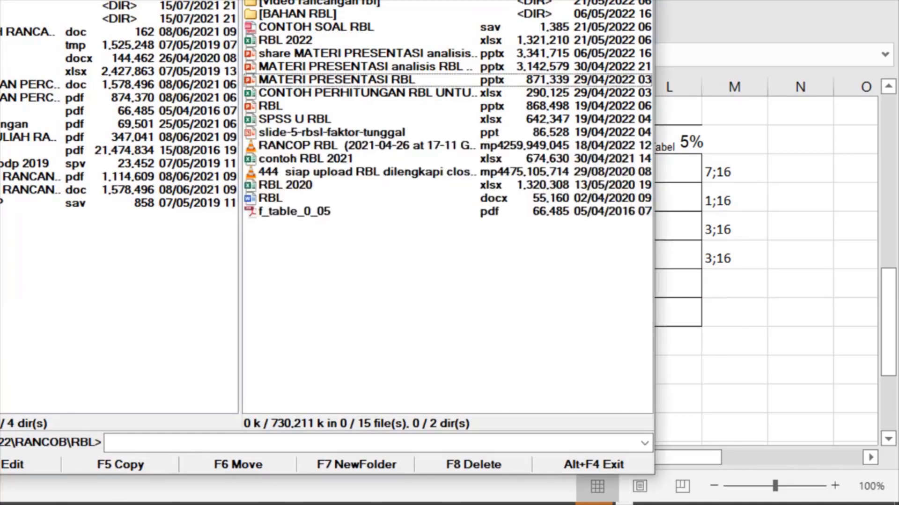
pyautogui.click(322, 213)
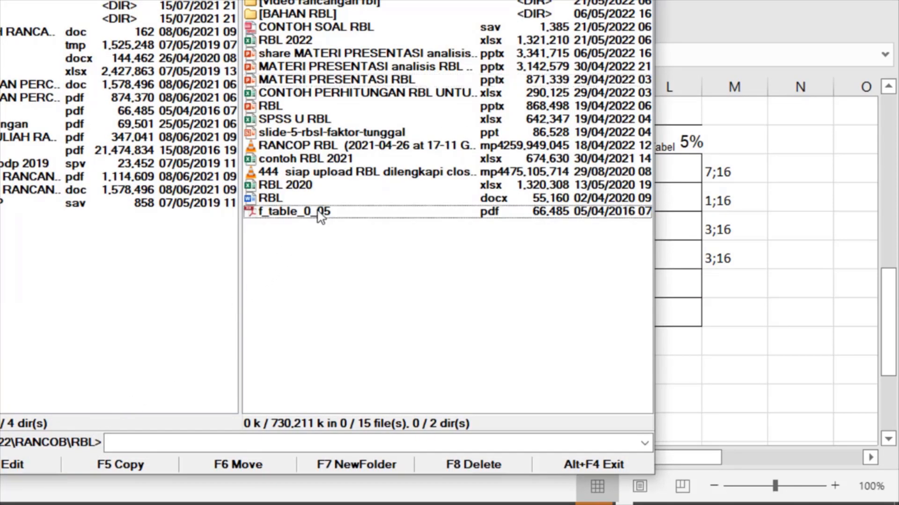
pyautogui.doubleClick(320, 212)
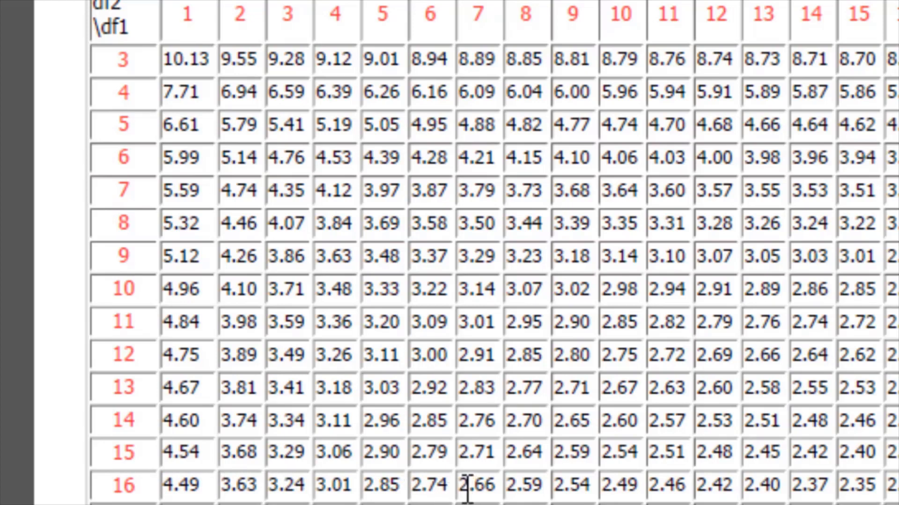
# Copy the F value 2.66 for df1 7 and df2 16 from the PDF table into Excel cell L22 for Perlakuan
pyautogui.moveTo(460, 485); pyautogui.dragTo(493, 488)
pyautogui.hotkey('ctrl', 'c')
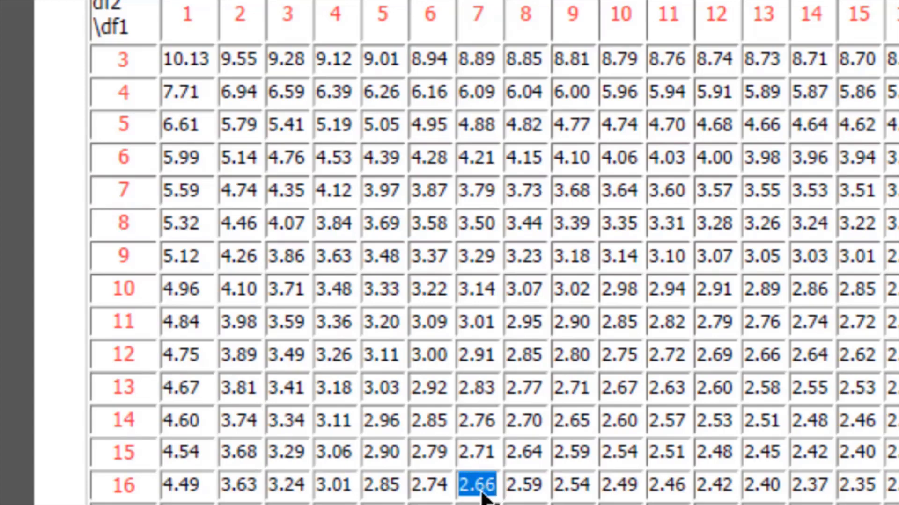
pyautogui.rightClick(483, 497)
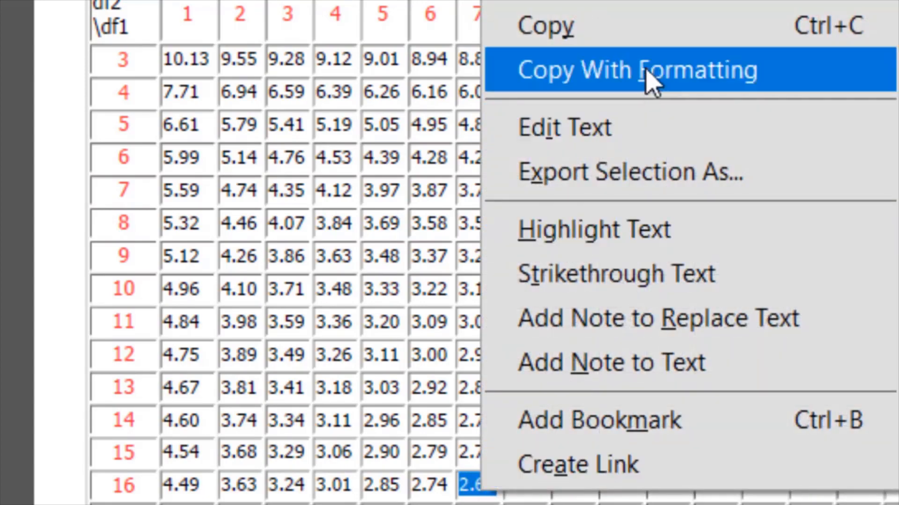
pyautogui.click(652, 28)
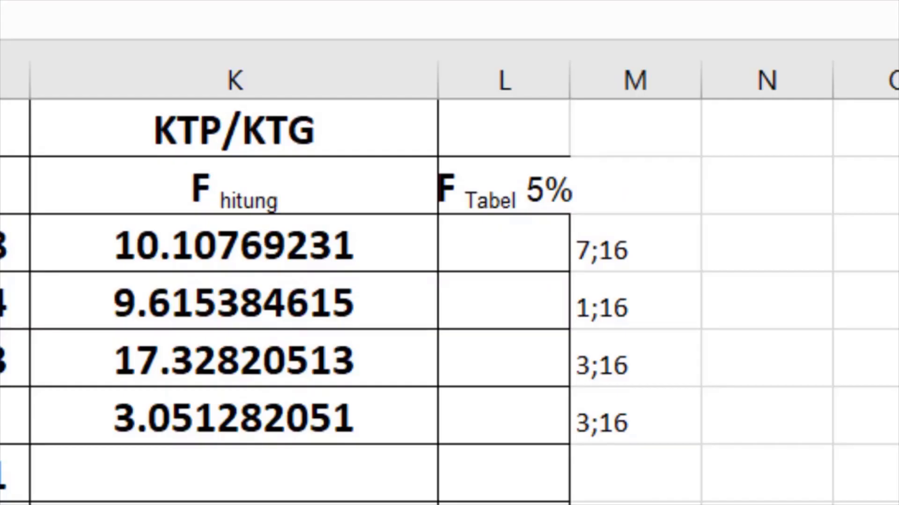
pyautogui.click(495, 262)
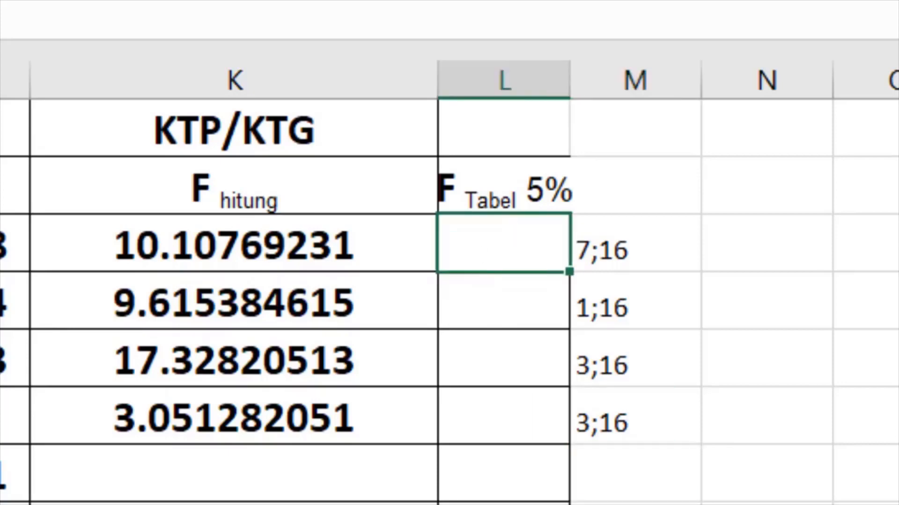
pyautogui.hotkey('ctrl', 'v')
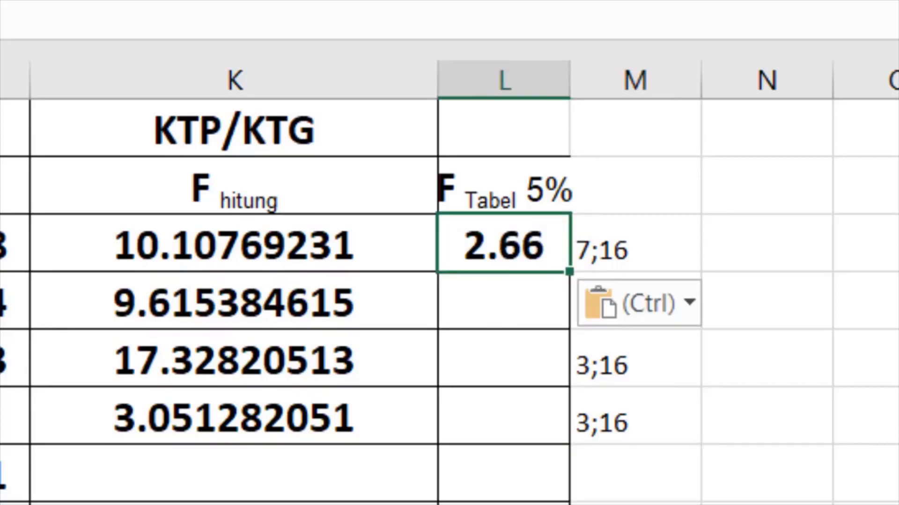
pyautogui.press('Escape')
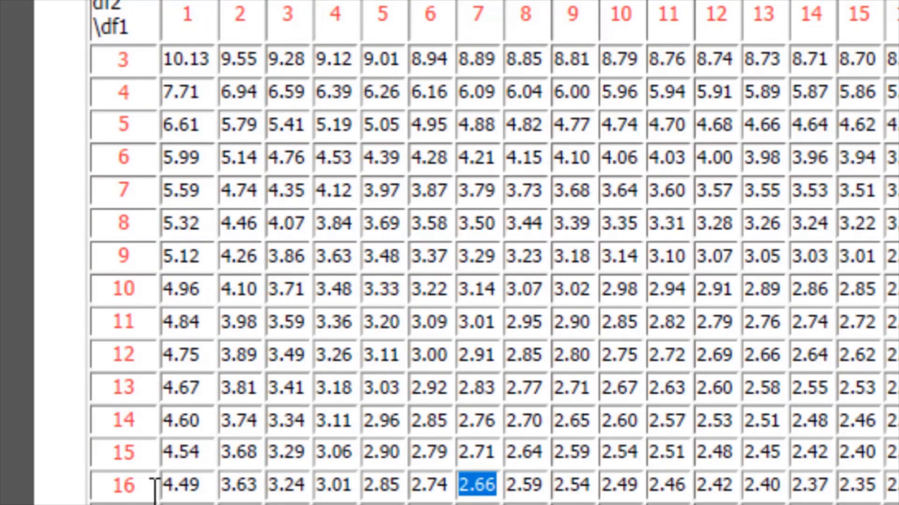
# Copy the F value 4.49 for df1 1 and df2 16 from the PDF table into Excel cell L23 for factor A
pyautogui.moveTo(161, 487); pyautogui.dragTo(199, 489)
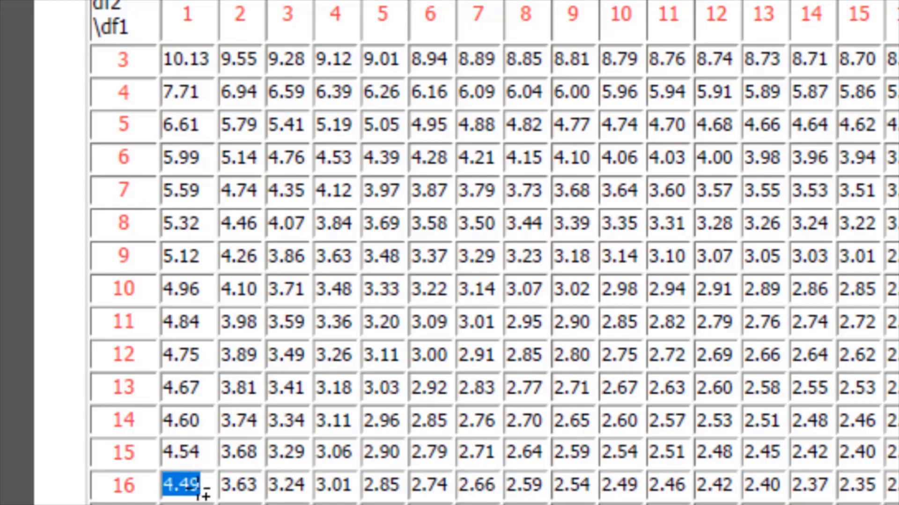
pyautogui.rightClick(189, 489)
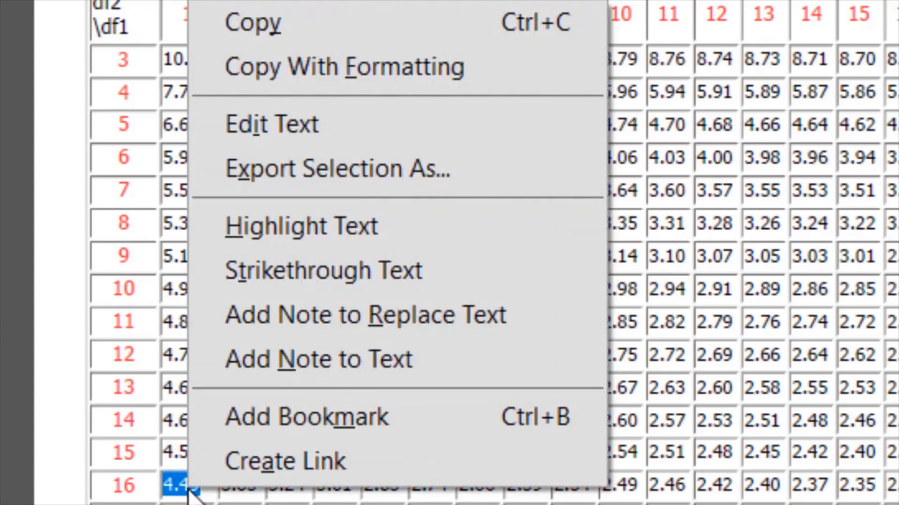
pyautogui.click(347, 29)
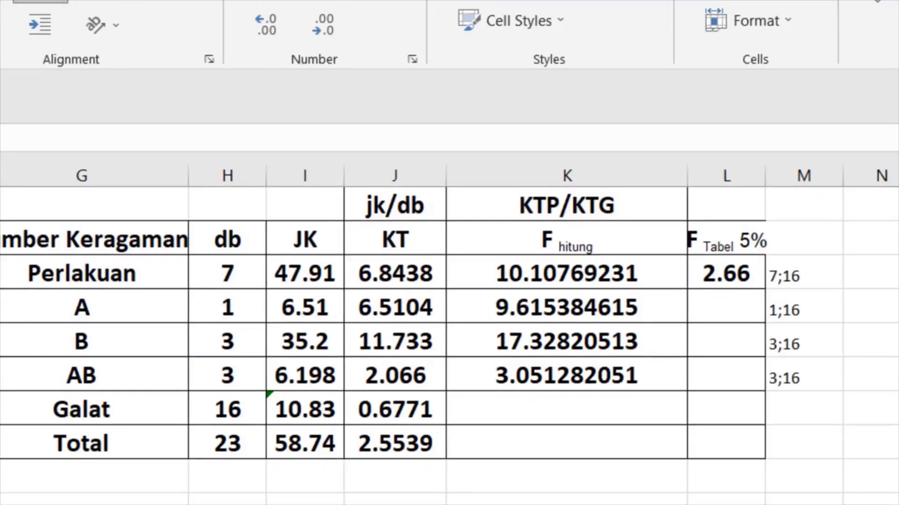
pyautogui.click(725, 273)
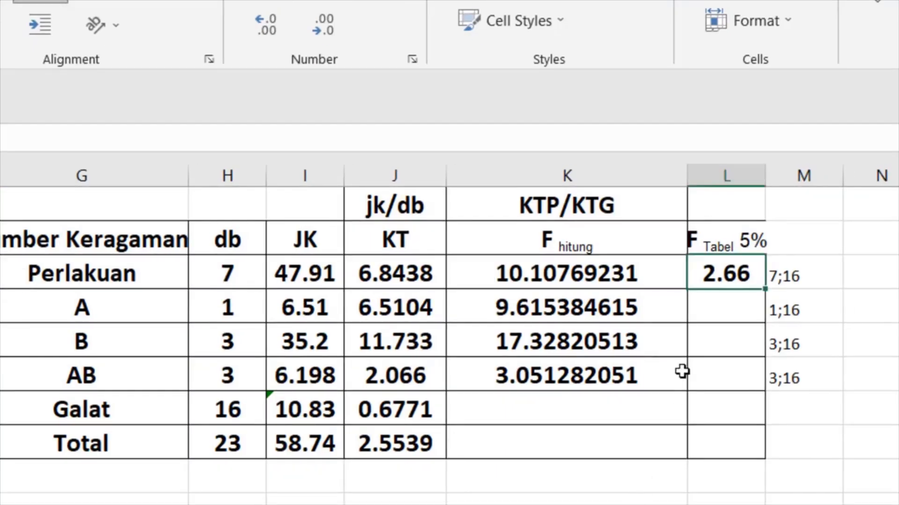
pyautogui.click(725, 311)
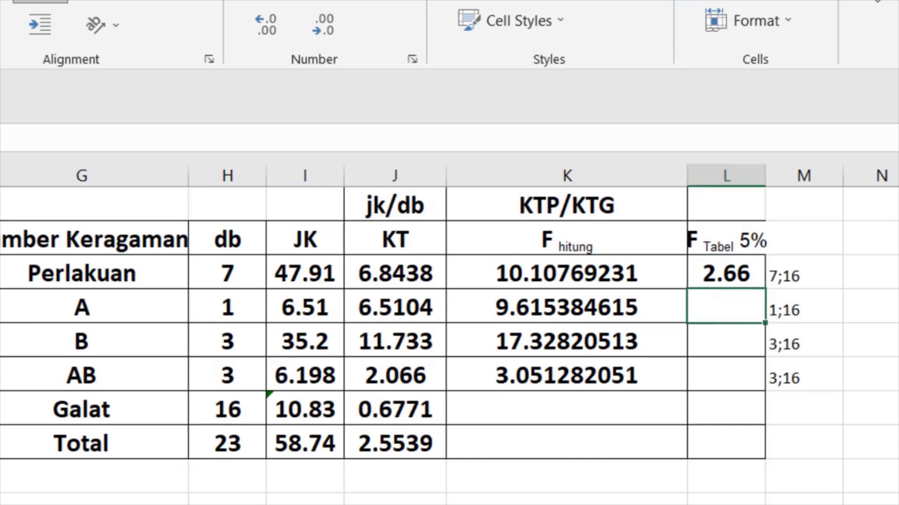
pyautogui.hotkey('ctrl', 'v')
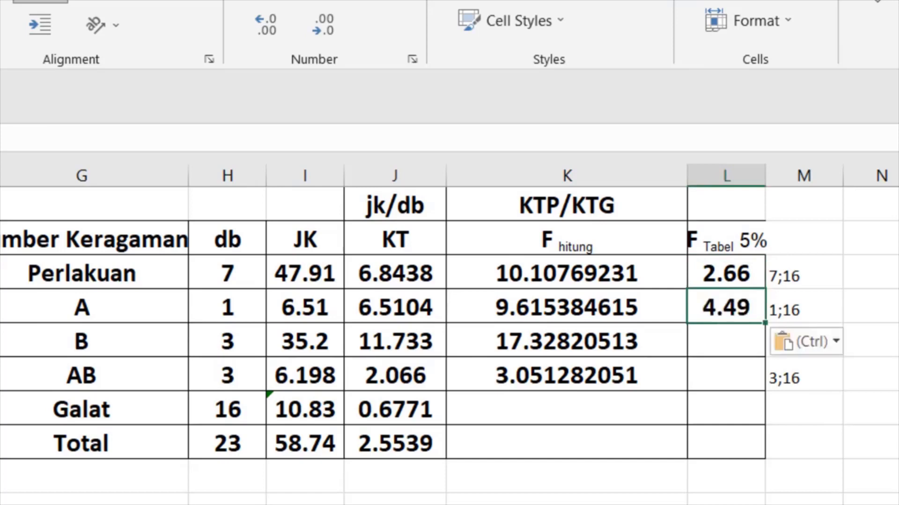
# Copy the F value 3.24 for df1 3 and df2 16 from the PDF table into Excel cell L24 for factor B
pyautogui.click(713, 349)
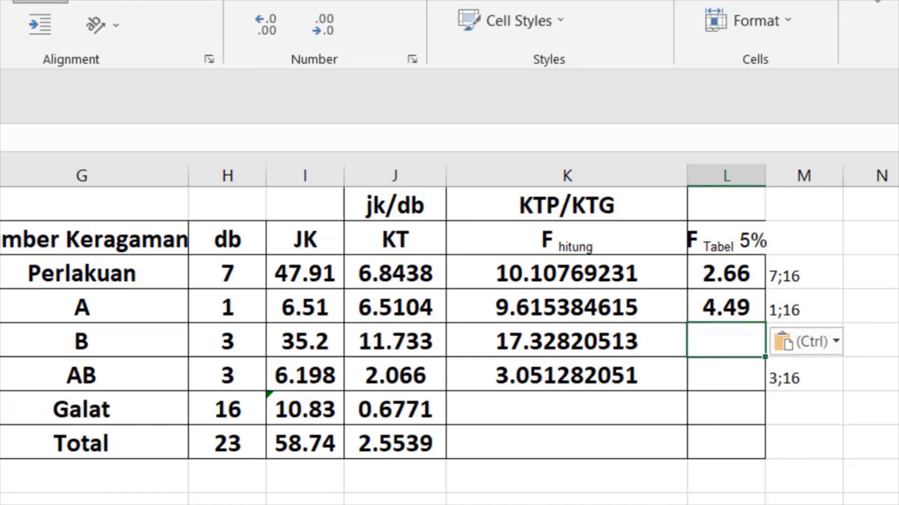
pyautogui.click(232, 504)
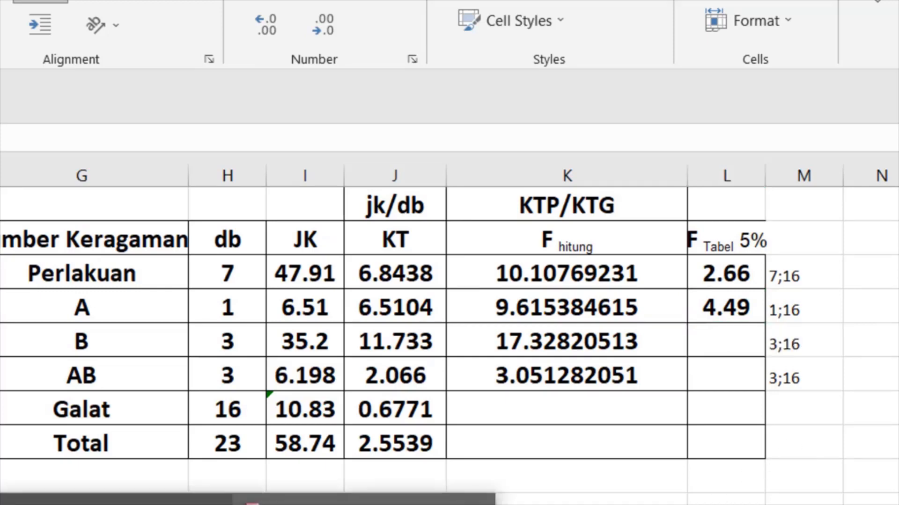
pyautogui.click(363, 504)
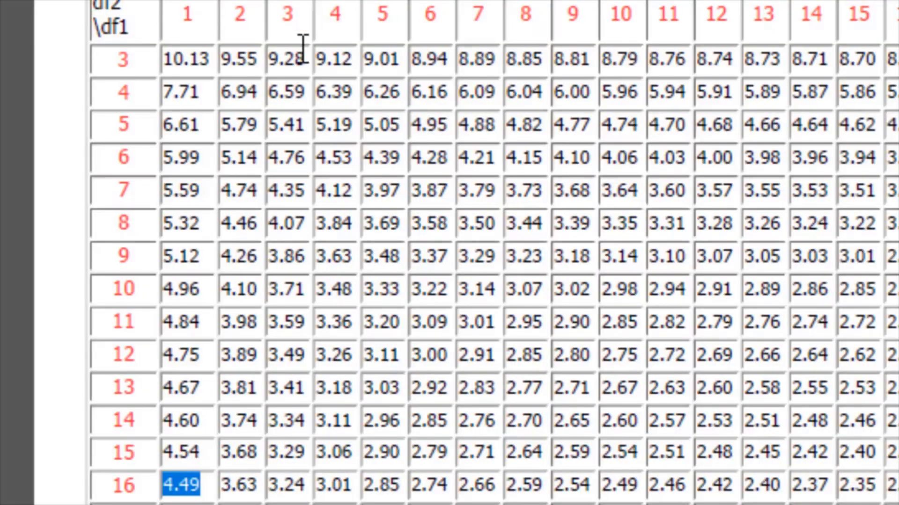
pyautogui.moveTo(271, 484); pyautogui.dragTo(307, 487)
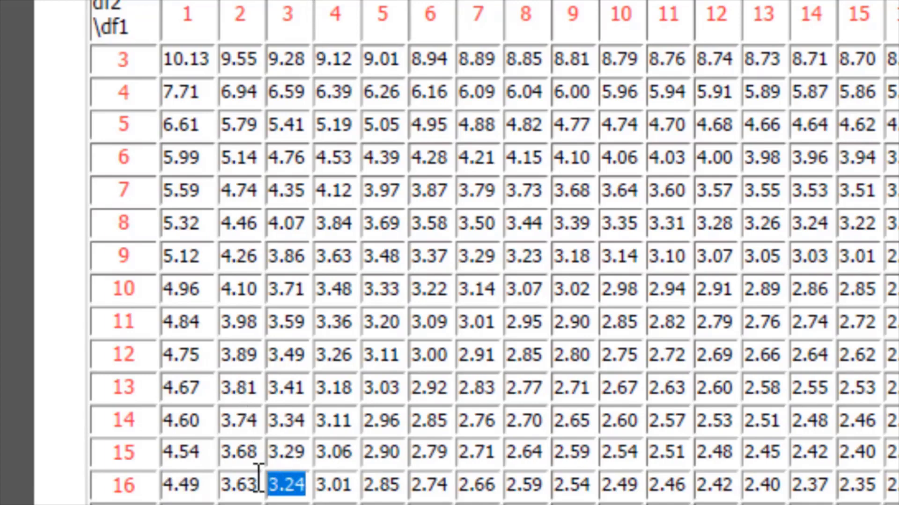
pyautogui.rightClick(286, 488)
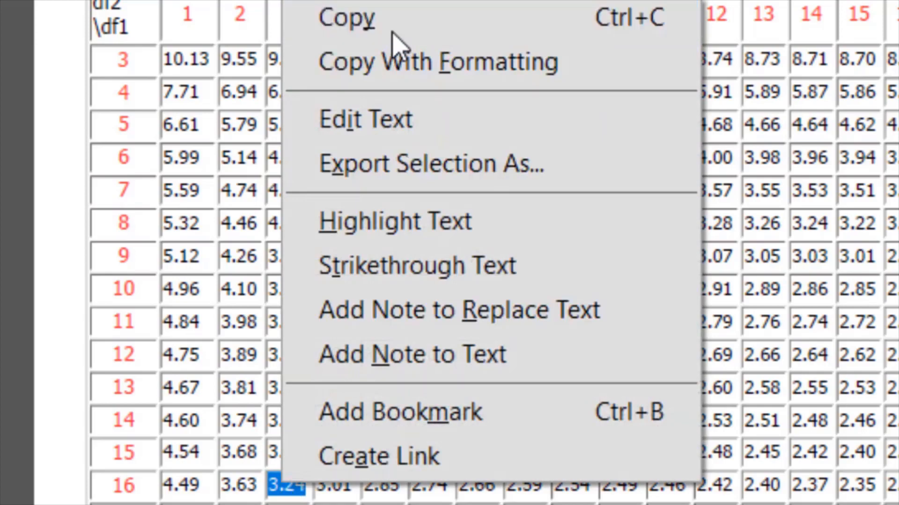
pyautogui.click(394, 36)
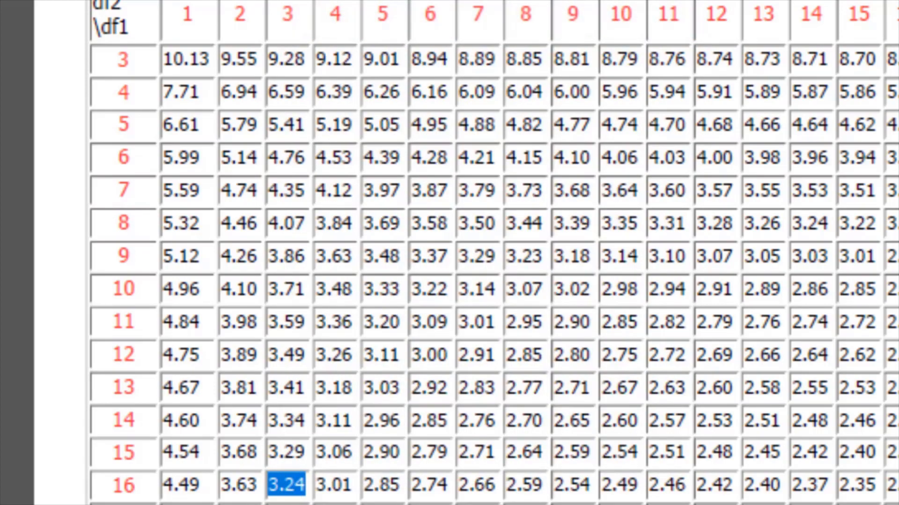
pyautogui.moveTo(388, 490)
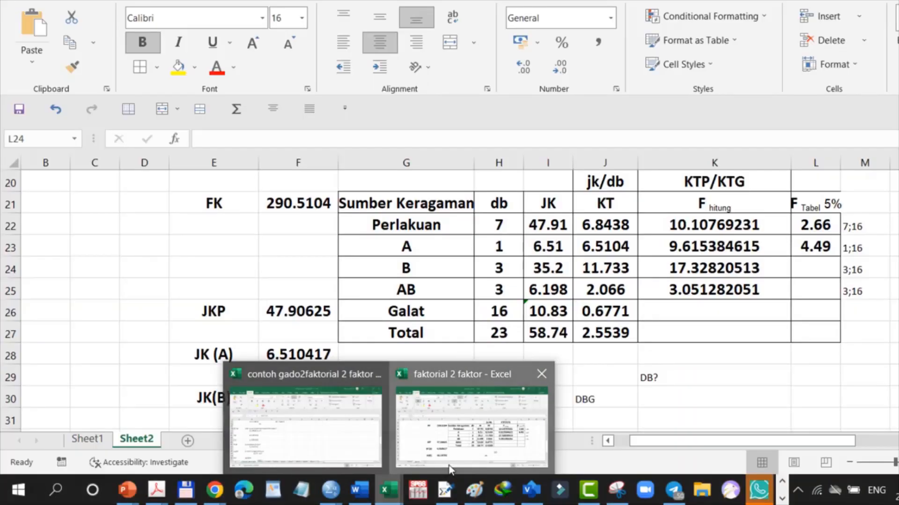
pyautogui.click(471, 424)
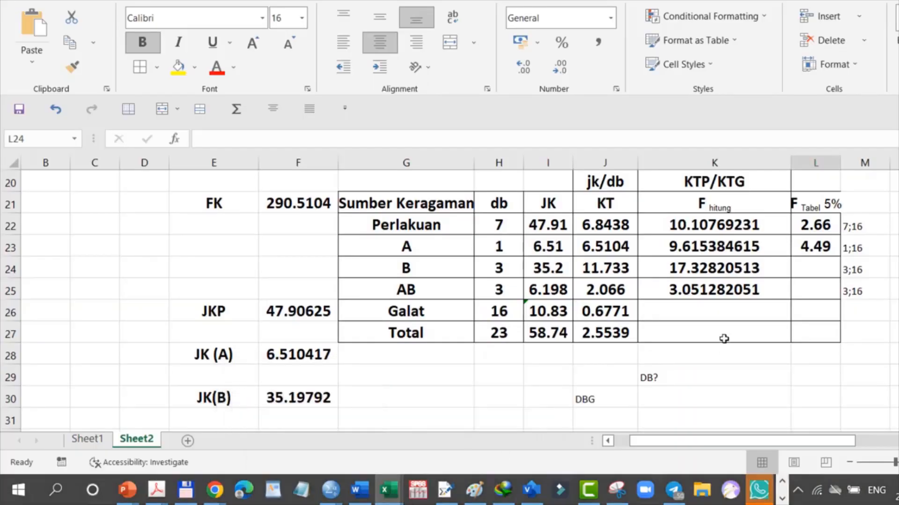
pyautogui.click(38, 28)
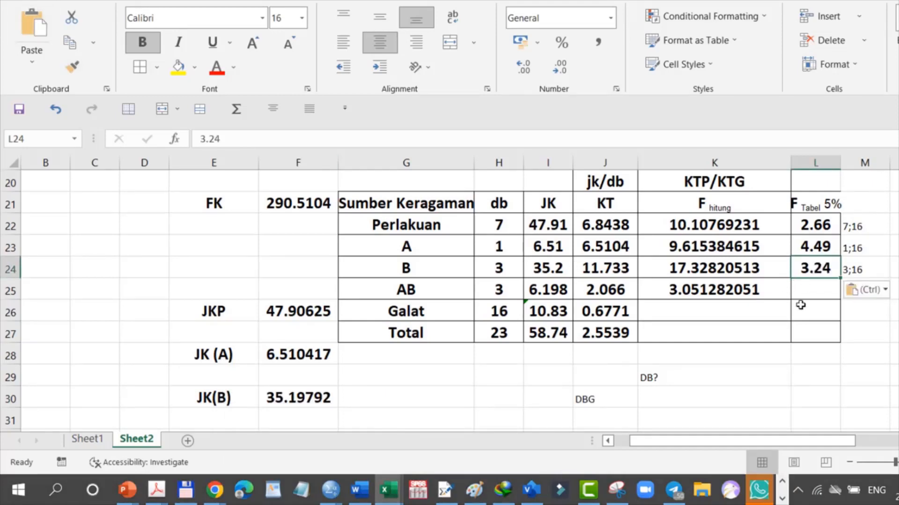
# Paste the same F table value 3.24 into L25 for the AB interaction
pyautogui.click(815, 291)
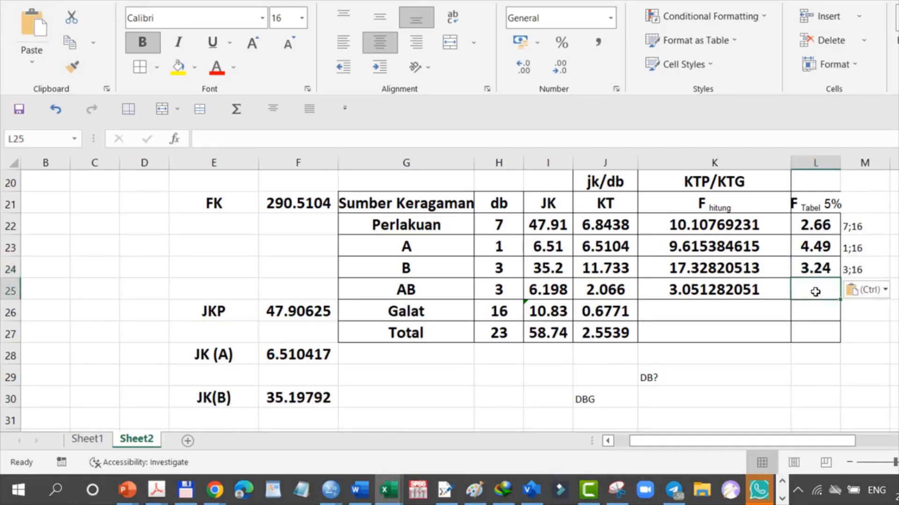
pyautogui.click(29, 27)
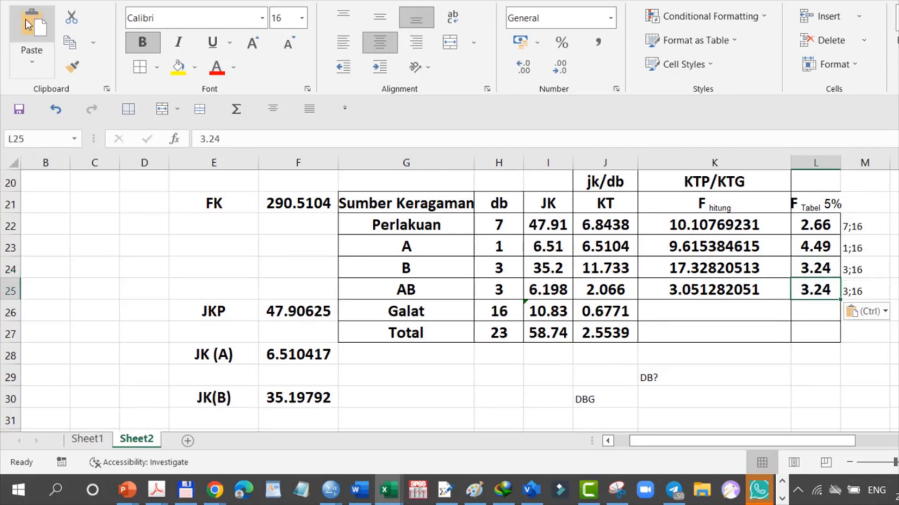
pyautogui.click(848, 391)
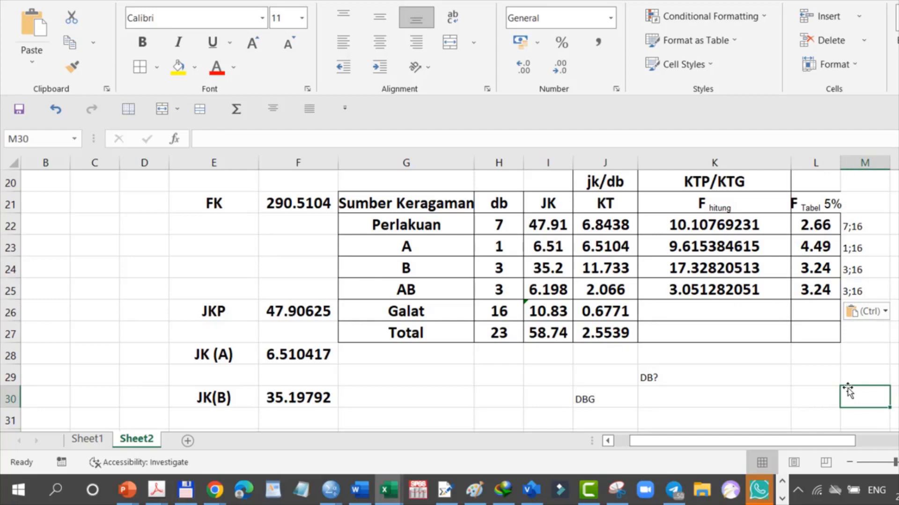
# Add the decision rule below the ANOVA table: F HITUNG > f TAB in K28 and SIG in L28
pyautogui.click(713, 359)
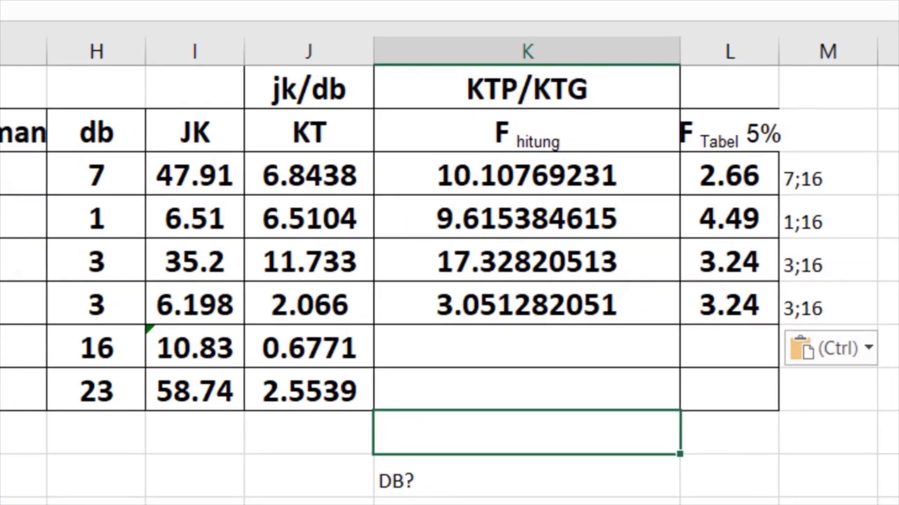
pyautogui.write('F HITUNG')
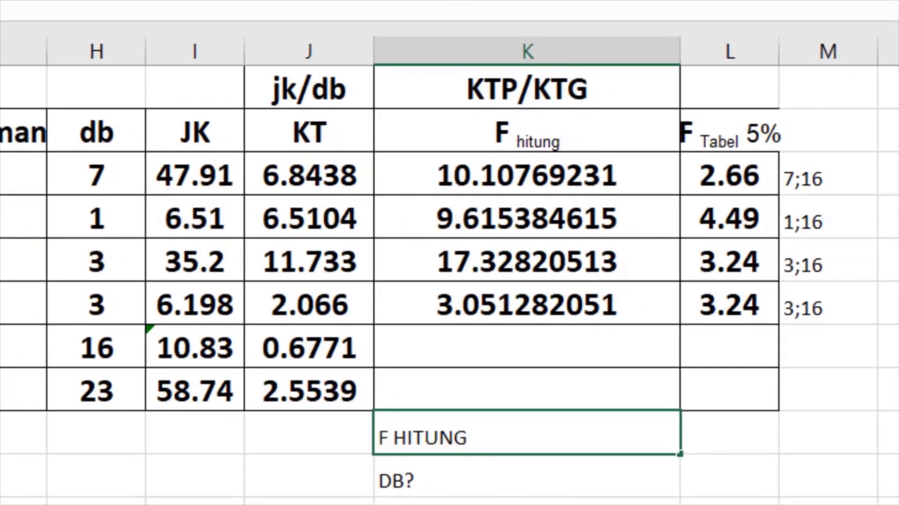
pyautogui.write(' > f TAB')
pyautogui.click(736, 445)
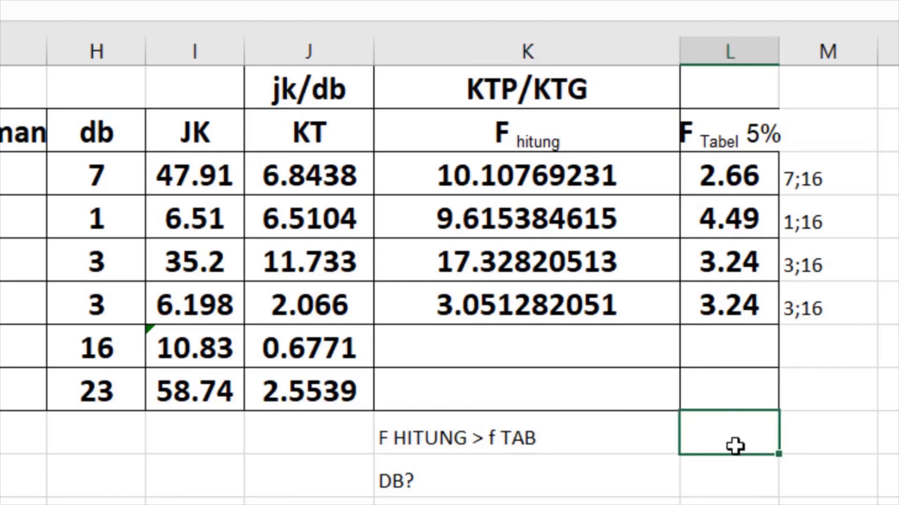
pyautogui.write('B')
pyautogui.press('BackSpace')
pyautogui.write('SI G')
pyautogui.press('Return')
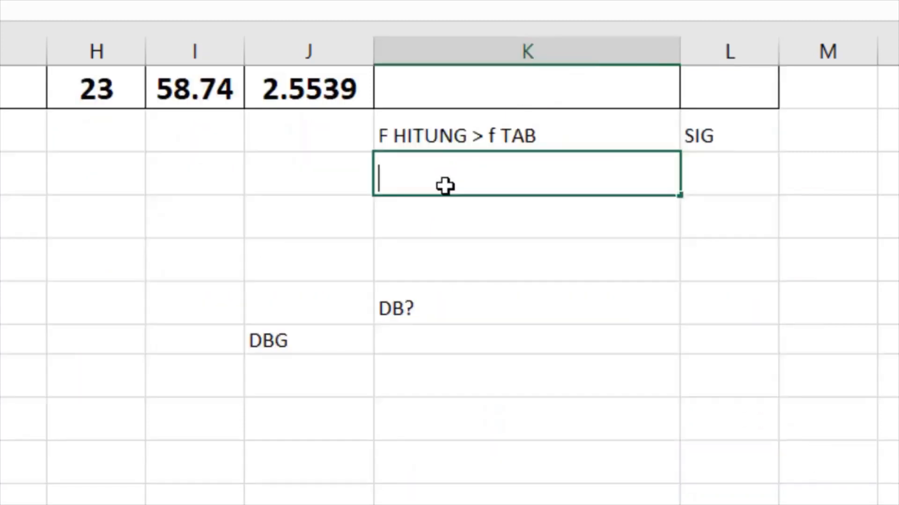
# Add the rule F HIT < F TBAB in K29 with NS in L29, and copy the formatting of J27 onto K28:M30
pyautogui.write('F ')
pyautogui.write('HIT ')
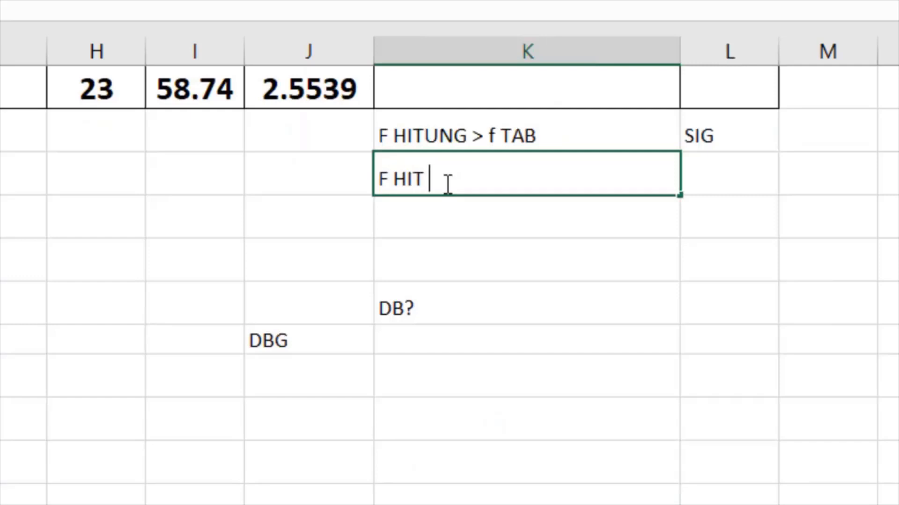
pyautogui.write('< f TBA')
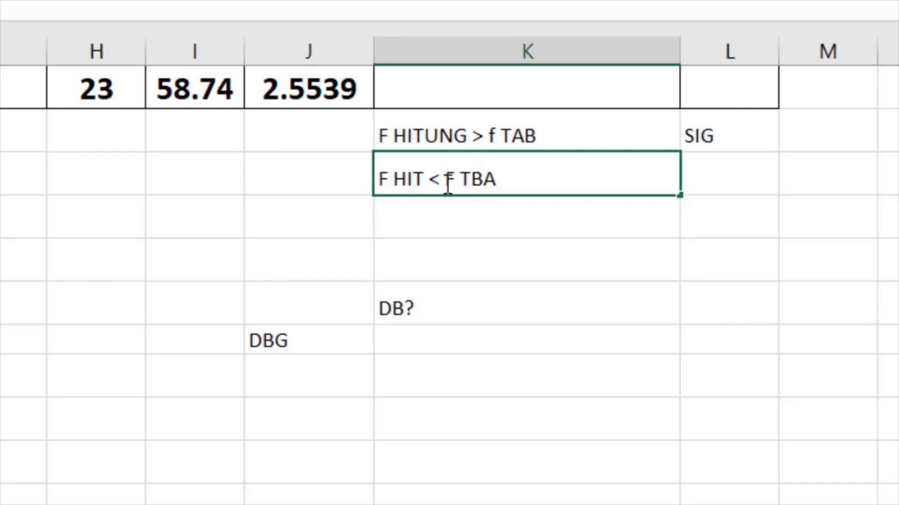
pyautogui.write('B')
pyautogui.click(694, 174)
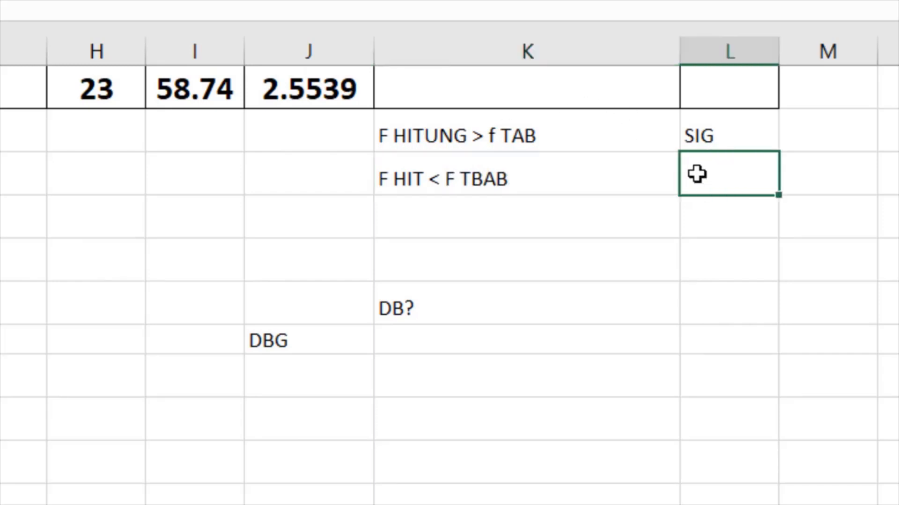
pyautogui.write('NS')
pyautogui.press('Return')
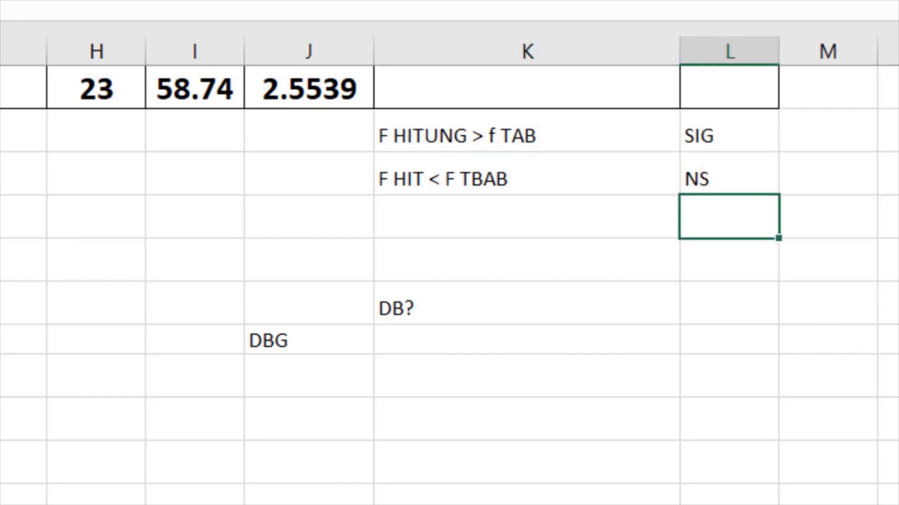
pyautogui.click(287, 82)
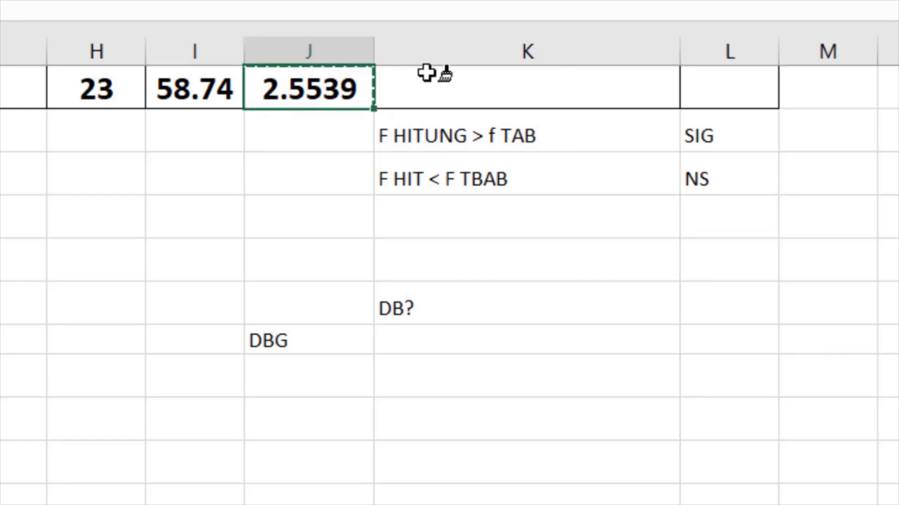
pyautogui.moveTo(418, 129); pyautogui.dragTo(784, 206)
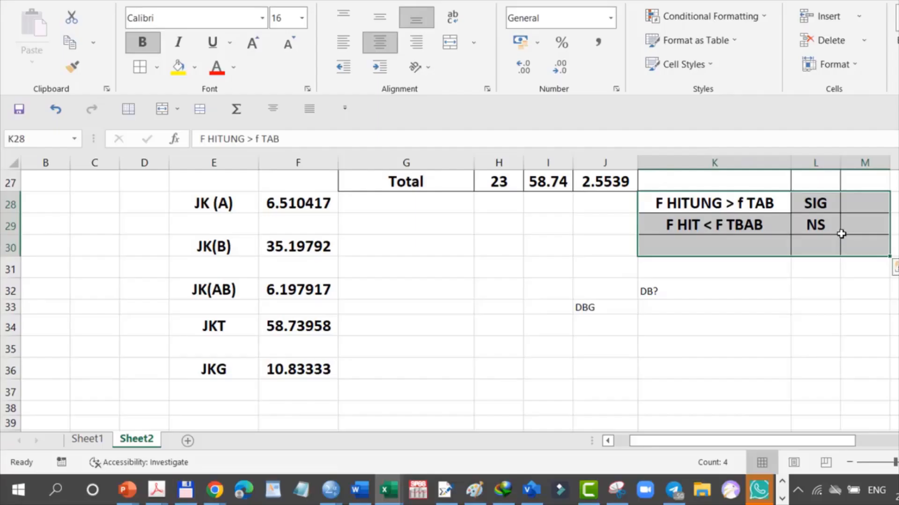
# Mark the Perlakuan row as SIG in N22 and copy the formatting of K28 onto N22:N25
pyautogui.scroll(3, 449, 300)
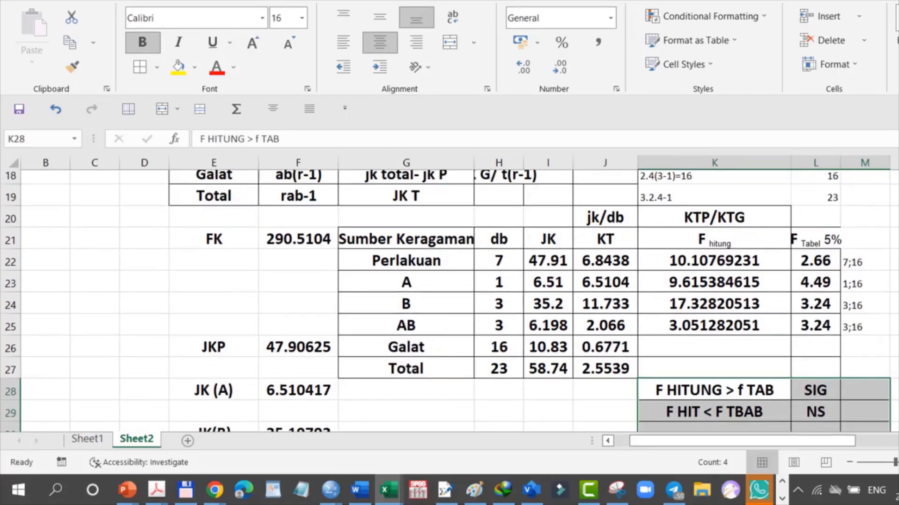
pyautogui.click(894, 290)
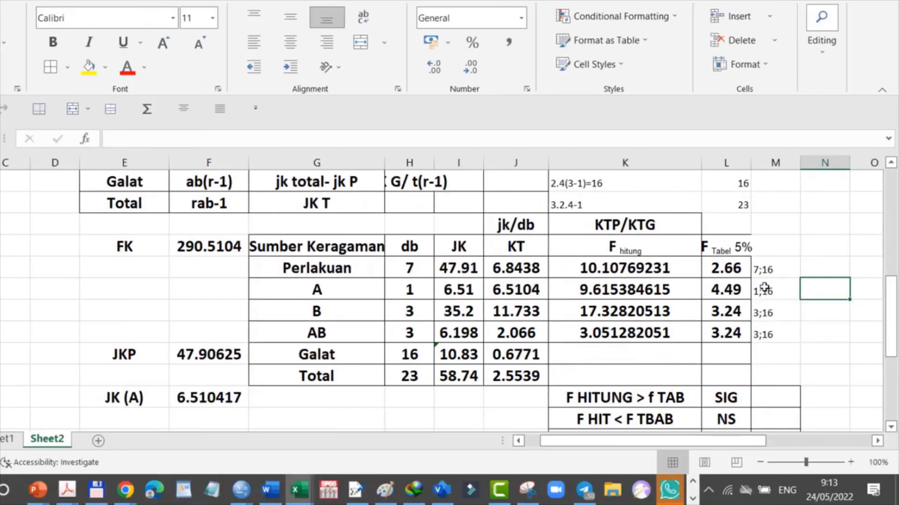
pyautogui.click(822, 267)
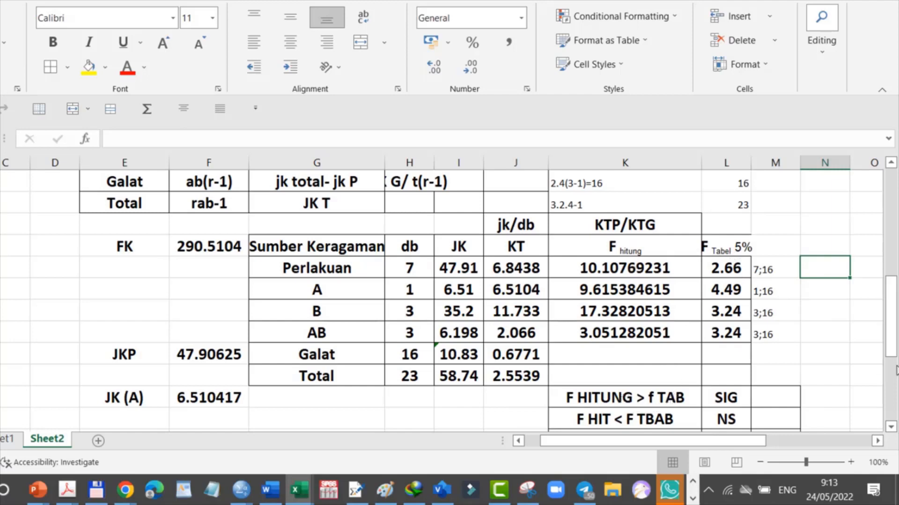
pyautogui.write('S')
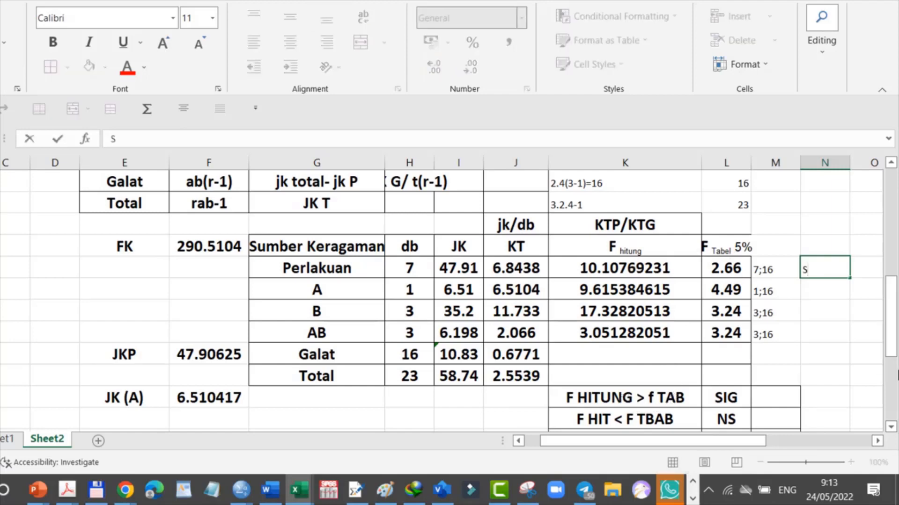
pyautogui.write('IG')
pyautogui.press('Return')
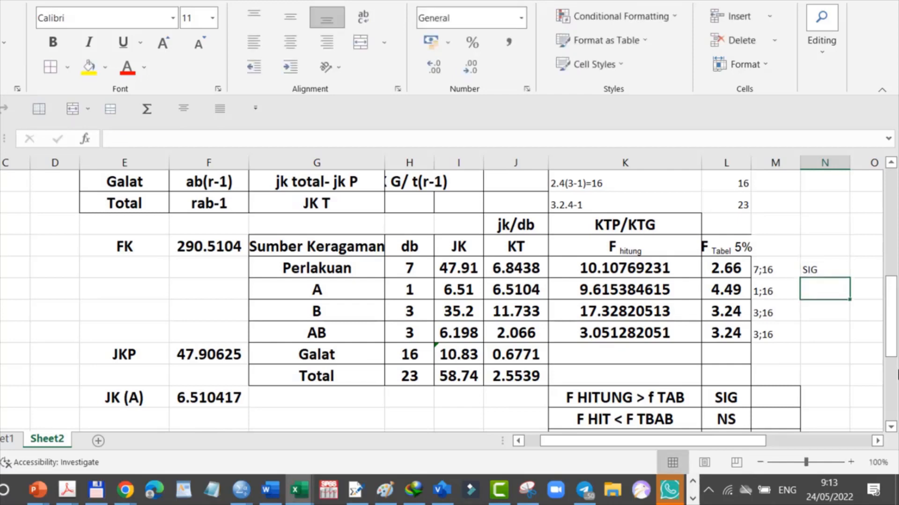
pyautogui.click(629, 403)
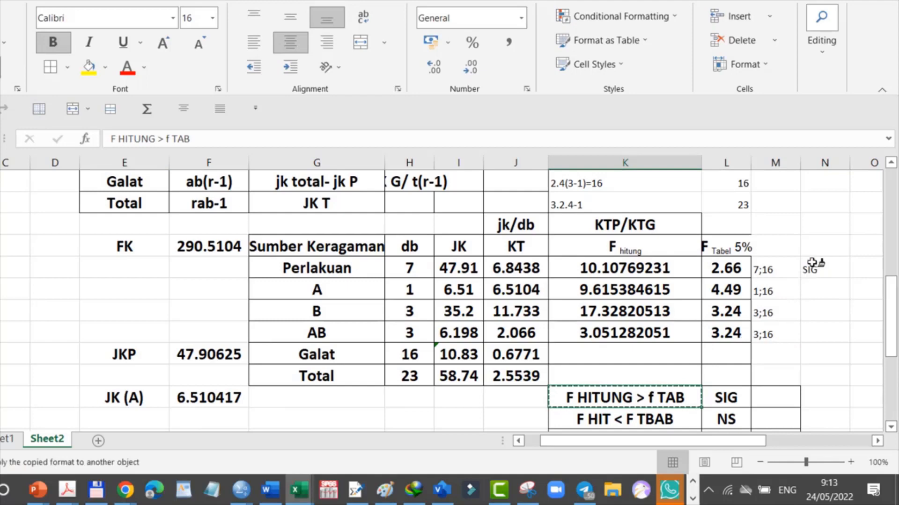
pyautogui.moveTo(813, 263); pyautogui.dragTo(825, 333)
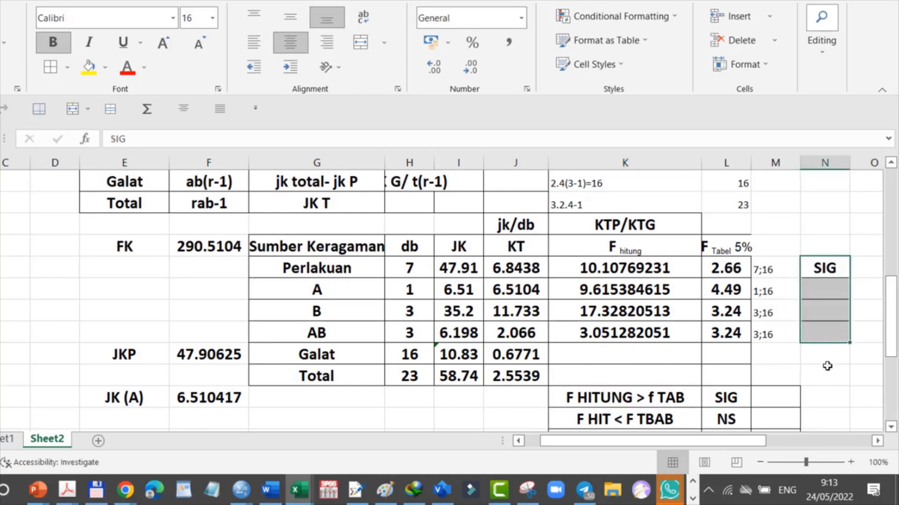
# Enter SIG in N23 for factor A, SIG in N24 for factor B, and NS in N25 for the AB interaction
pyautogui.click(827, 288)
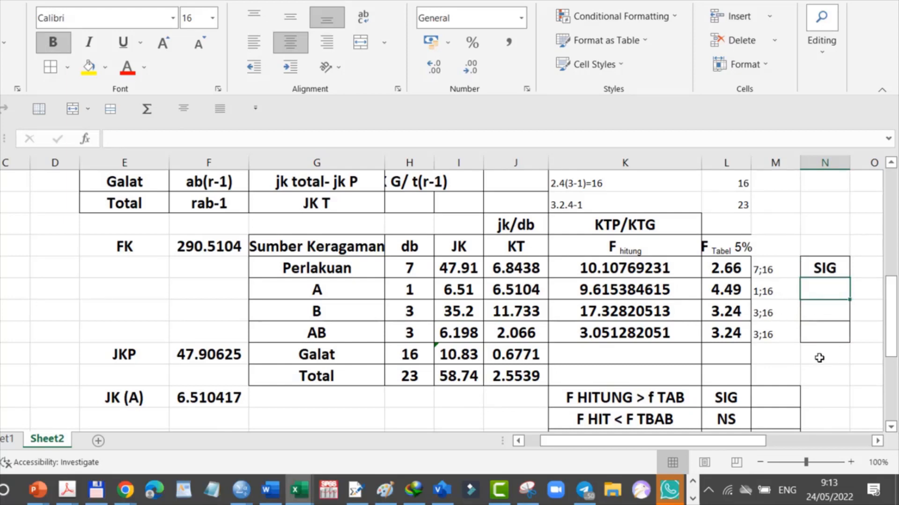
pyautogui.write('SIG')
pyautogui.press('Return')
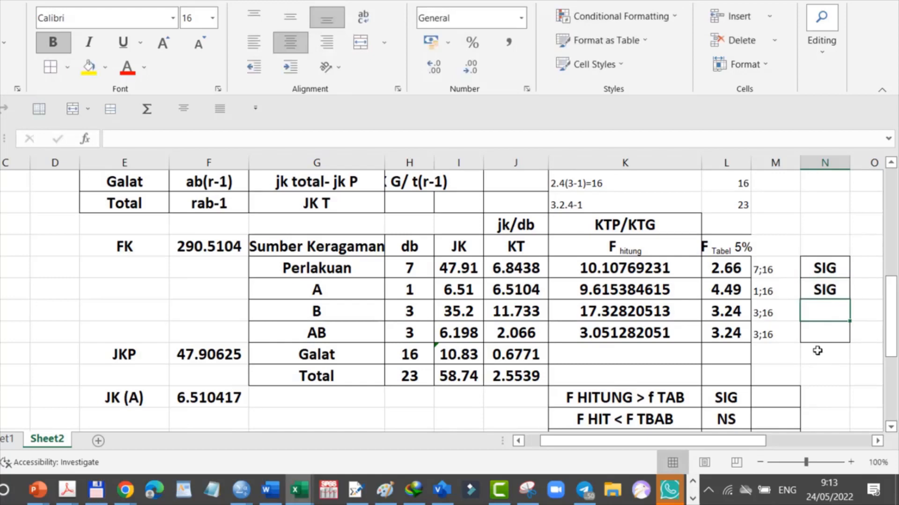
pyautogui.write('SIG')
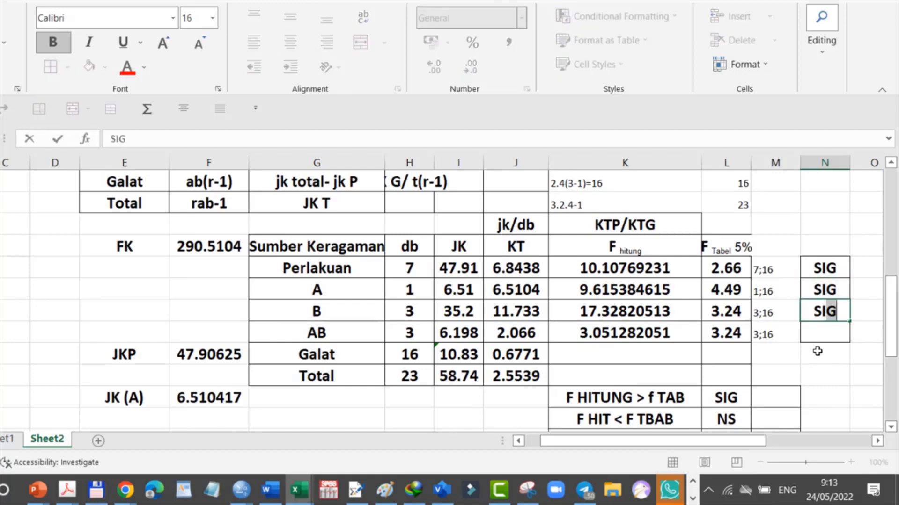
pyautogui.press('Return')
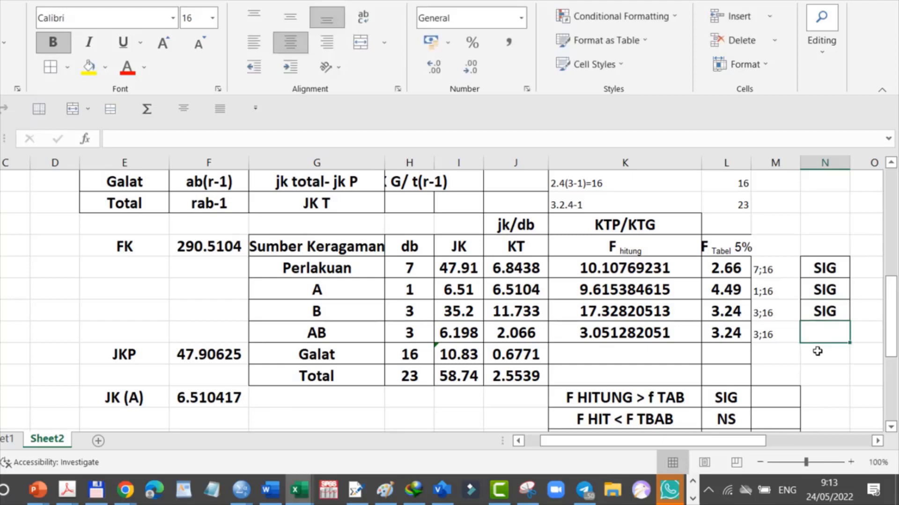
pyautogui.write('NS')
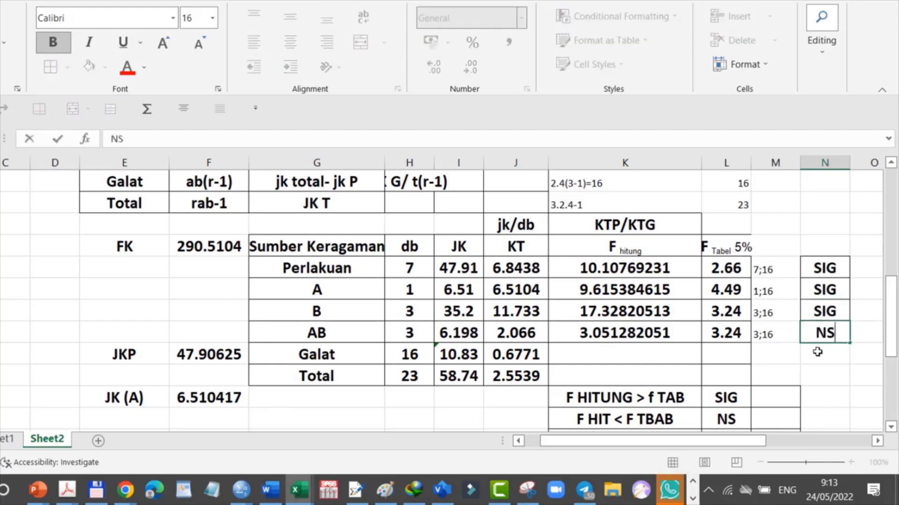
pyautogui.press('Return')
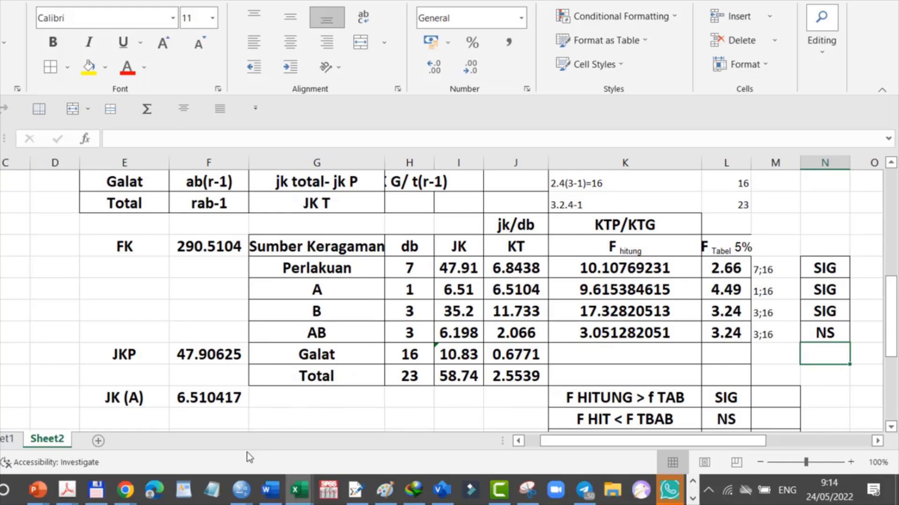
# Read the PDF's recommendations for main-effect and interaction significance, and return to the Excel workbook faktorial 2 faktor
pyautogui.click(67, 490)
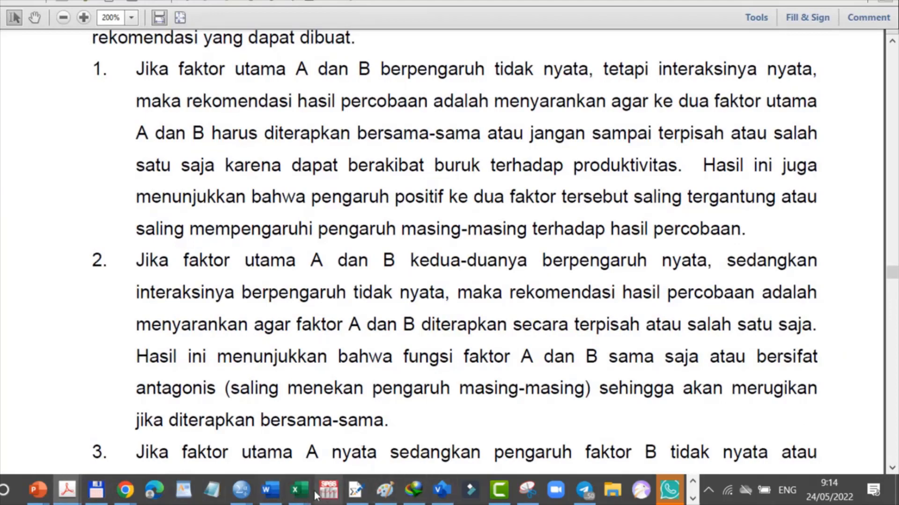
pyautogui.moveTo(300, 496)
pyautogui.moveTo(364, 456)
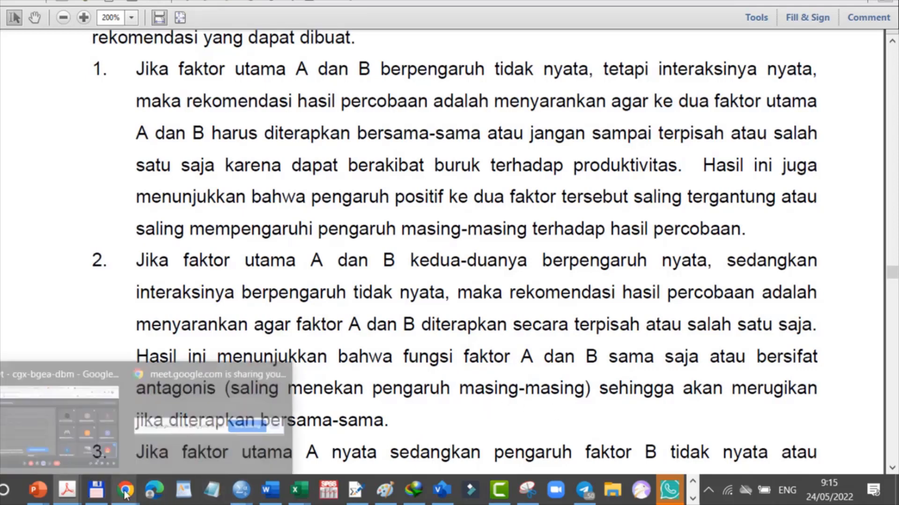
pyautogui.moveTo(300, 491)
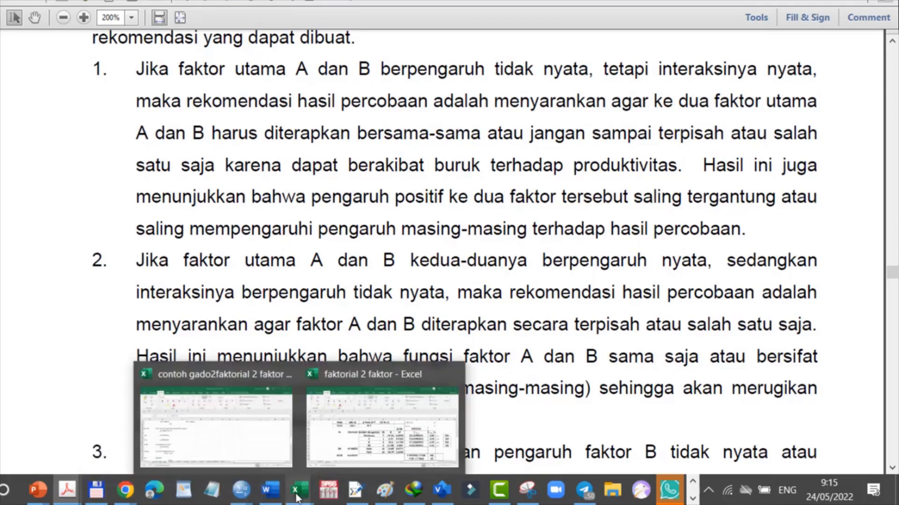
pyautogui.click(348, 443)
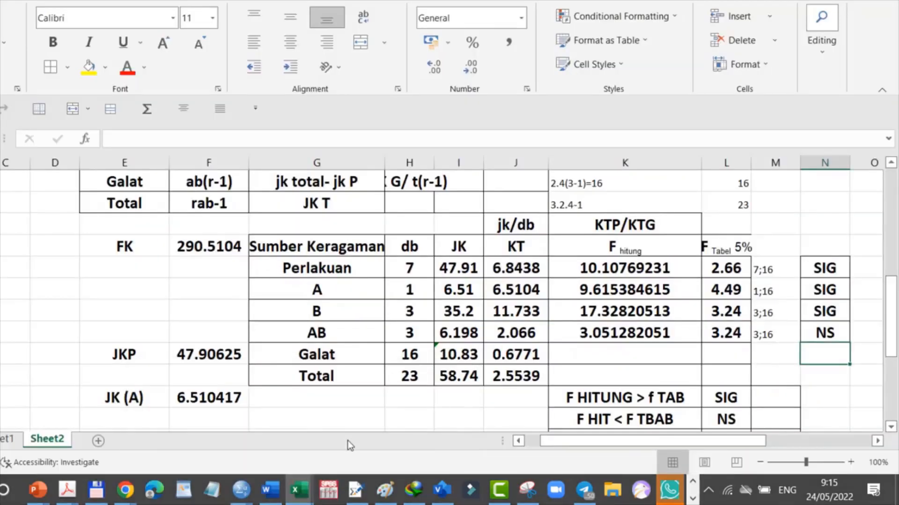